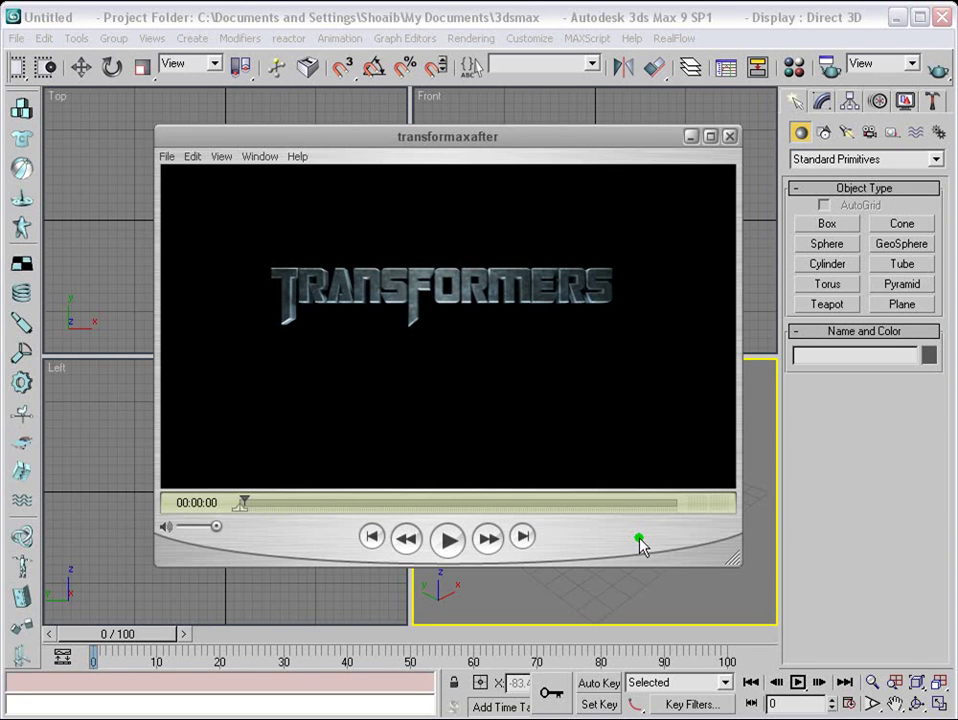
Close the preview video and place a text spline reading TRANSFORMERS at the origin of the Front view
left_click(731, 135)
right_click(541, 496)
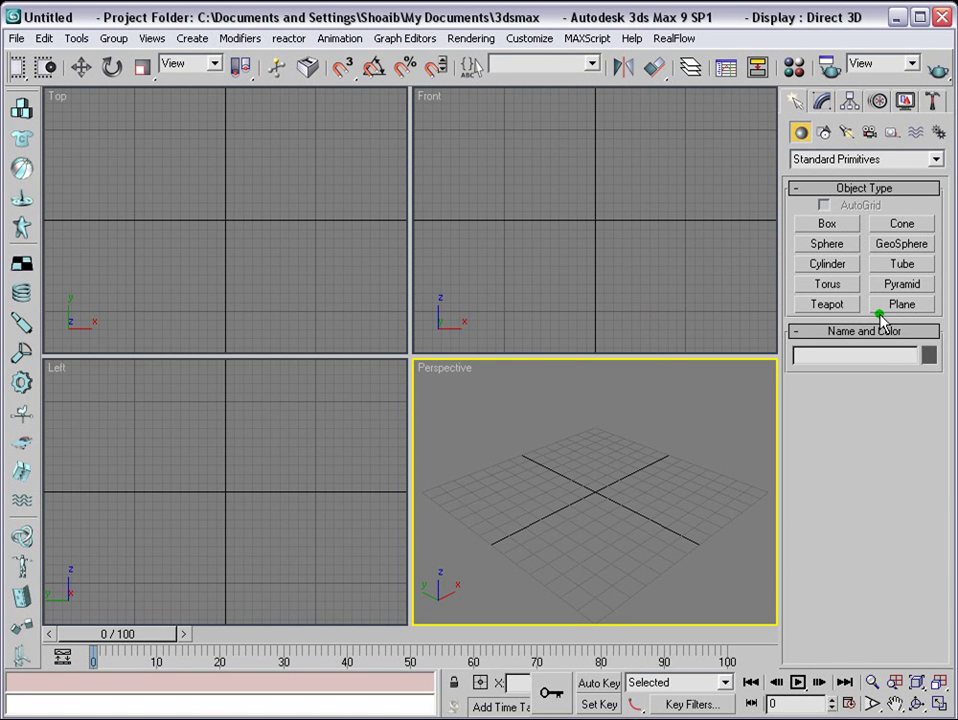
left_click(822, 132)
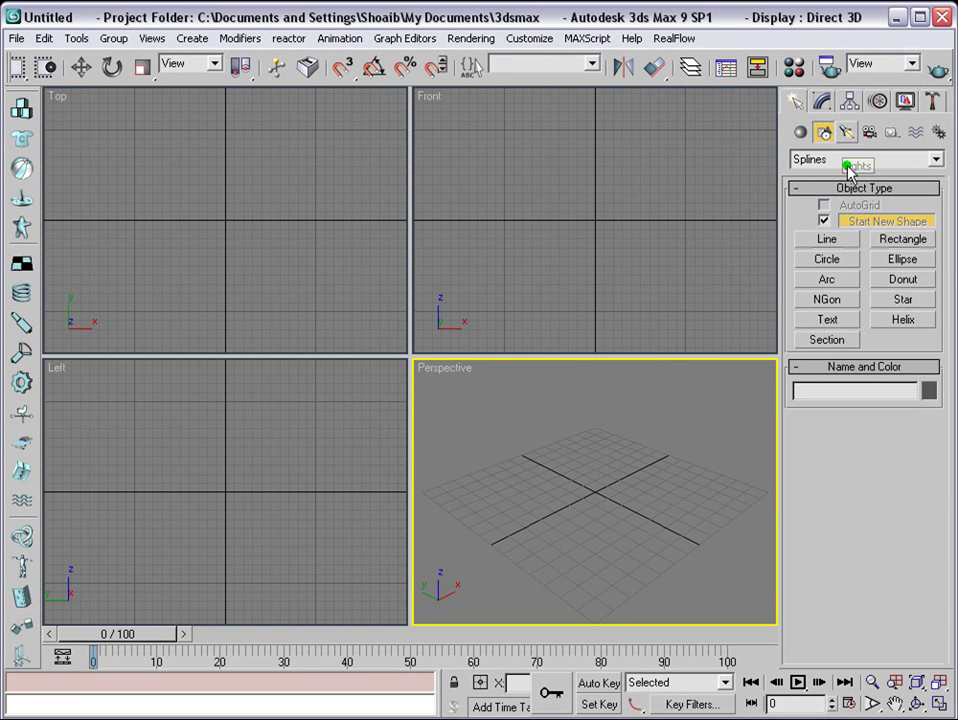
left_click(828, 319)
scroll(892, 530, "down", 2)
type("TRANSFORMERS")
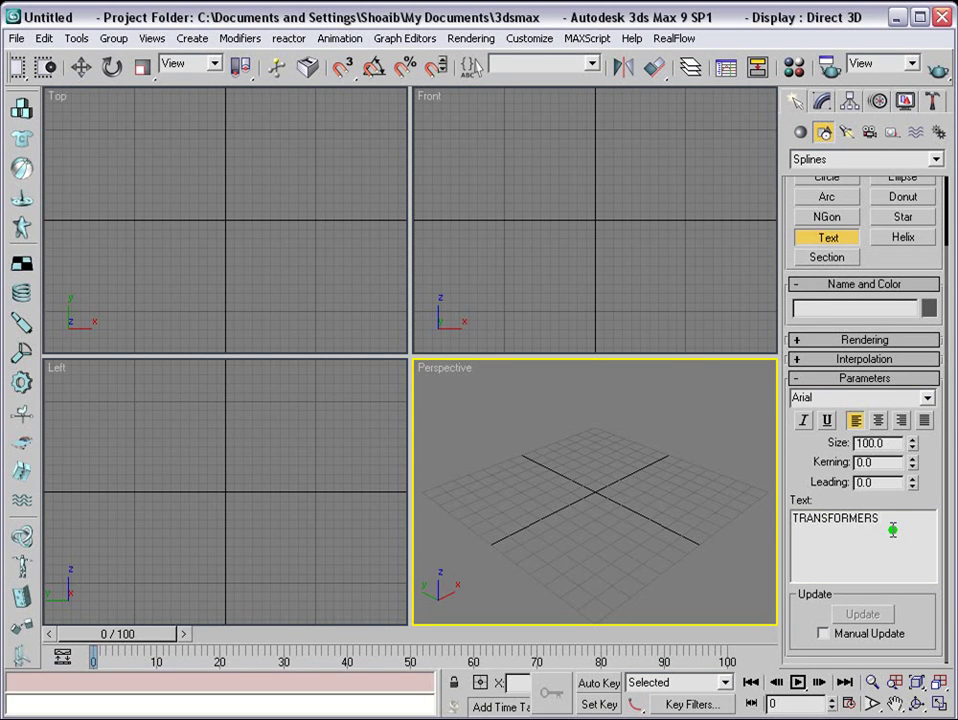
left_click(593, 222)
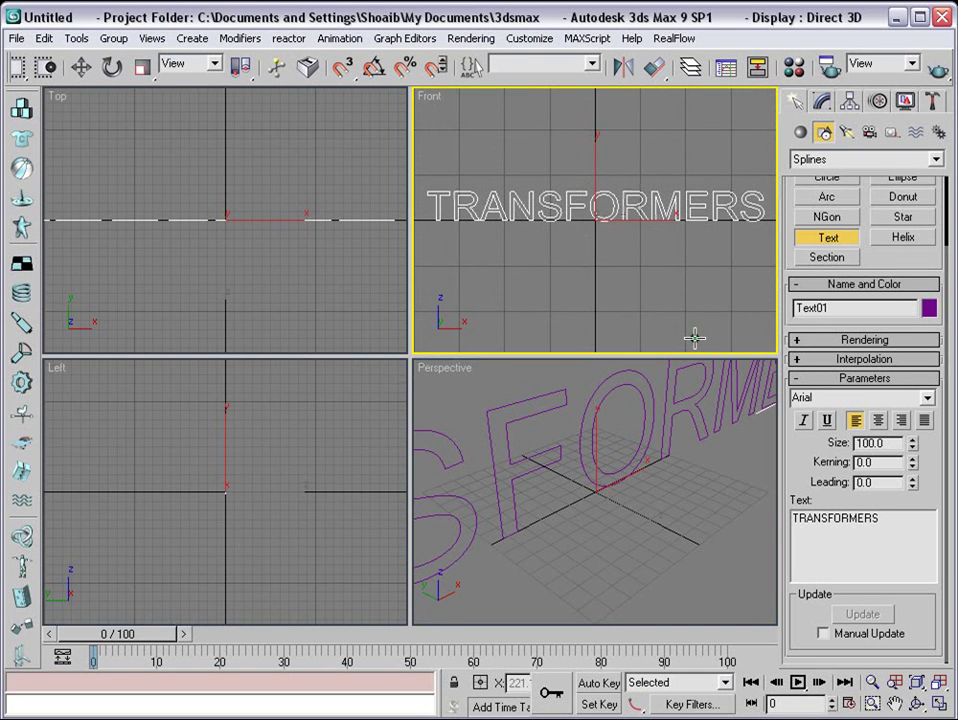
Change the text spline's font to Transformers Normal and finish text creation
left_click(841, 399)
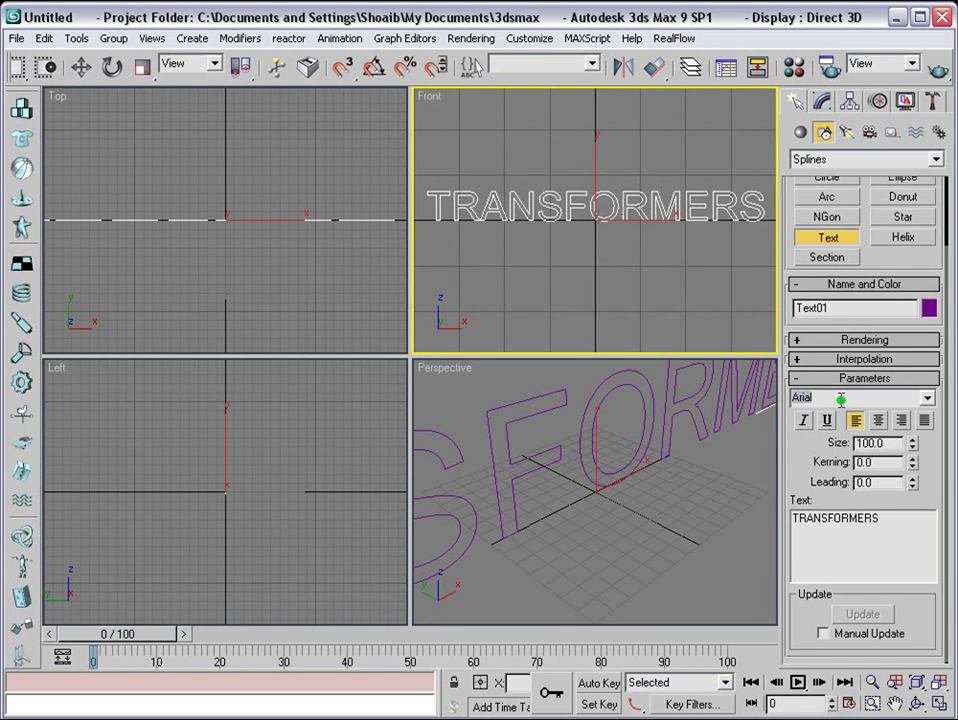
left_click(754, 401)
key("Return")
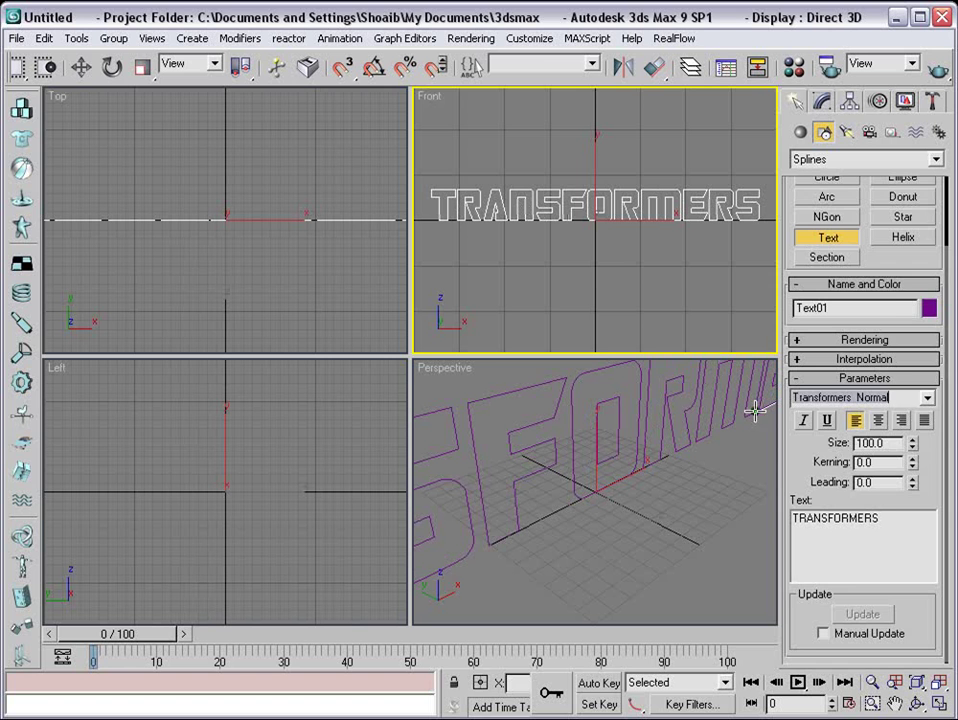
right_click(669, 289)
Set the TRANSFORMERS text's size to 16 in its modify parameters
scroll(635, 289, "down", 1)
middle_click_drag(635, 289, 637, 280)
key("alt+w")
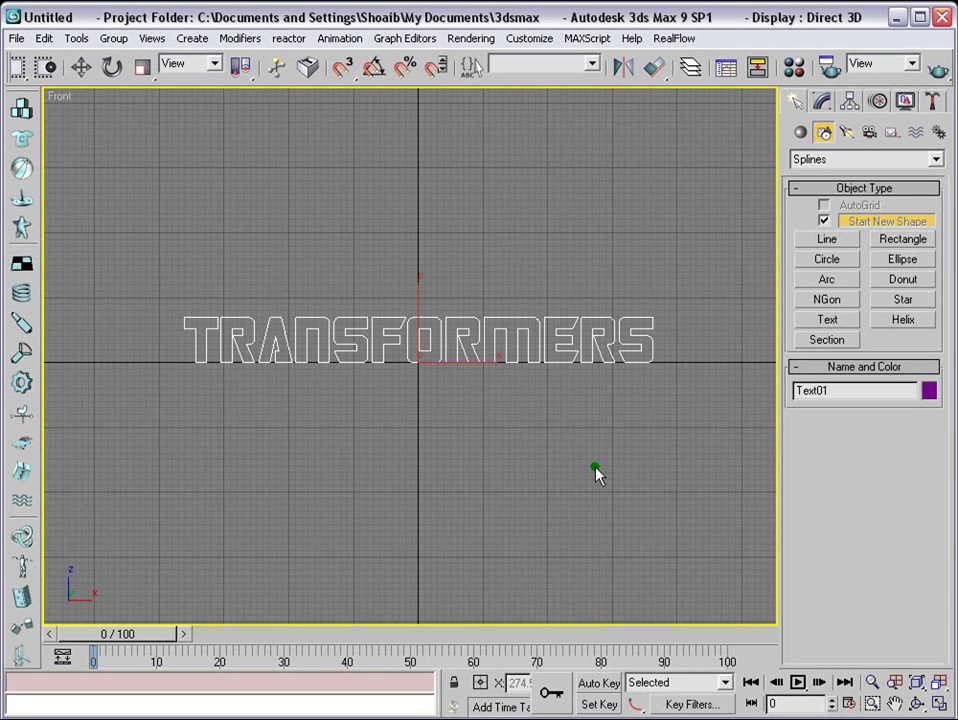
left_click(822, 101)
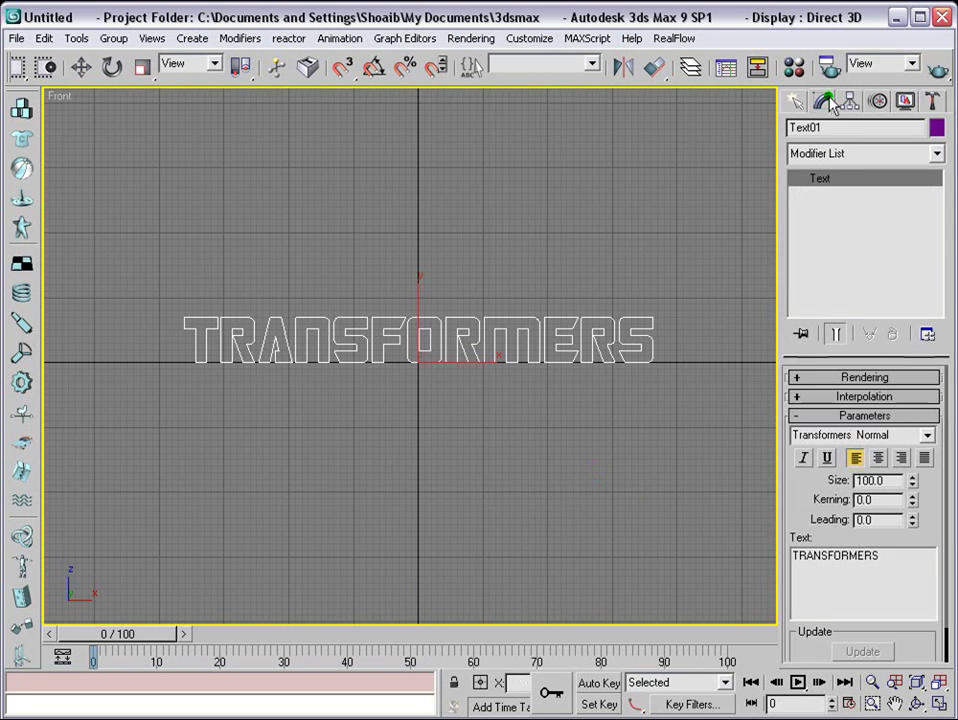
left_click_drag(810, 540, 813, 481)
key("alt+w")
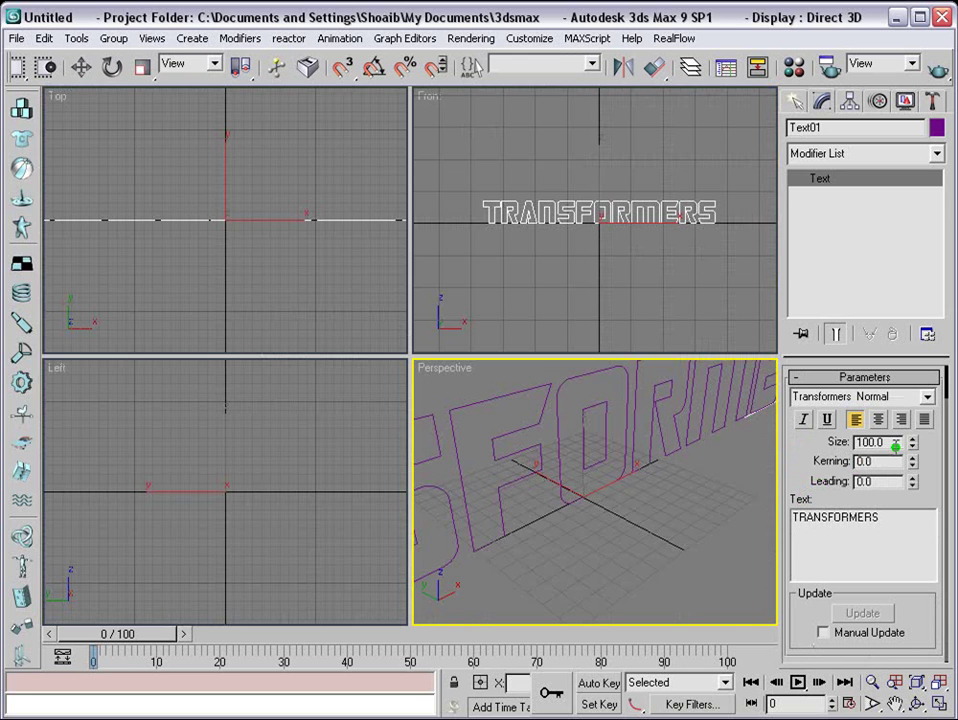
type("6")
key("Return")
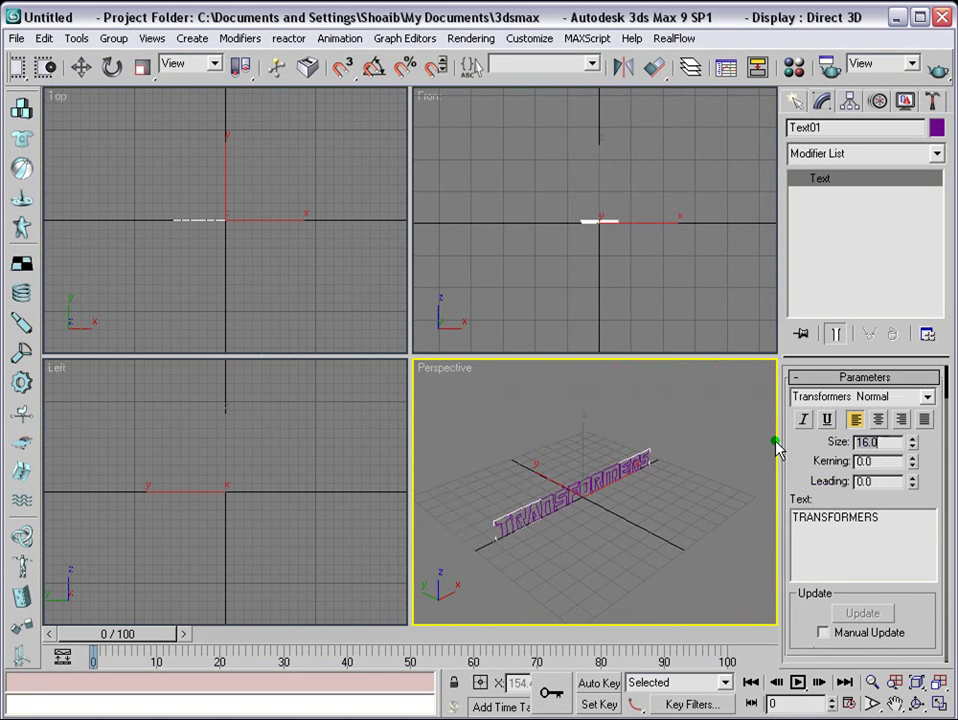
Examine the resized text from several angles and distances in the Perspective view
mouse_move(777, 449)
middle_mouse_down("alt")
mouse_move(573, 453)
mouse_move(609, 455)
mouse_move(599, 452)
middle_mouse_up("alt")
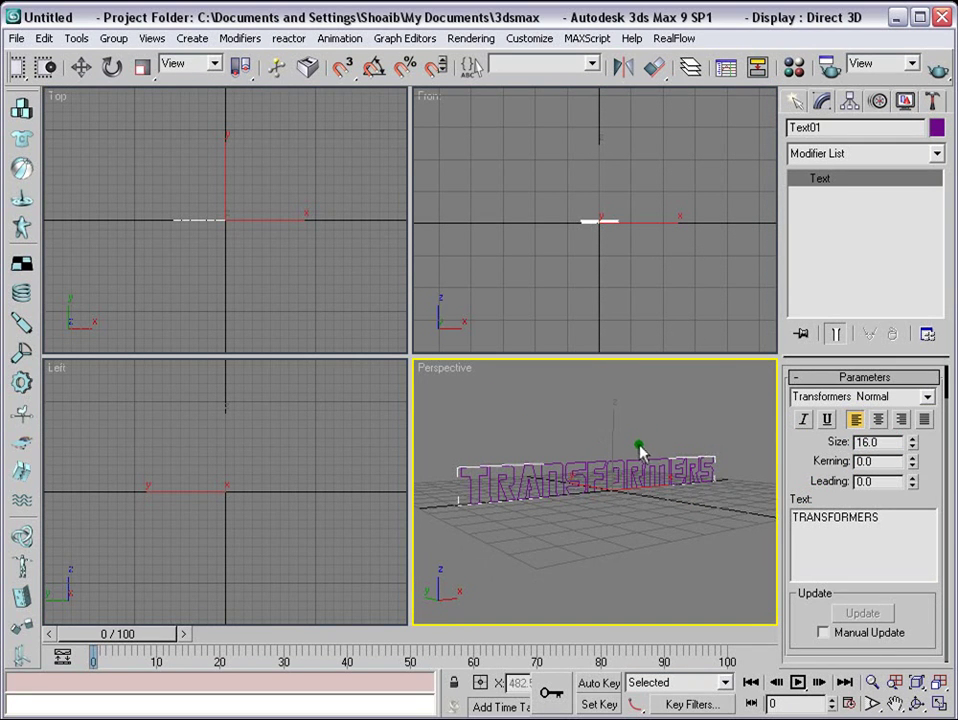
mouse_move(673, 443)
middle_mouse_down("alt")
mouse_move(688, 442)
mouse_move(614, 453)
mouse_move(656, 458)
mouse_move(611, 496)
mouse_move(513, 443)
mouse_move(659, 483)
mouse_move(517, 453)
mouse_move(669, 428)
mouse_move(594, 468)
mouse_move(649, 481)
middle_mouse_up("alt")
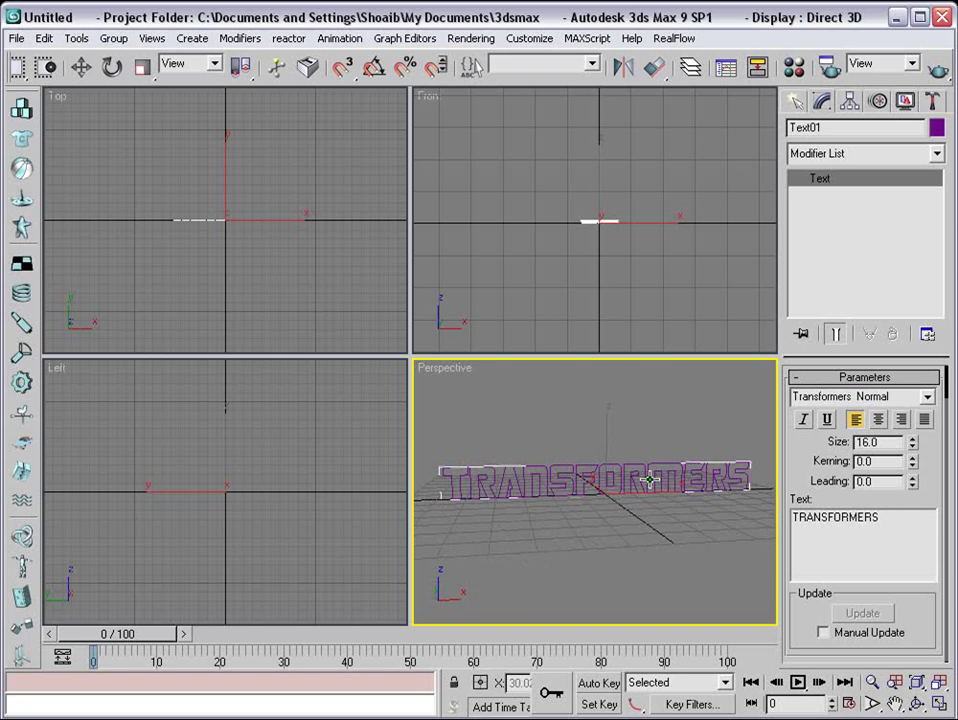
scroll(645, 487, "up", 3)
scroll(646, 486, "down", 6)
scroll(646, 479, "up", 3)
scroll(646, 479, "down", 3)
scroll(646, 479, "up", 3)
scroll(646, 479, "down", 2)
scroll(627, 248, "up", 4)
Set the TRANSFORMERS text's kerning to 1 to widen the spacing between the letters
scroll(627, 248, "up", 4)
mouse_move(669, 248)
middle_mouse_down()
mouse_move(639, 235)
mouse_move(662, 235)
middle_mouse_up()
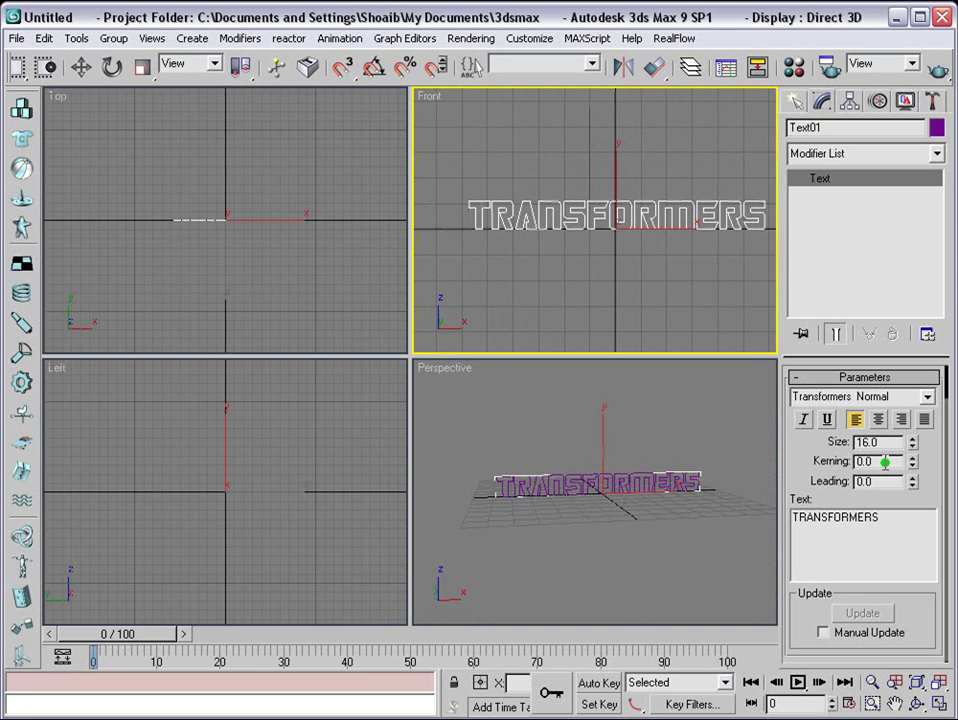
left_click_drag(884, 462, 841, 459)
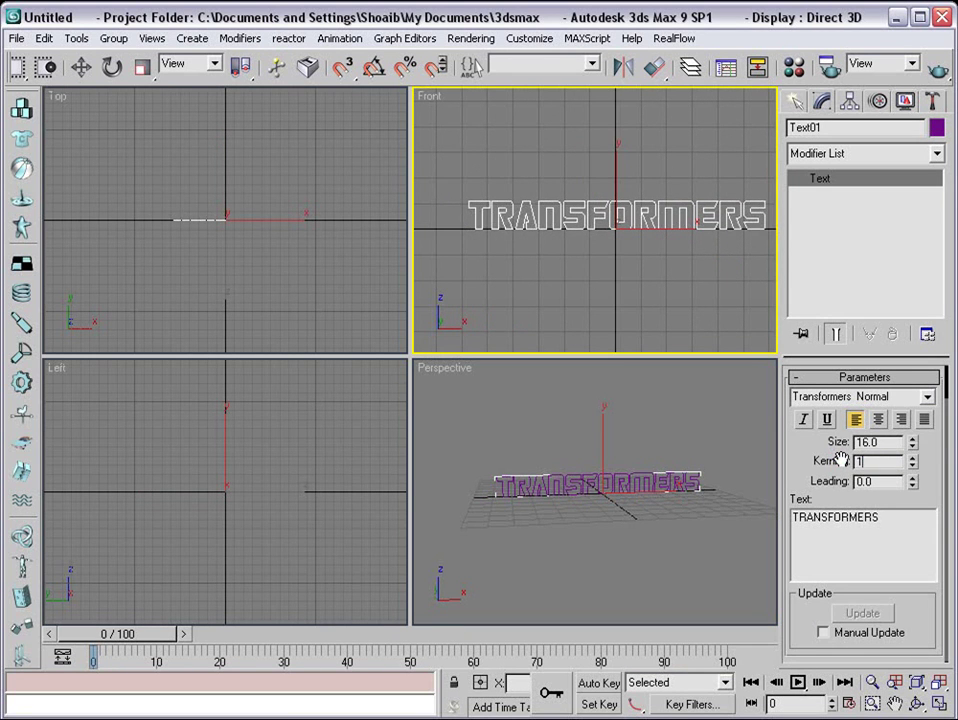
type("1")
key("Return")
middle_click_drag(714, 260, 698, 262)
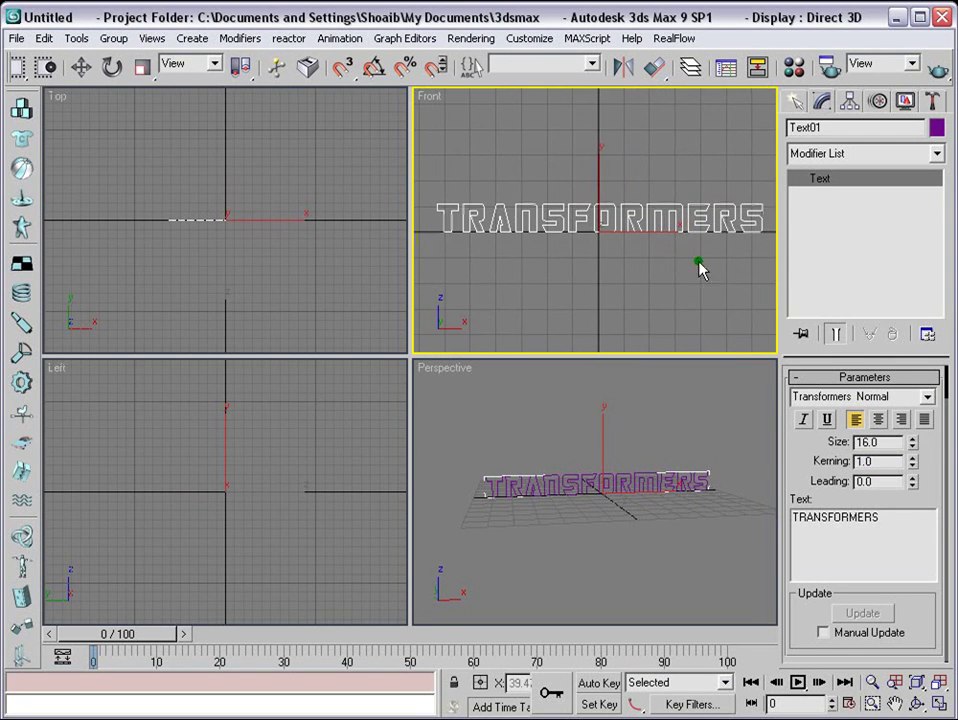
Add a Bevel modifier to the text and set Level 1 height to 0.4 and outline to 0.4
left_click_drag(937, 160, 913, 212)
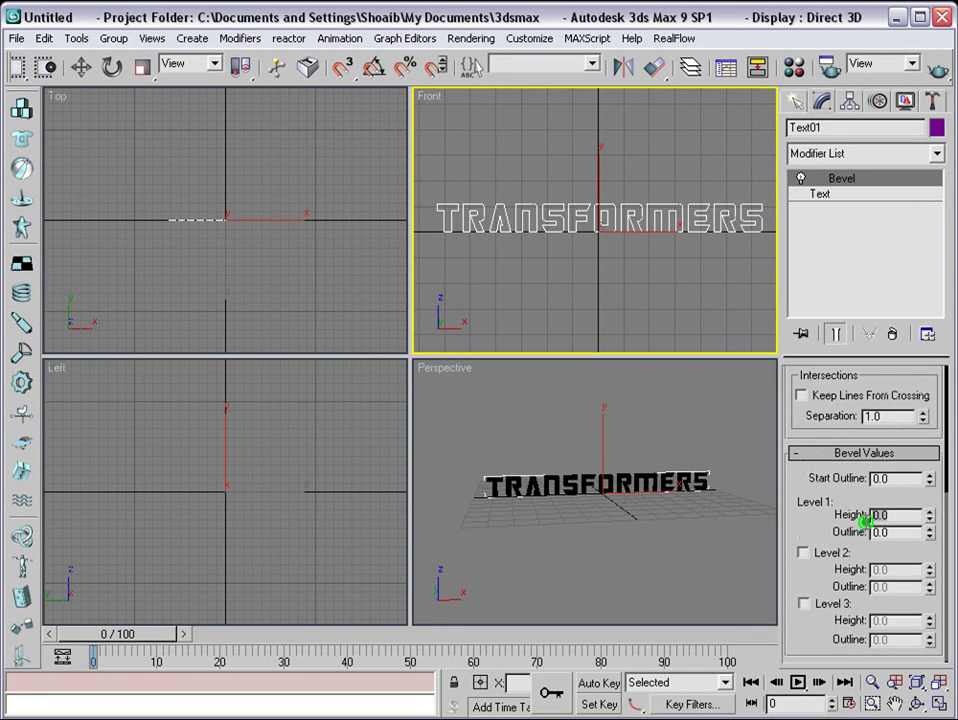
type(".4")
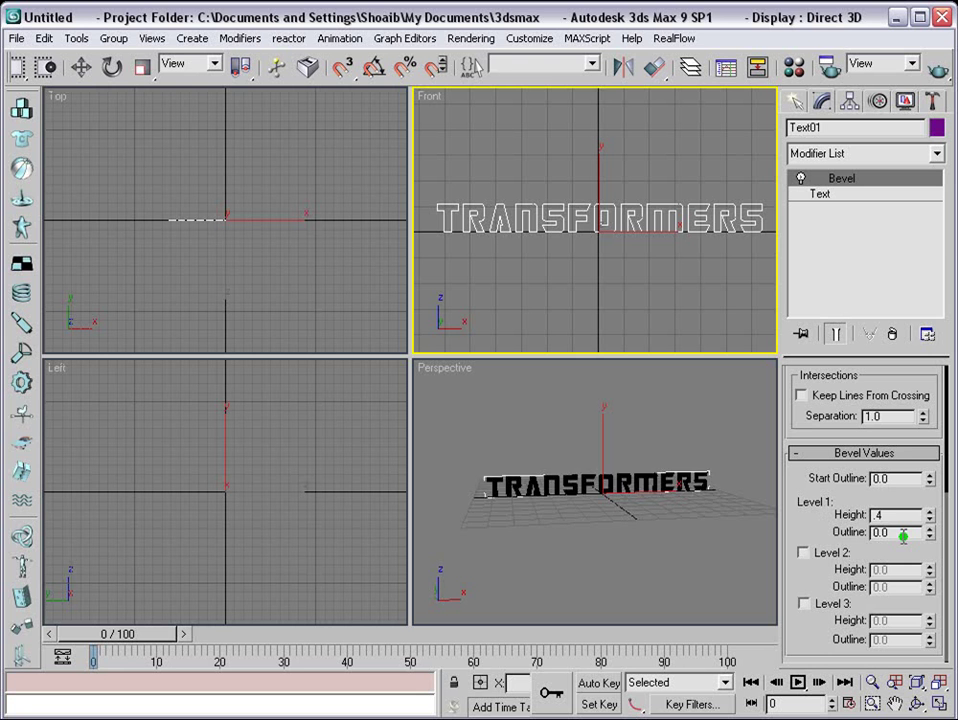
key("Tab")
type(".4")
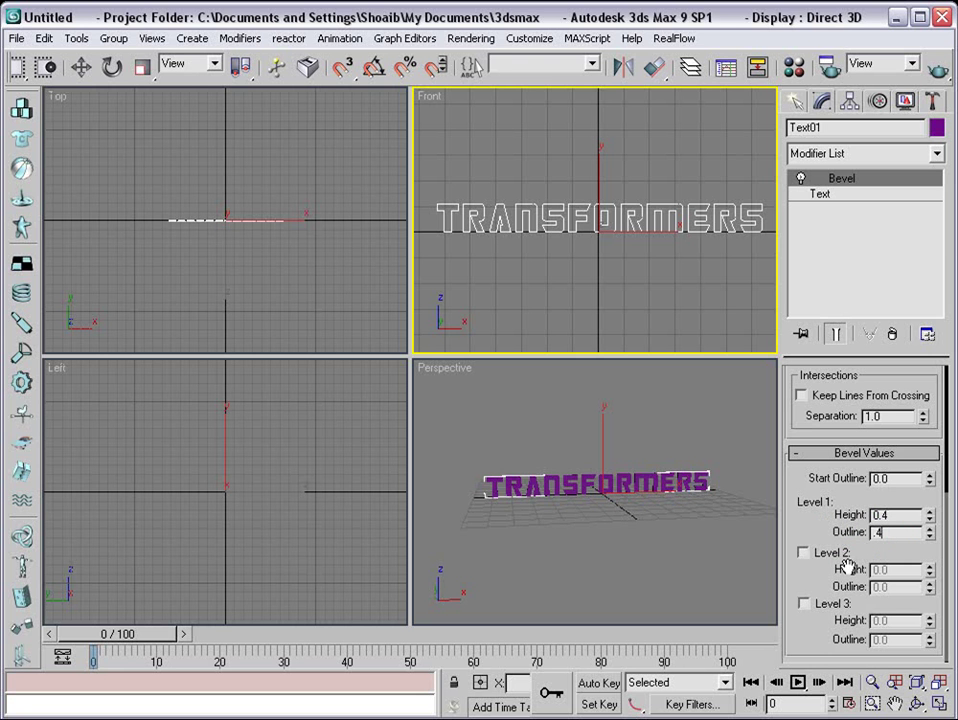
Enable bevel Level 2 and set its height to 8
left_click(803, 552)
left_click(848, 572)
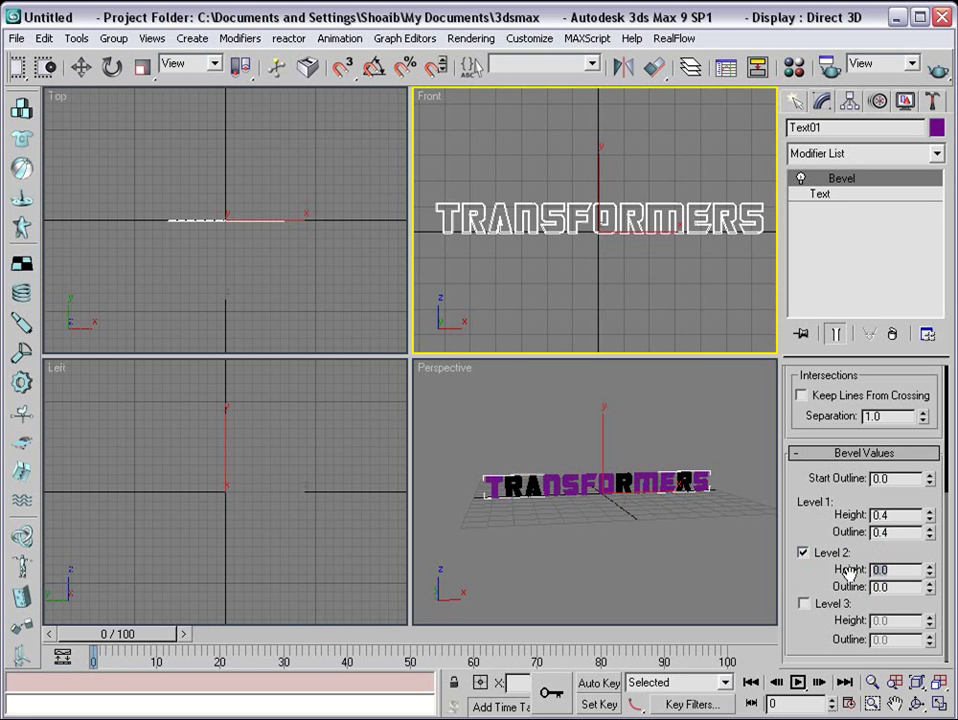
key("Return")
Turn on Keep Lines From Crossing for the text's Bevel modifier
middle_click_drag(706, 517, 770, 462)
middle_click_drag(612, 498, 627, 498)
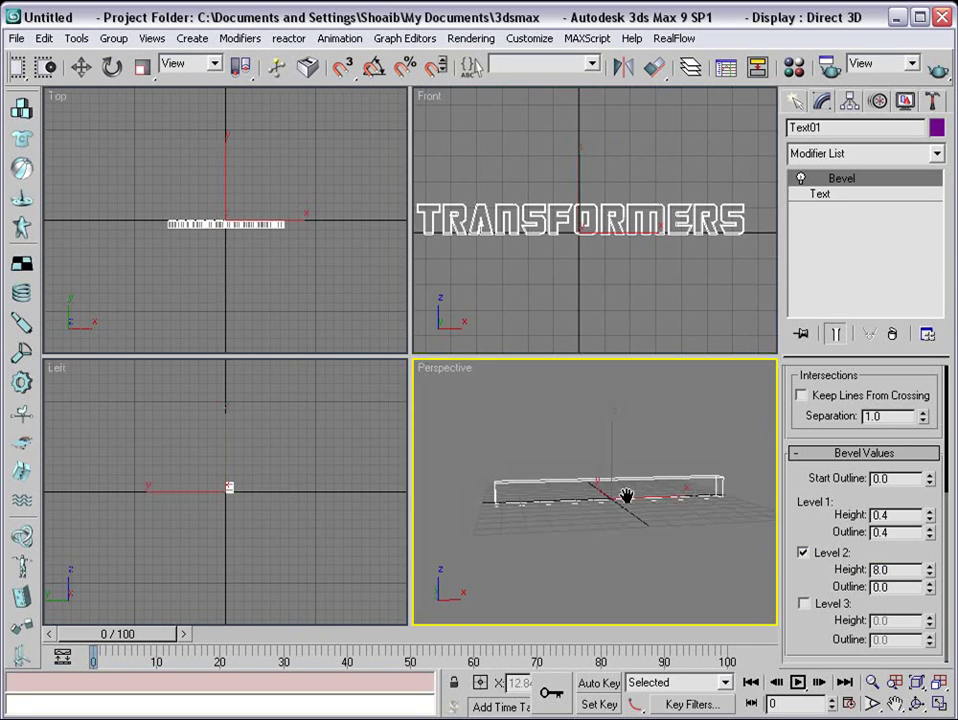
scroll(631, 494, "up", 5)
mouse_move(716, 476)
middle_mouse_down()
mouse_move(614, 475)
mouse_move(716, 451)
middle_mouse_up()
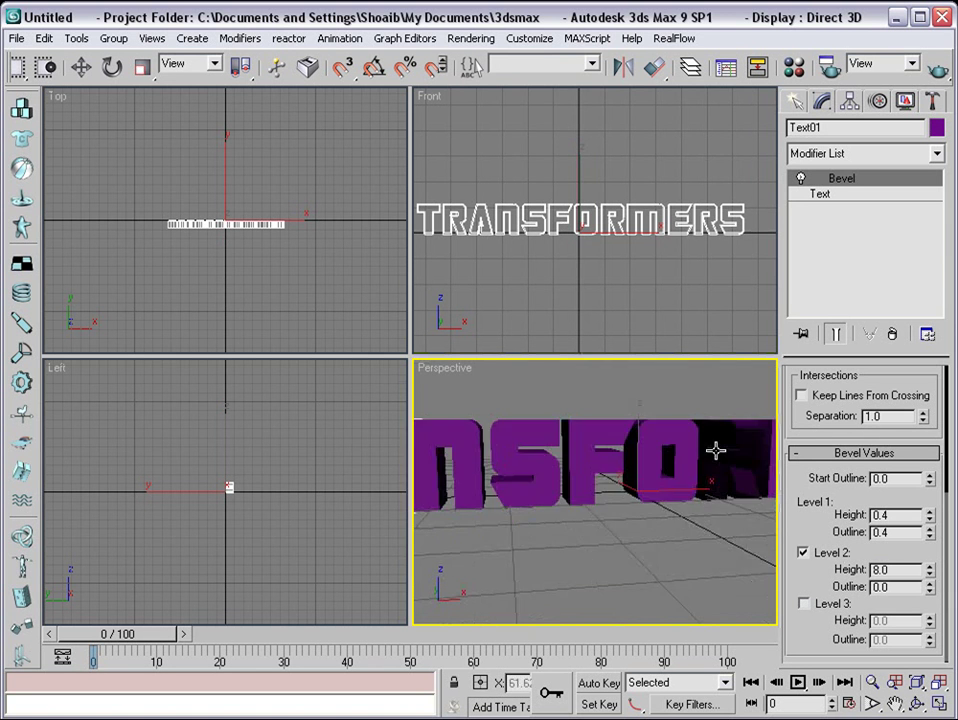
scroll(716, 451, "down", 5)
middle_click_drag(552, 469, 632, 462)
scroll(637, 453, "up", 5)
scroll(637, 455, "down", 5)
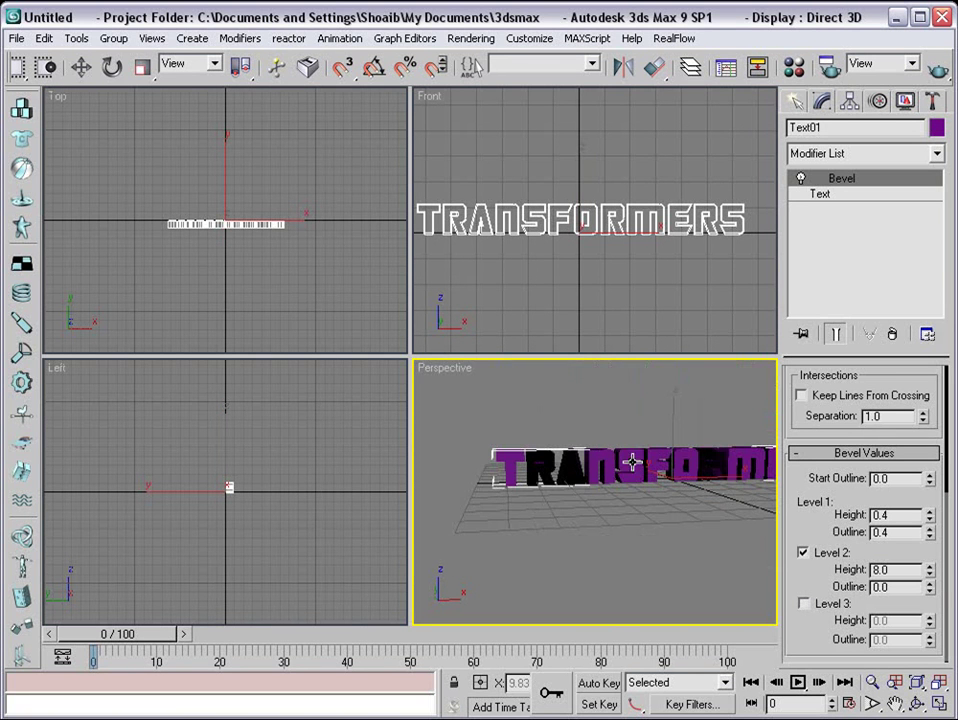
left_click(802, 396)
Examine the beveled letters' edges and sides up close in the Perspective view
middle_click_drag(678, 471, 597, 479)
scroll(637, 462, "up", 4)
scroll(530, 495, "down", 5)
scroll(560, 470, "up", 5)
scroll(590, 473, "up", 5)
middle_click_drag(541, 436, 618, 505)
scroll(663, 492, "down", 2)
scroll(573, 494, "up", 3)
scroll(609, 485, "down", 3)
scroll(580, 474, "up", 1)
scroll(605, 455, "down", 4)
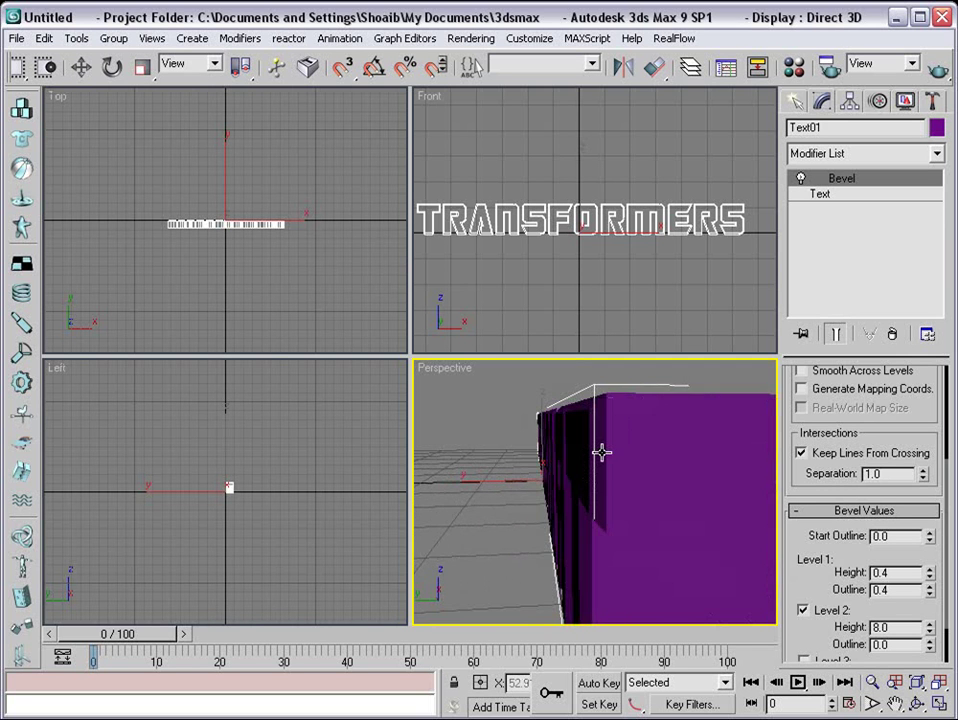
middle_click_drag(649, 481, 609, 467, "alt")
Enable bevel Level 3 and set its height to 0.4 and outline to -0.4
left_click_drag(815, 582, 834, 427)
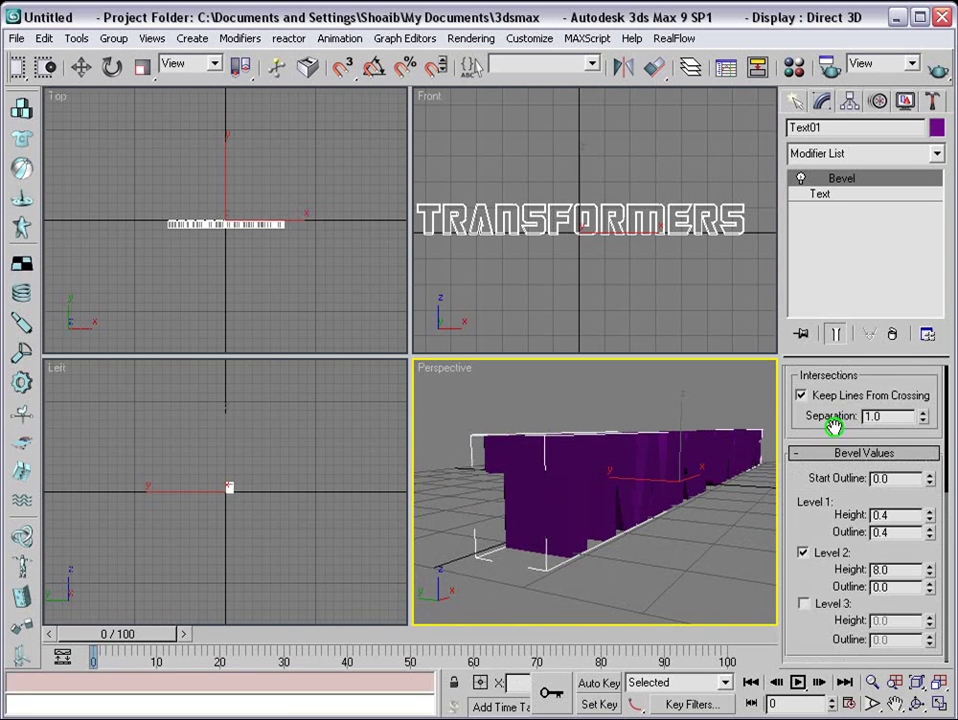
left_click(804, 603)
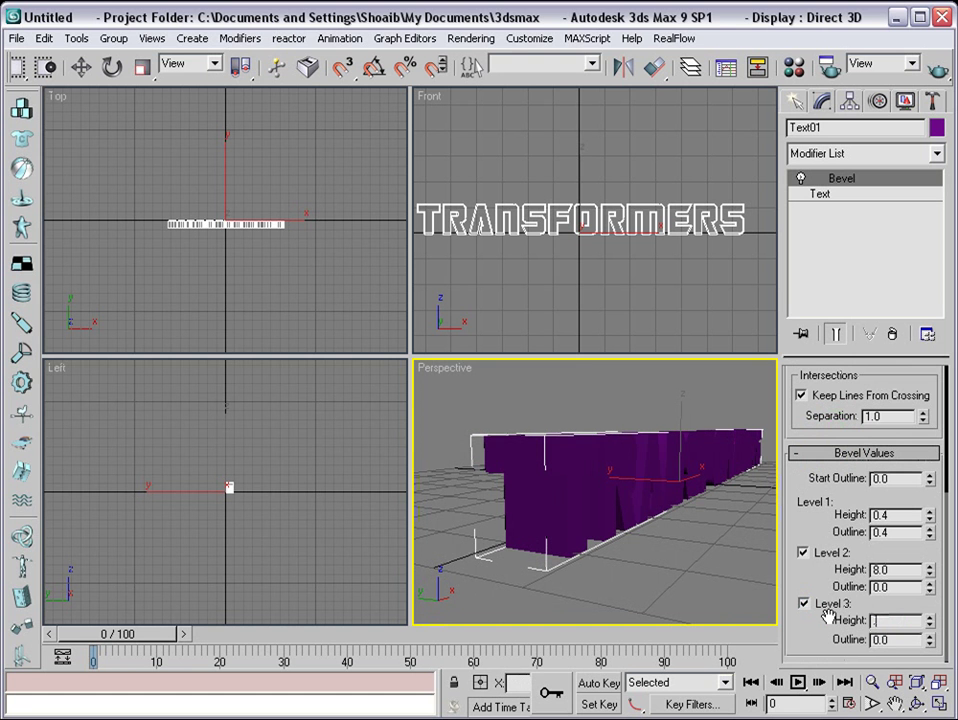
left_click(848, 641)
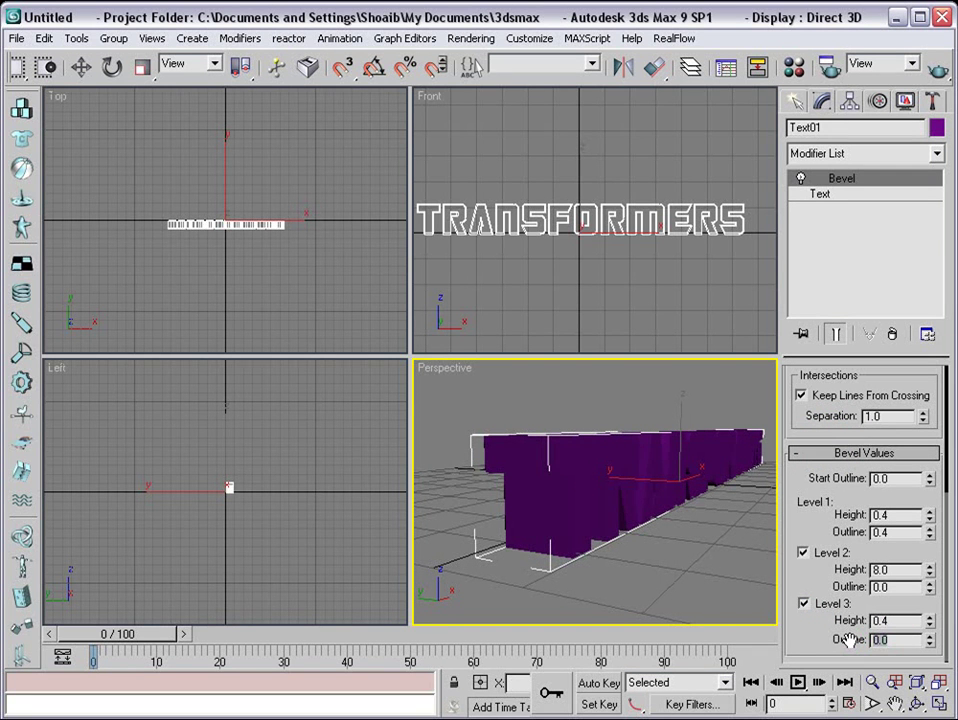
type("-.4")
key("Return")
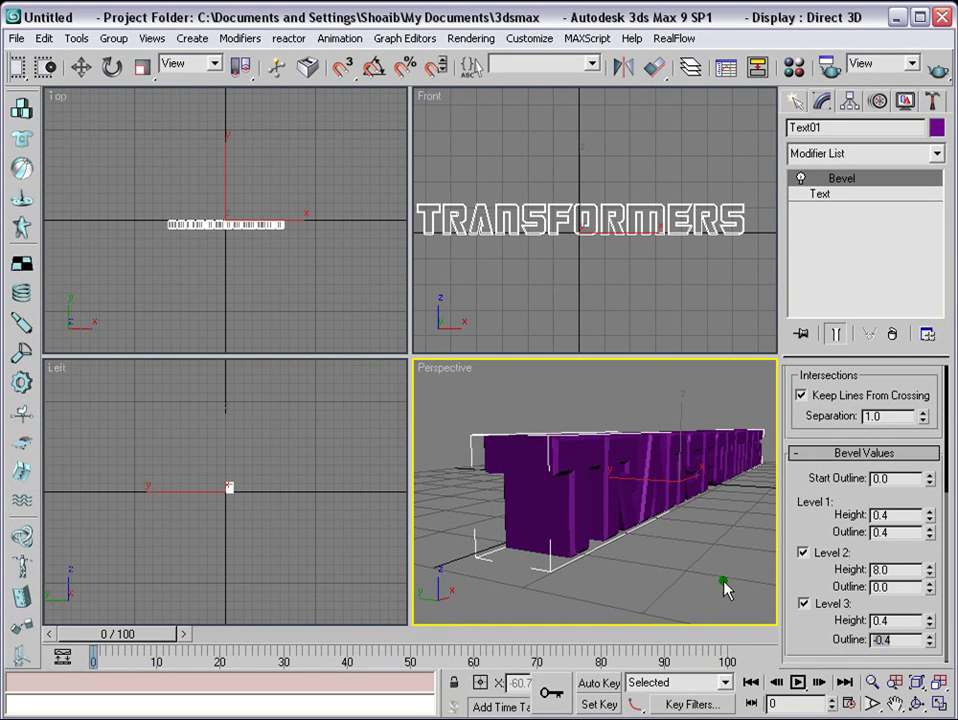
Save the scene as transTuts.max and maximize the Perspective view with the whole beveled title in frame
scroll(648, 466, "up", 3)
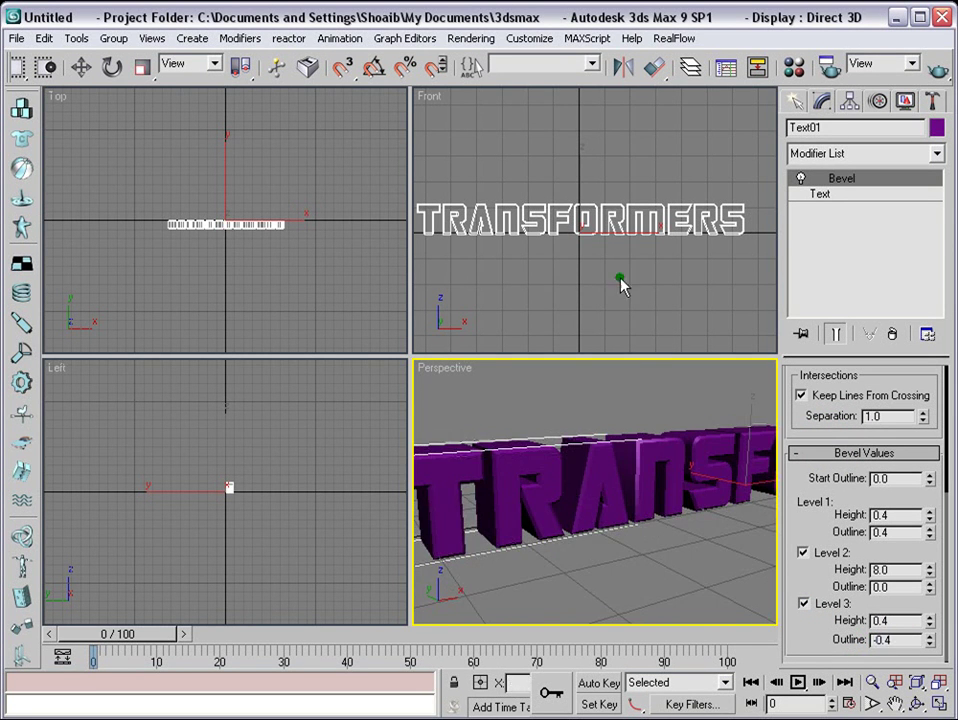
left_click_drag(906, 570, 845, 575)
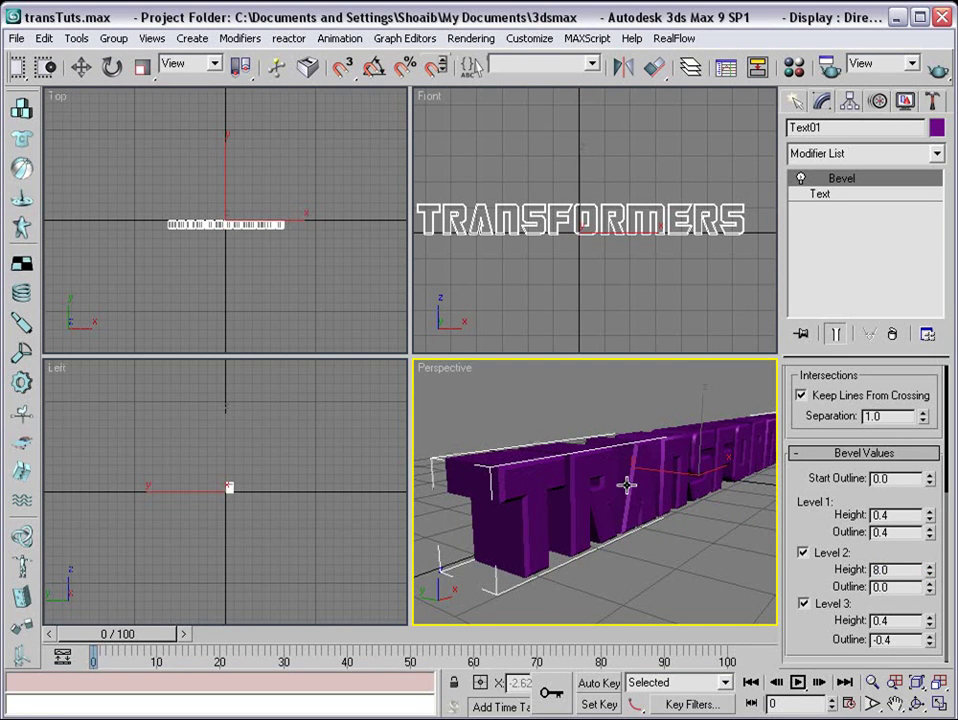
left_click(940, 704)
scroll(657, 540, "down", 4)
middle_click_drag(641, 494, 612, 413, "alt")
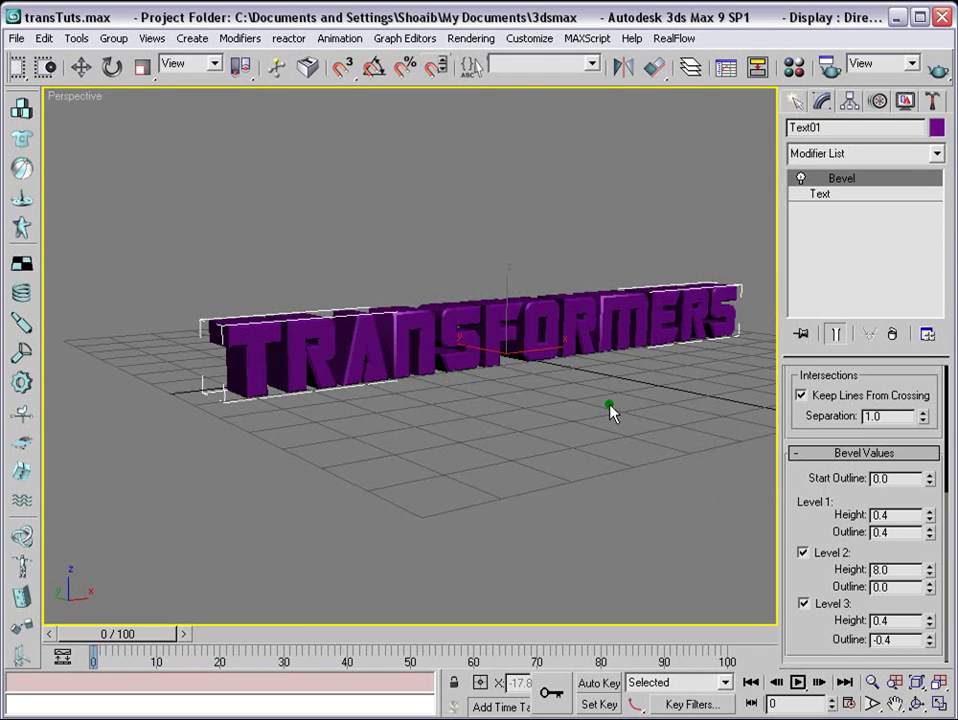
Open the Material Editor and assign a Noise map to the diffuse color of the 02 - Default material
left_click(793, 68)
left_click_drag(538, 147, 778, 112)
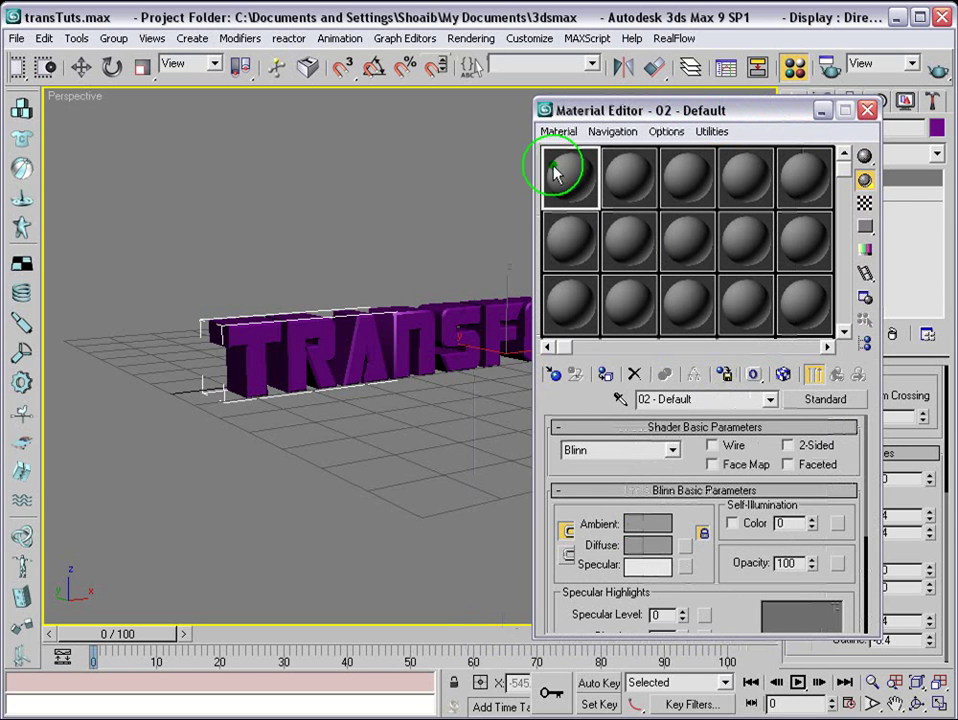
left_click_drag(683, 468, 716, 423)
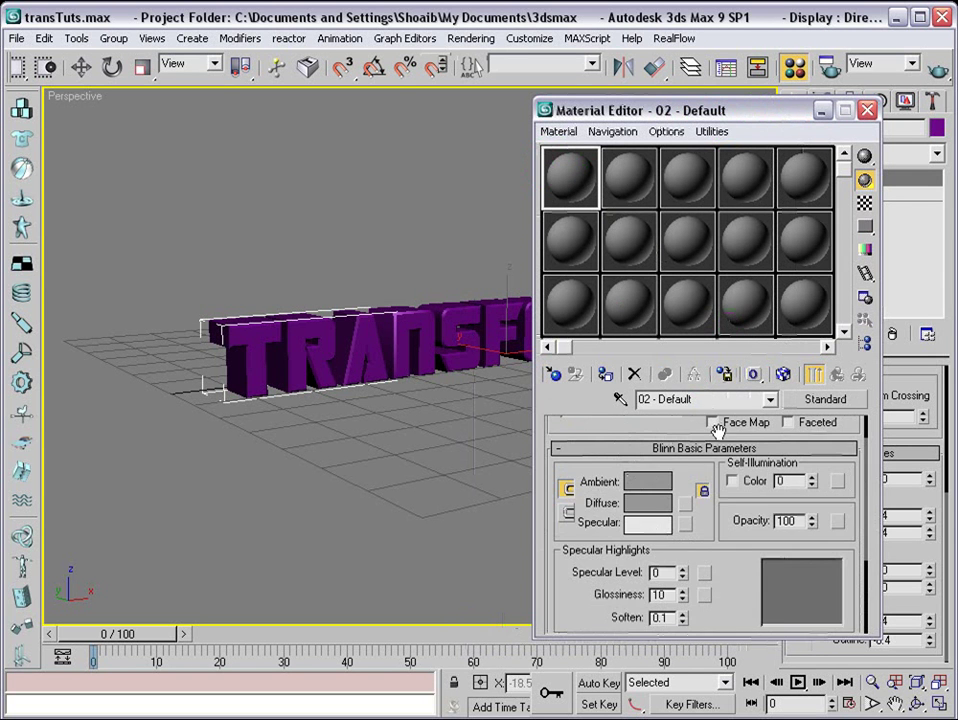
left_click(687, 507)
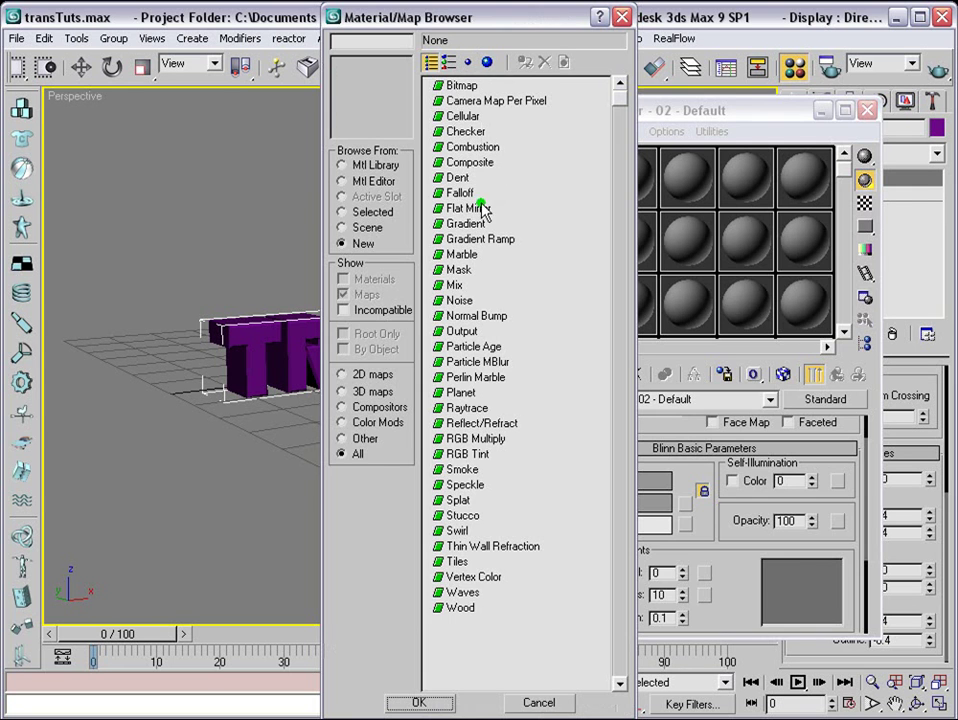
double_click(455, 301)
left_click_drag(560, 105, 752, 86)
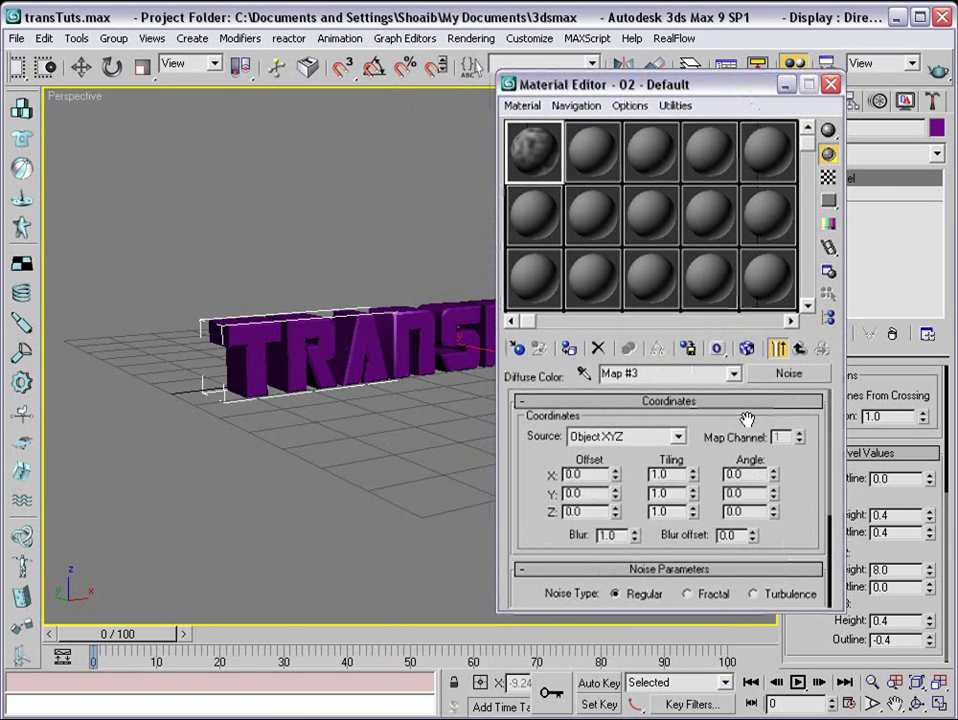
double_click(545, 167)
left_click(878, 110)
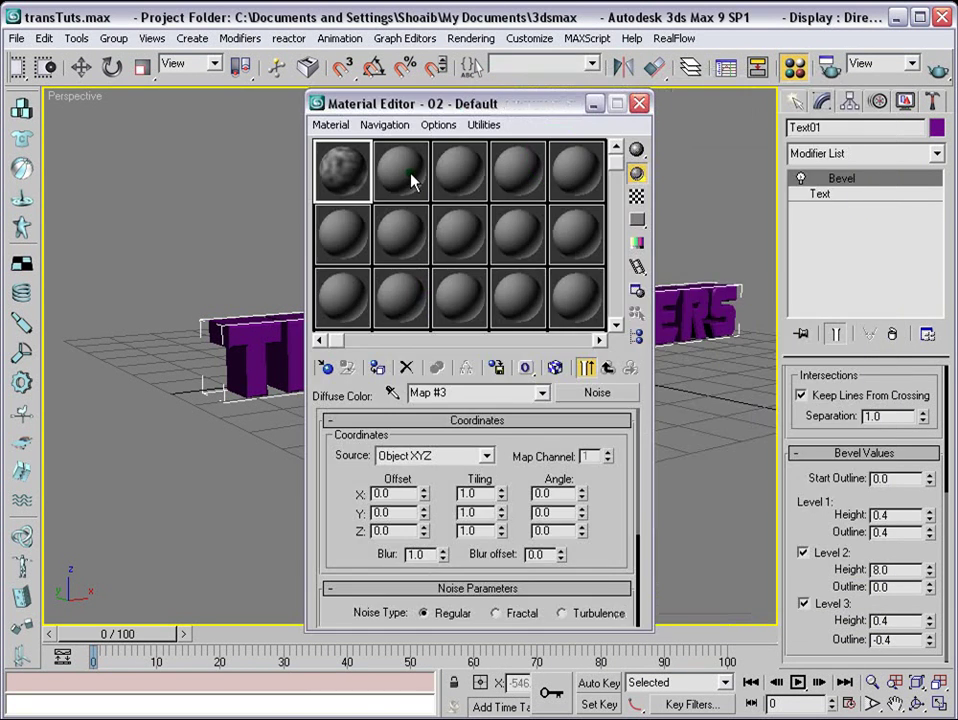
Open an enlarged preview of the Noise map sample and set the noise type to Fractal
double_click(340, 172)
left_click_drag(688, 128, 387, 139)
left_click_drag(513, 107, 752, 100)
left_click_drag(438, 138, 406, 111)
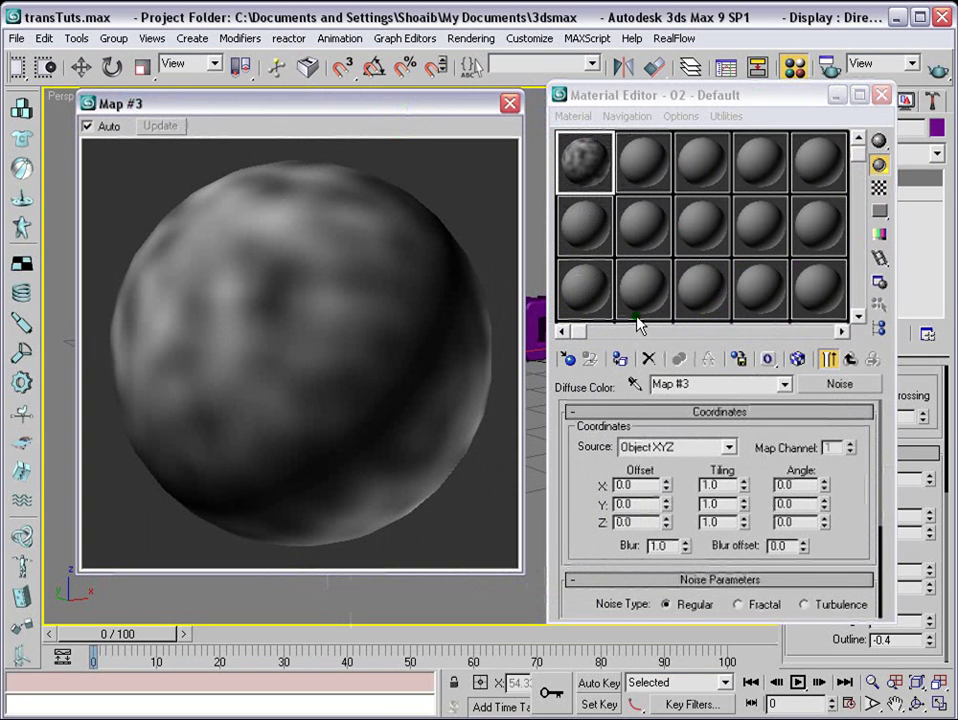
left_click_drag(702, 505, 636, 314)
left_click(733, 449)
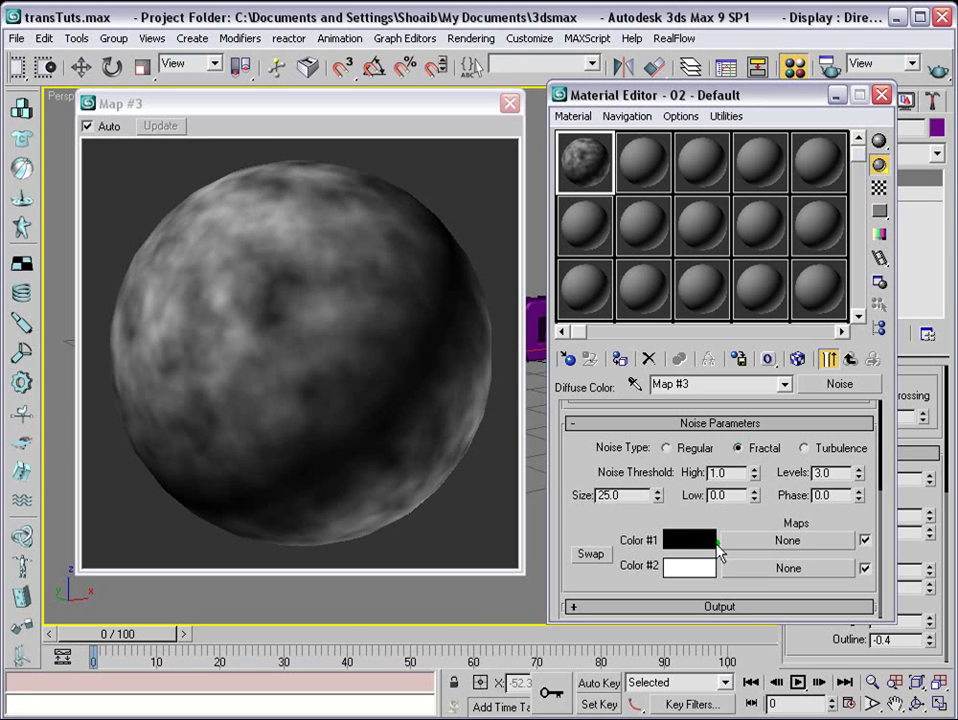
Load GALVPLAT.JPG from the Metal maps folder as the bitmap for the Noise map's Color #1
left_click(790, 540)
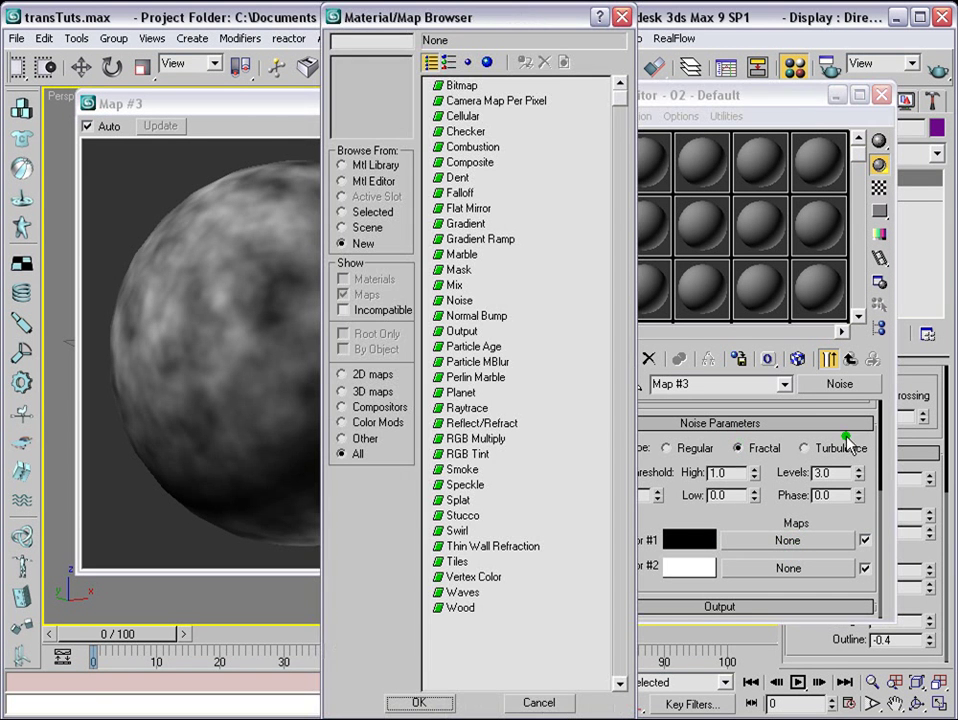
left_click(463, 87)
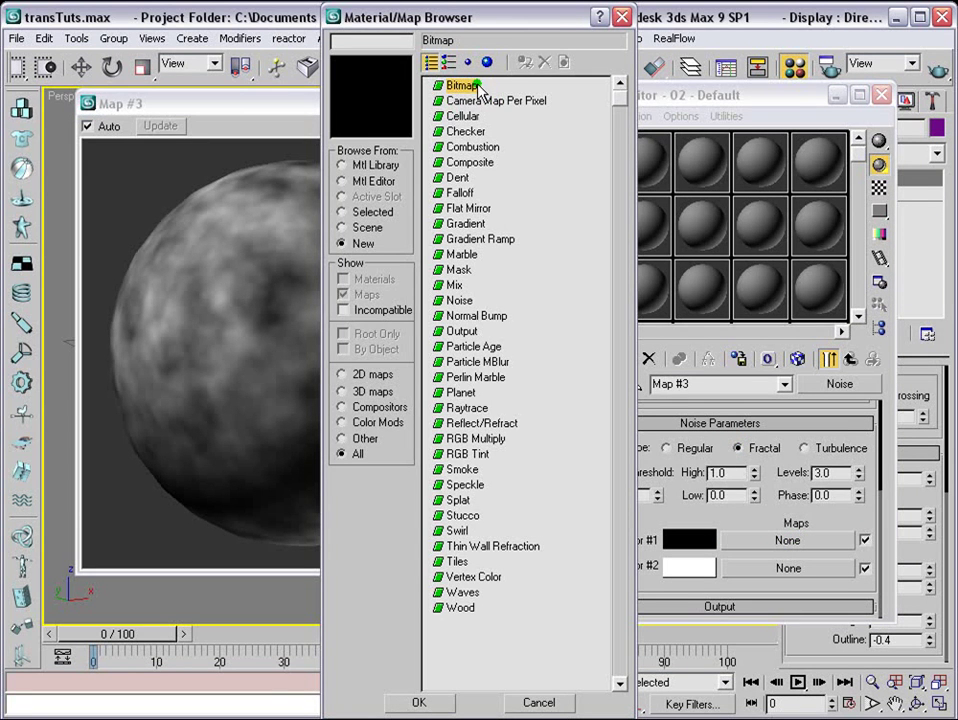
double_click(467, 88)
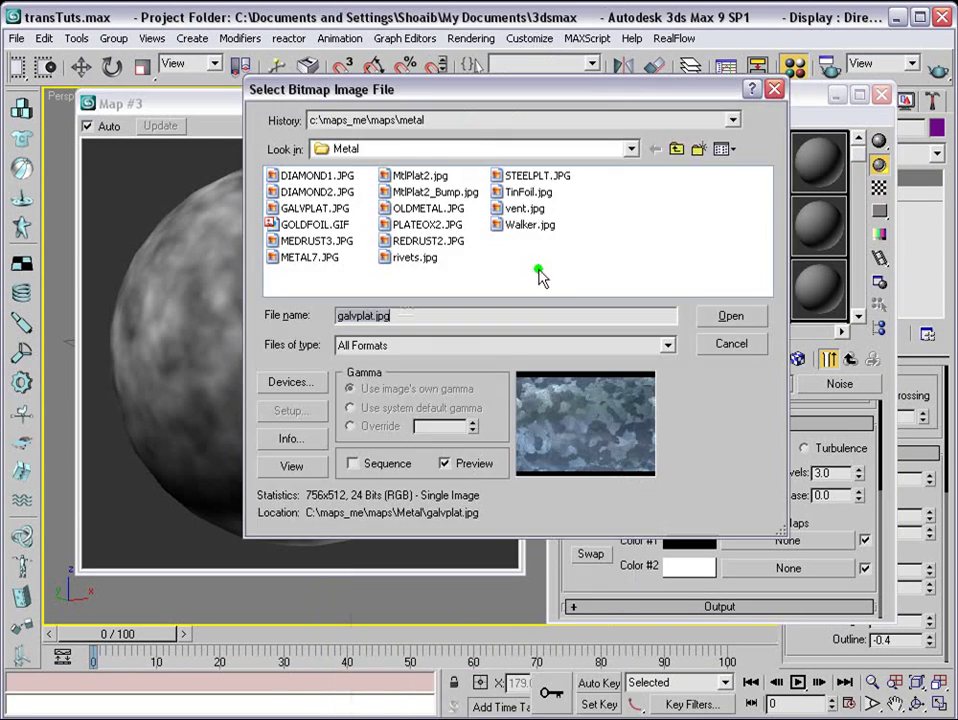
left_click_drag(521, 99, 524, 128)
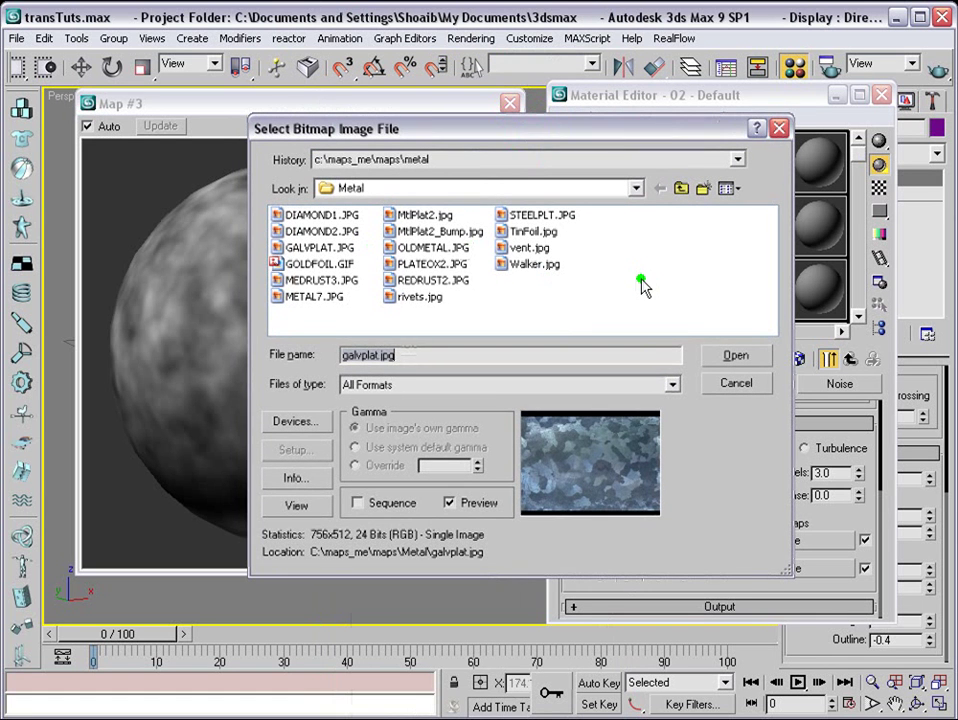
left_click(684, 189)
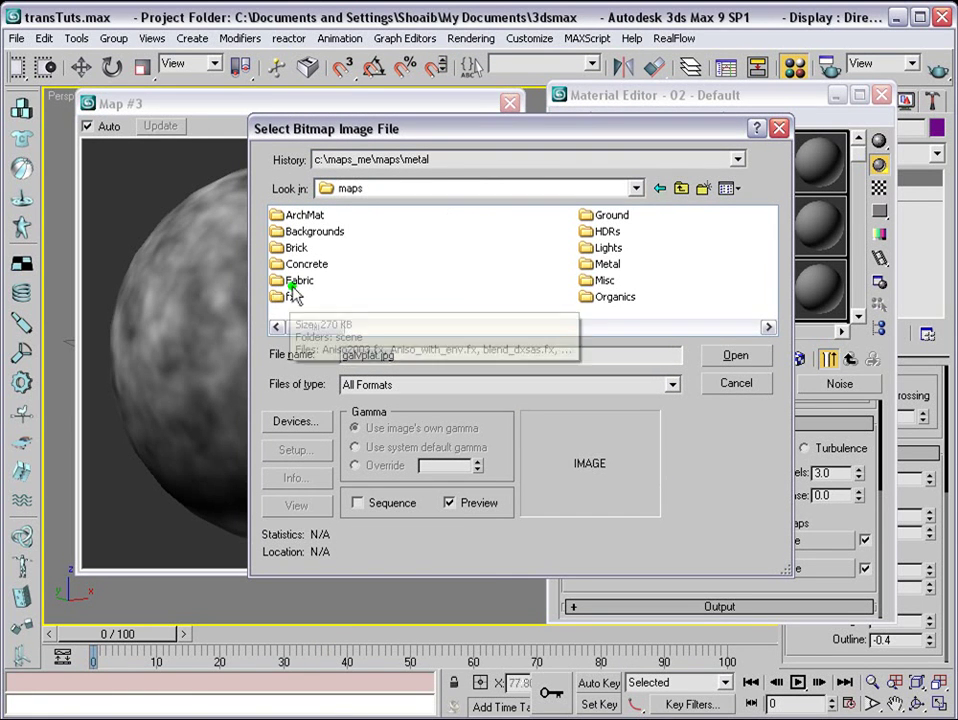
double_click(609, 265)
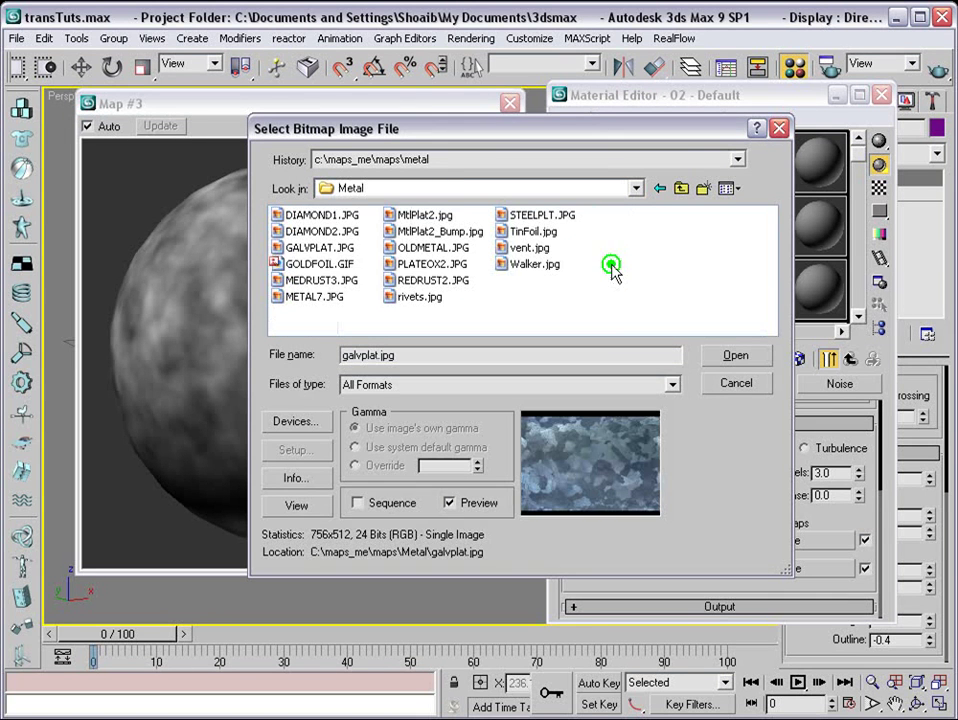
left_click(318, 247)
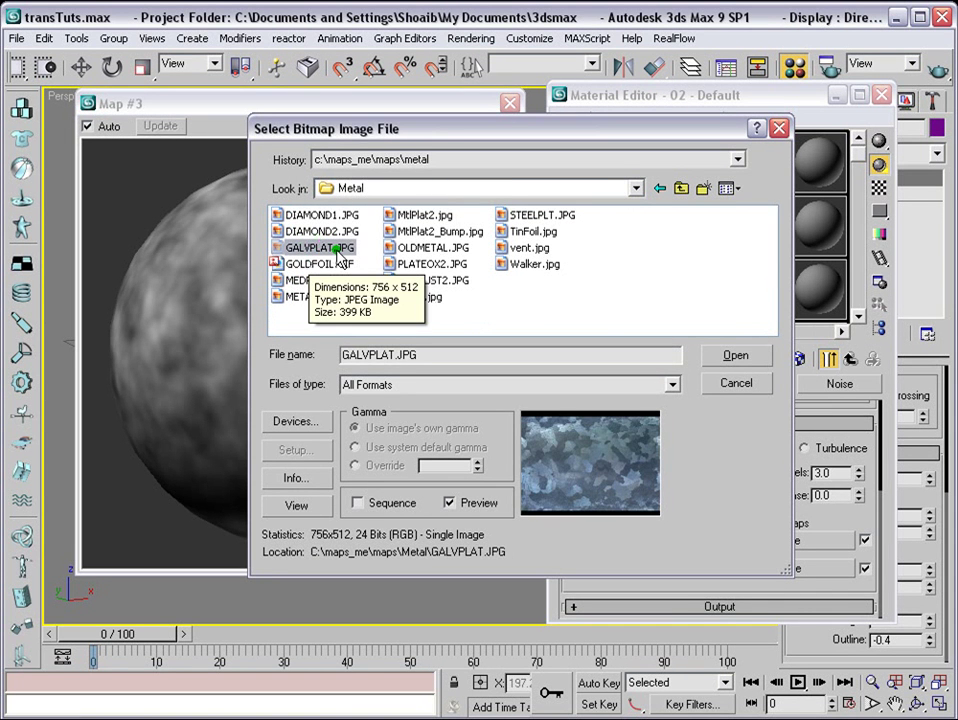
left_click(748, 358)
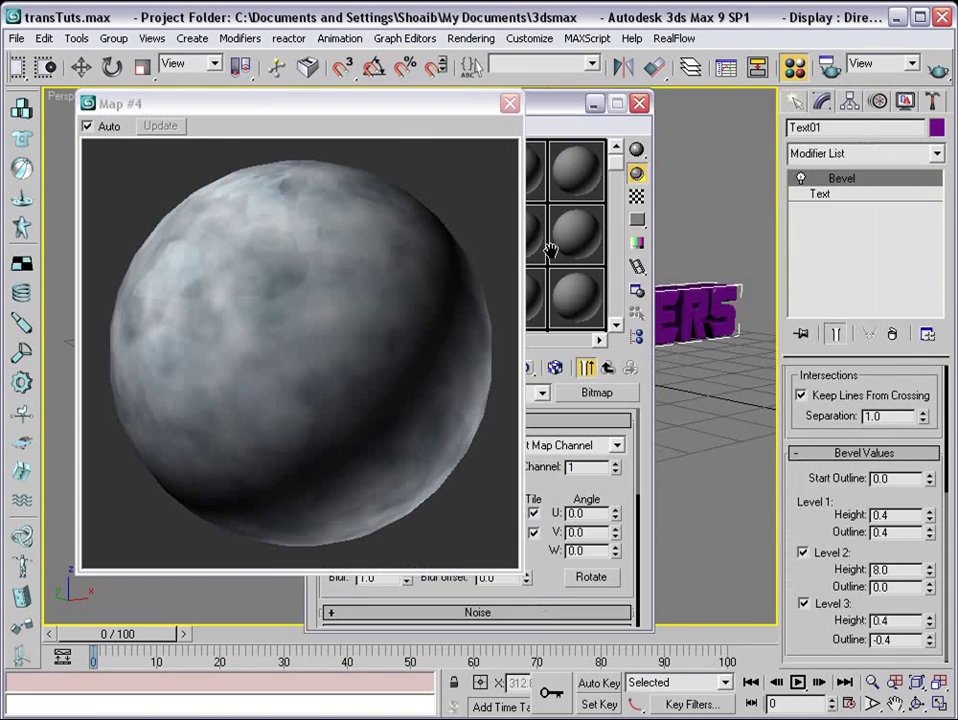
left_click_drag(553, 106, 761, 71)
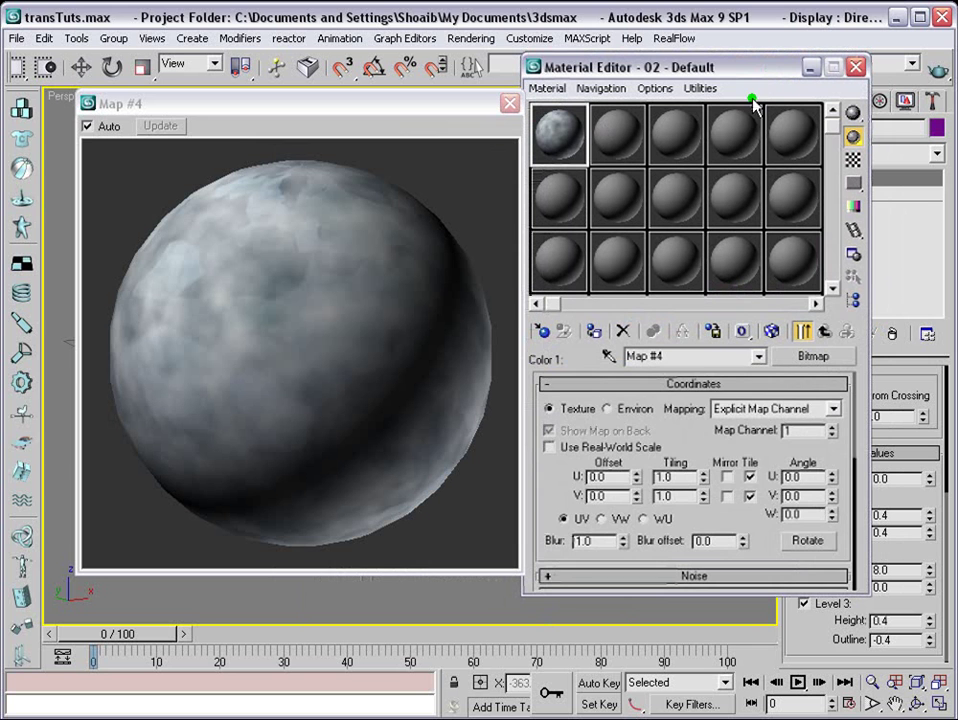
left_click(803, 335)
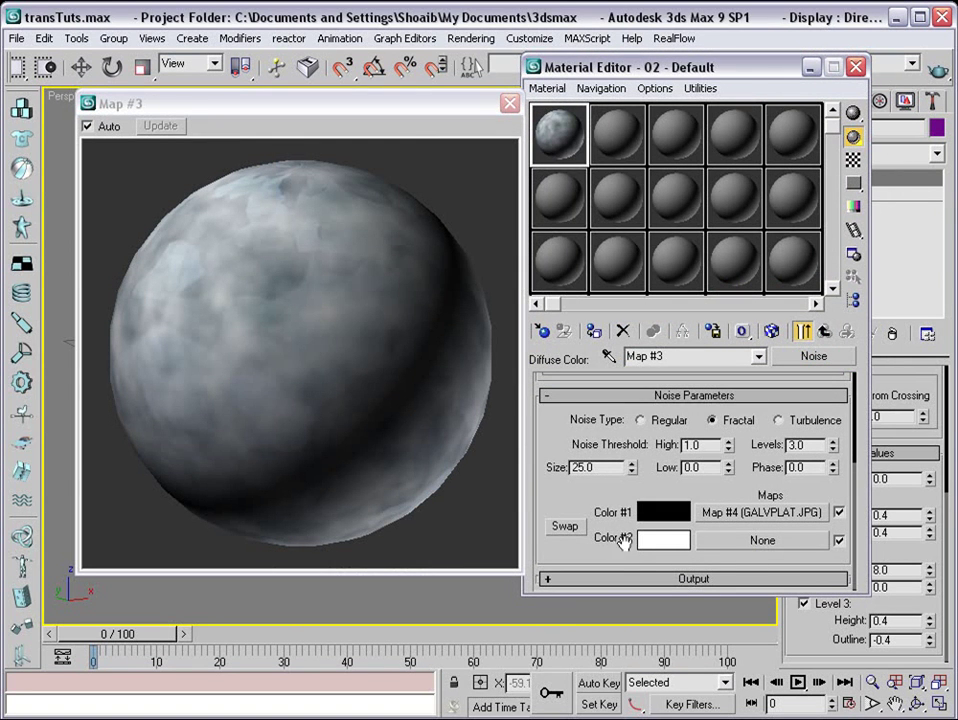
Load DIAMOND1.JPG from the Metal maps folder as the bitmap for the Noise map's Color #2
left_click(750, 541)
double_click(458, 90)
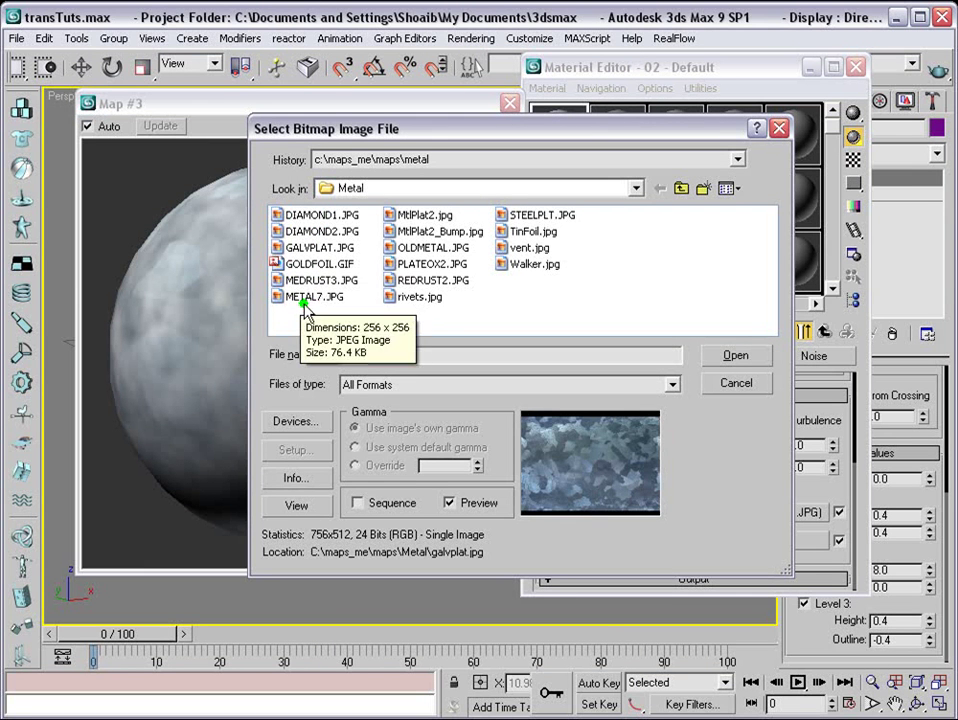
left_click(320, 216)
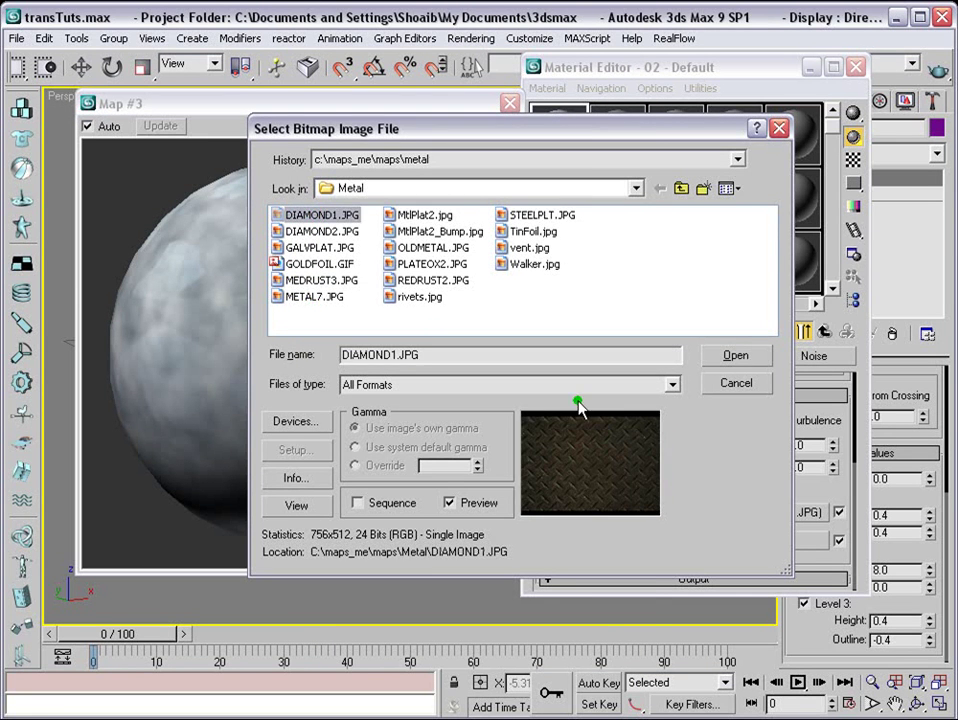
left_click(738, 355)
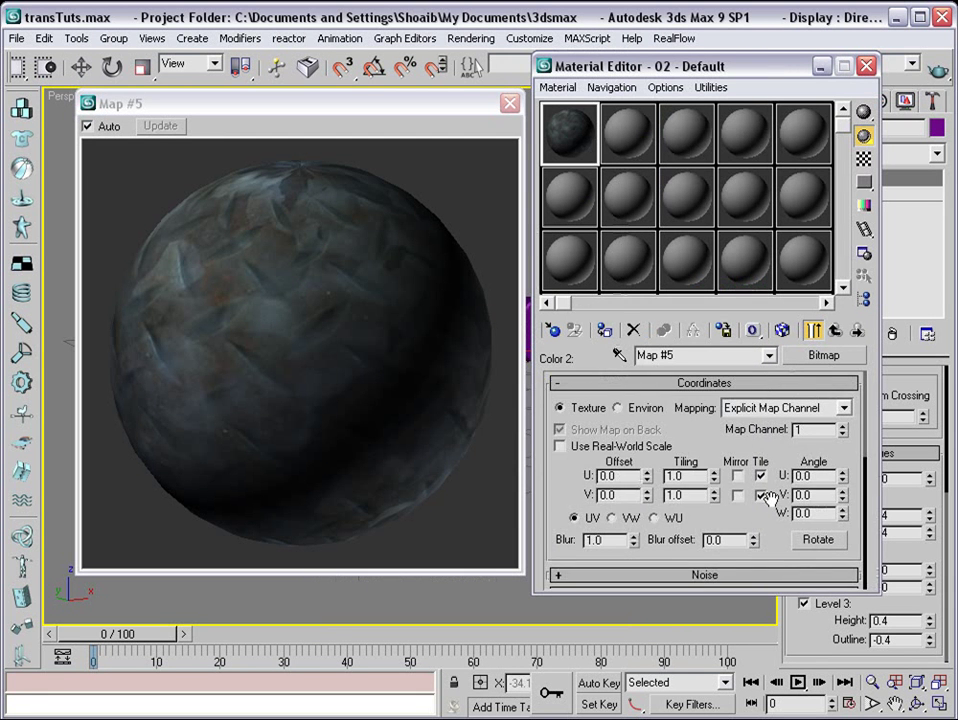
left_click_drag(722, 455, 785, 388)
left_click(832, 332)
Assign the OLDMETAL.JPG bitmap to the Bump channel of the 02 - Default material with an amount of -60
left_click(833, 331)
left_click_drag(735, 534, 770, 306)
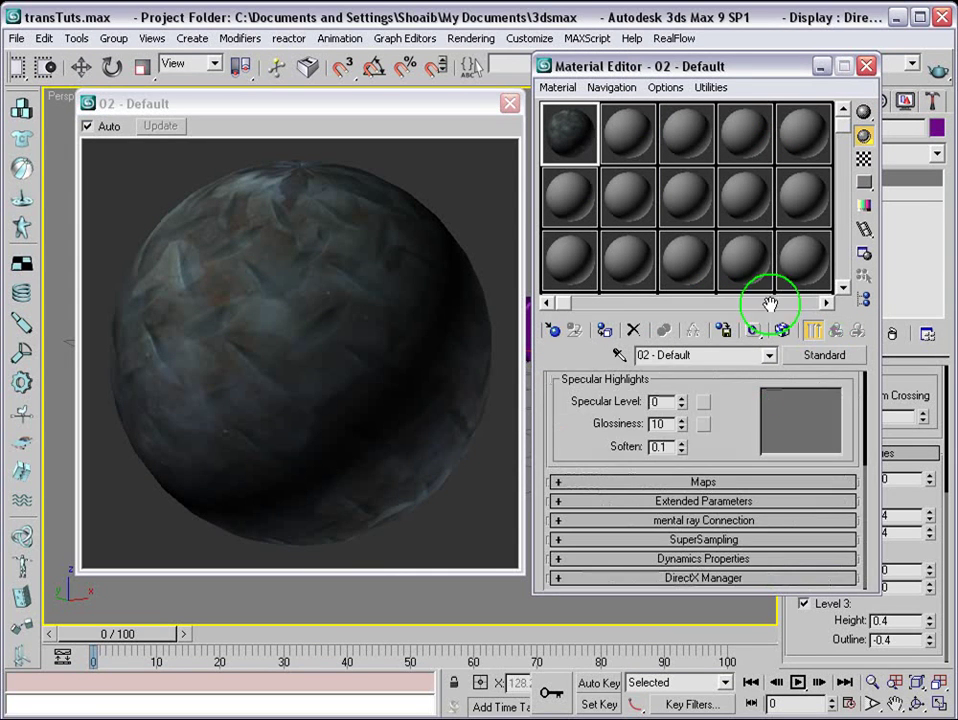
left_click(706, 482)
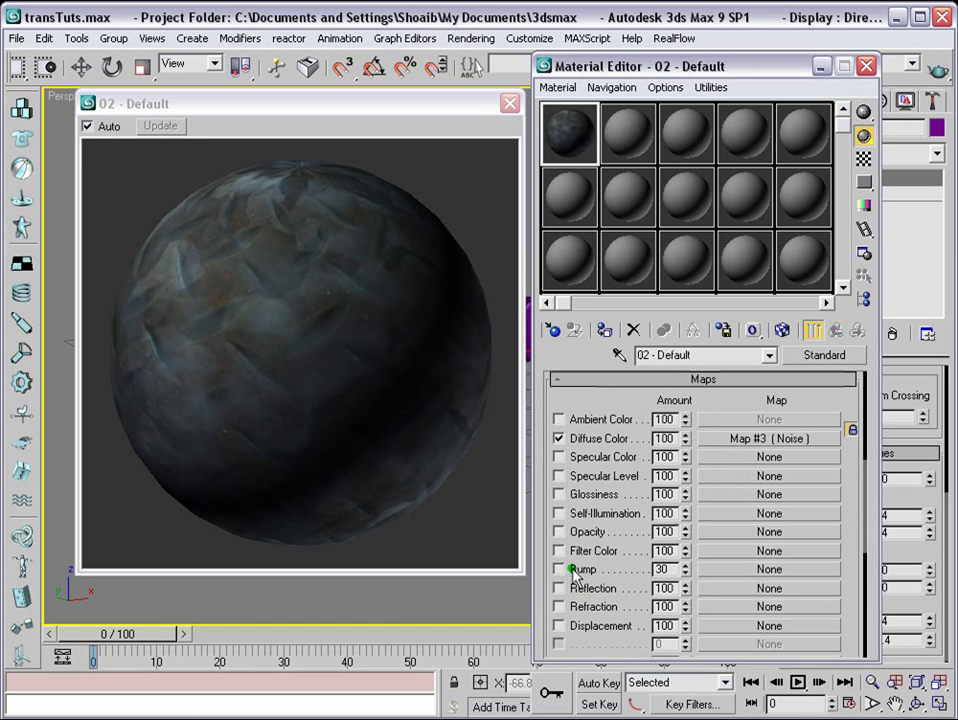
left_click(752, 570)
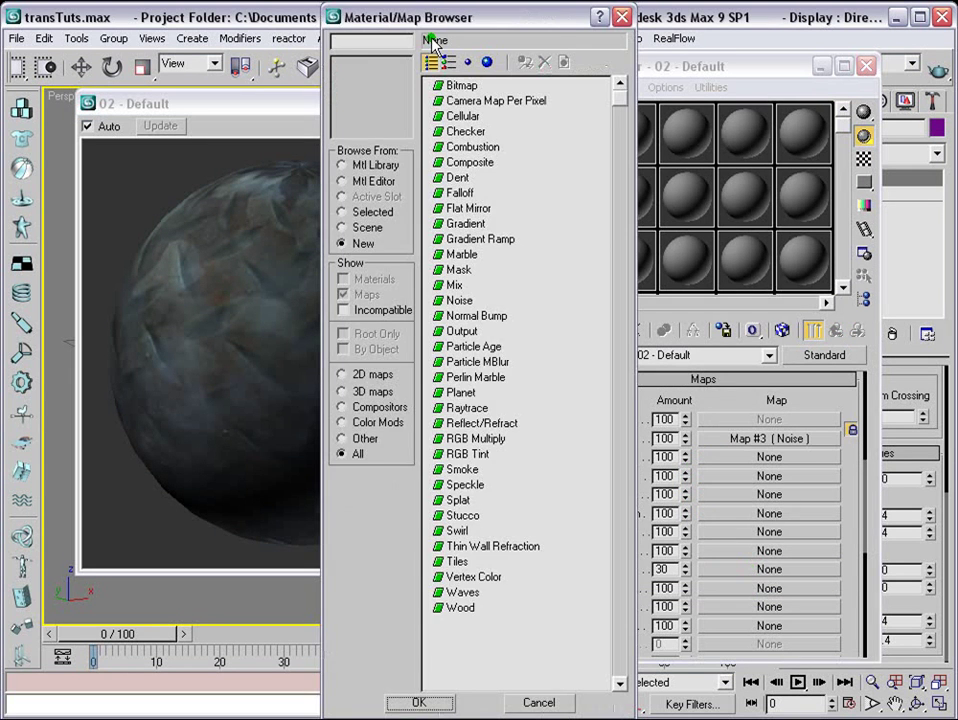
double_click(452, 88)
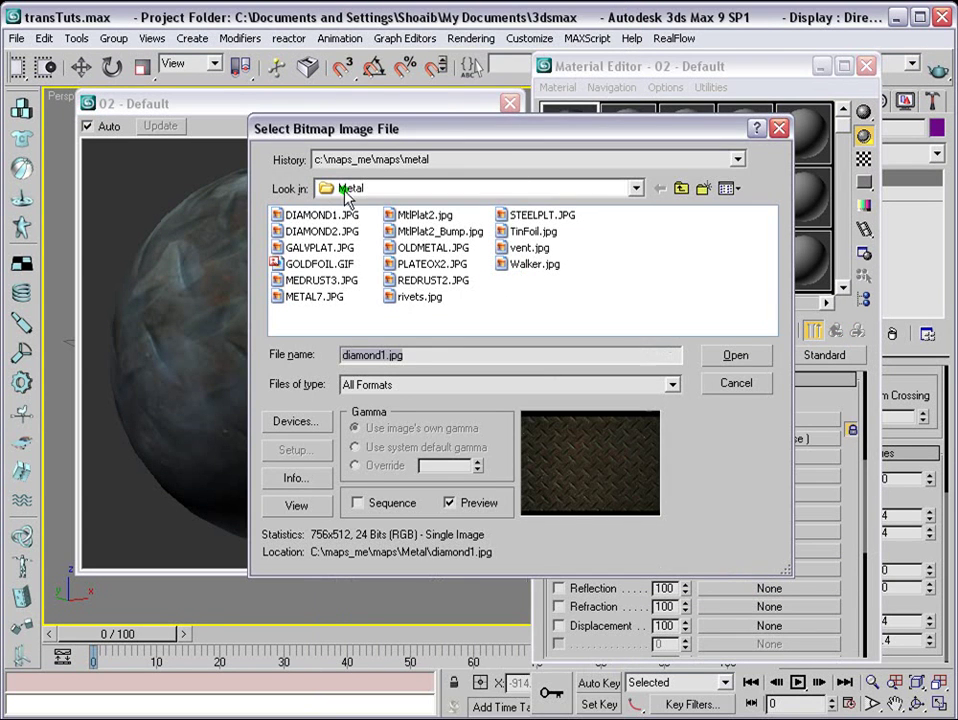
left_click(426, 250)
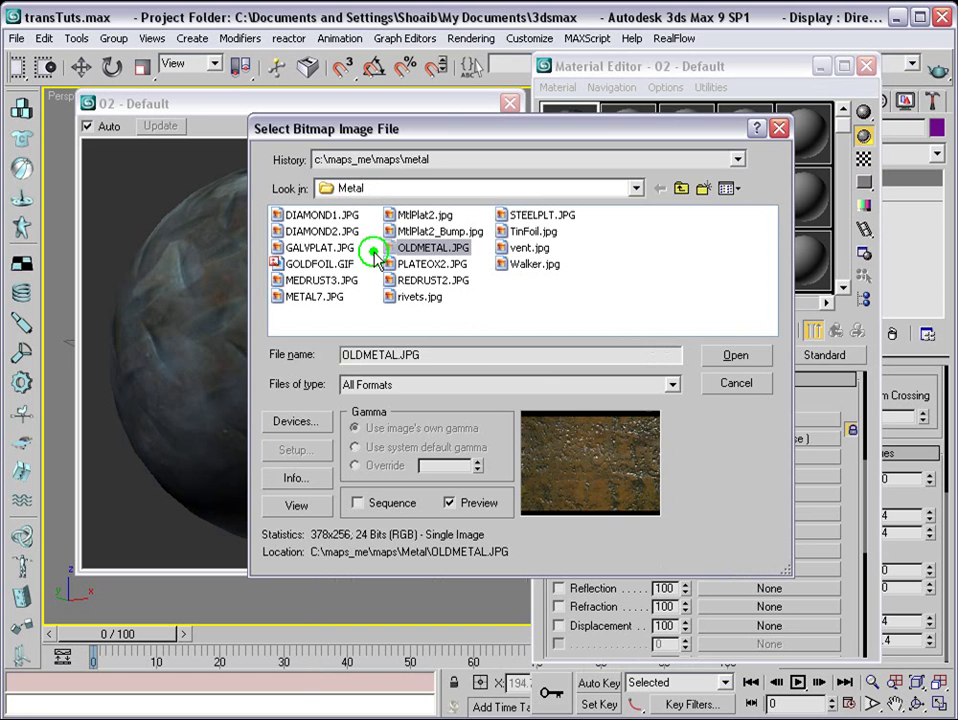
left_click(735, 355)
left_click(908, 316)
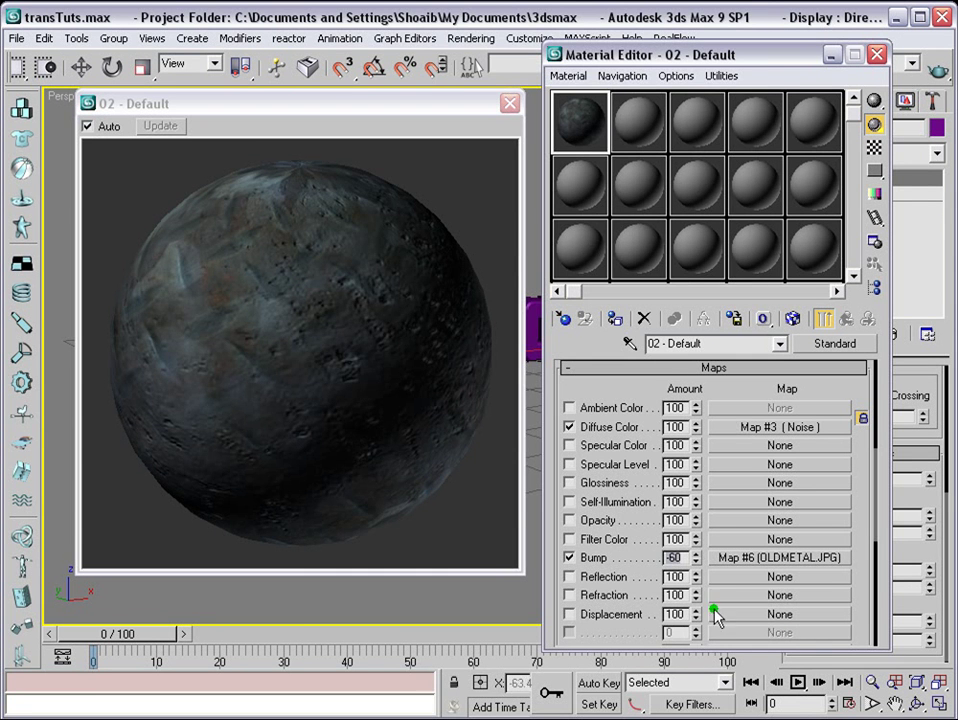
Assign the CHROMIC.JPG bitmap from the Reflection maps folder to the material's Reflection channel
left_click(773, 578)
double_click(452, 86)
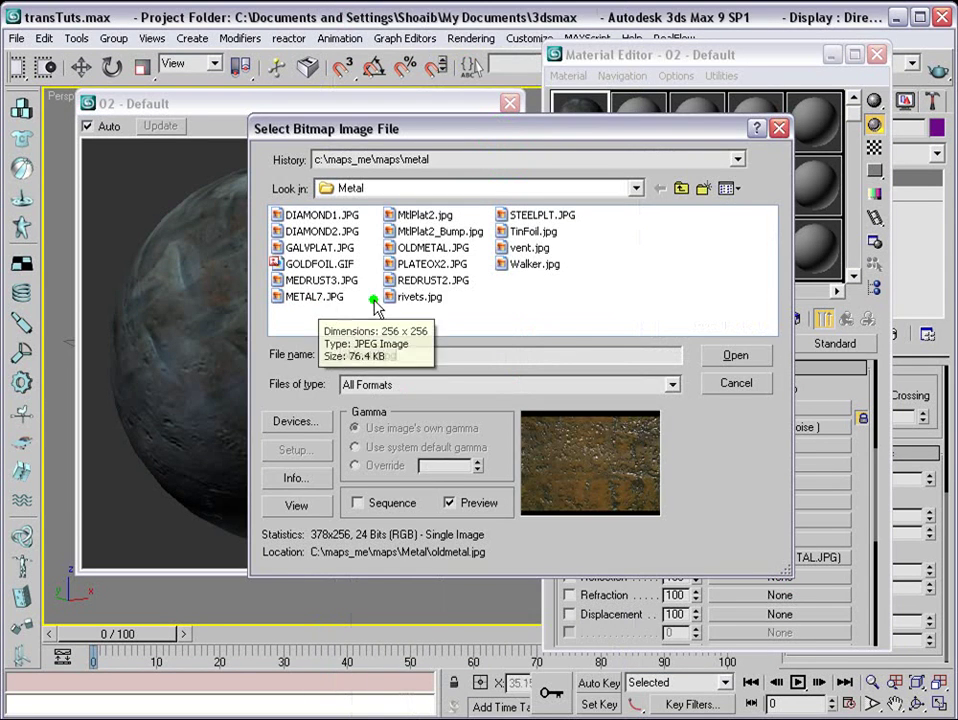
left_click(681, 188)
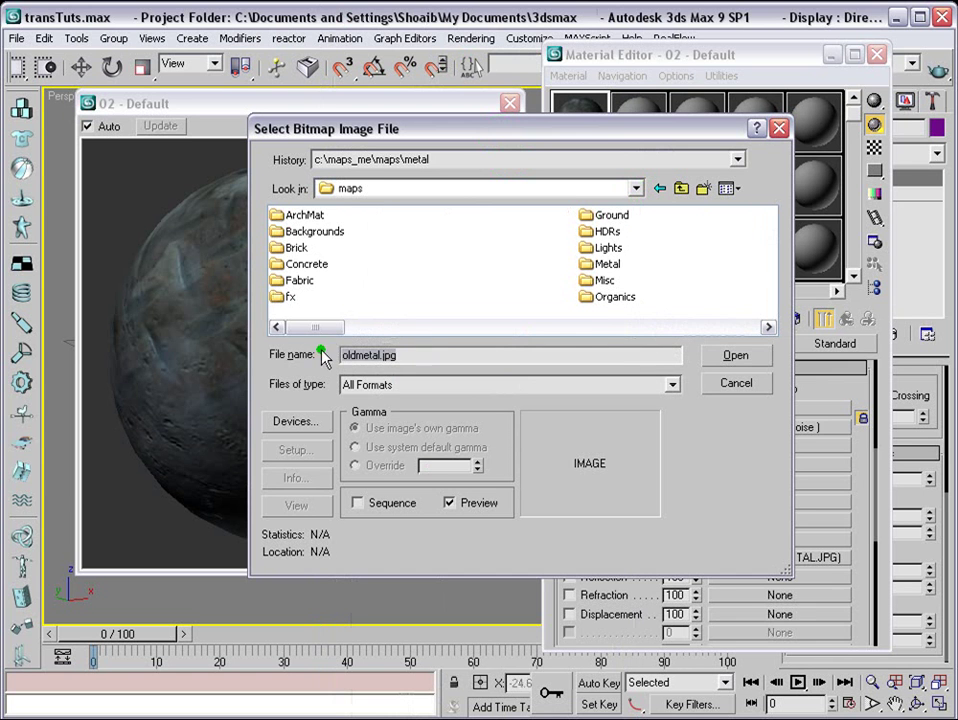
left_click_drag(318, 327, 396, 327)
double_click(582, 218)
left_click(303, 297)
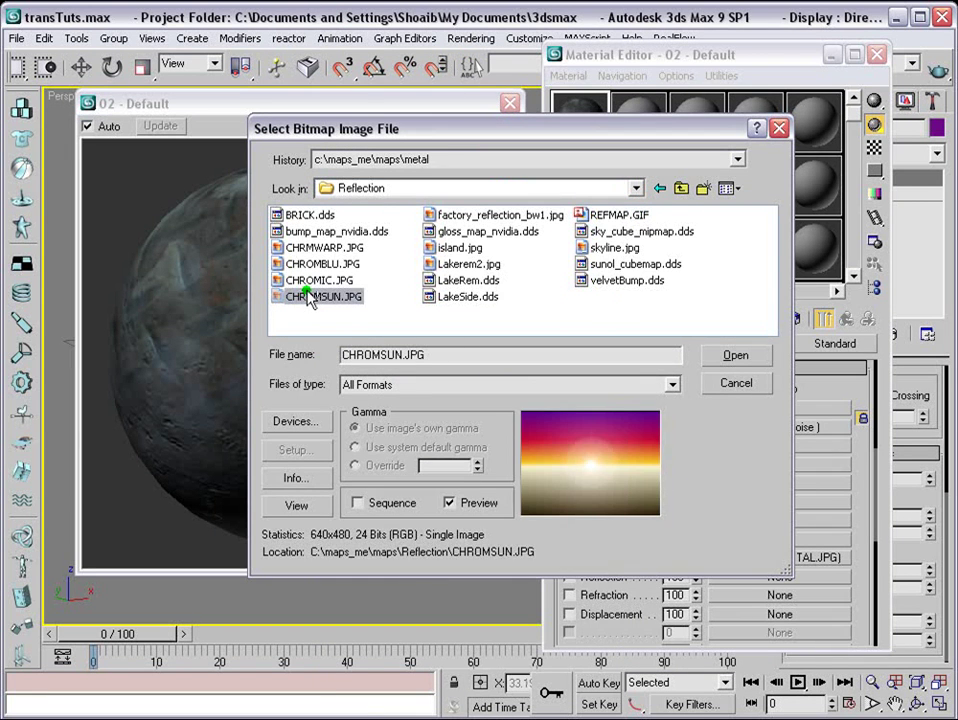
left_click(310, 281)
left_click(733, 356)
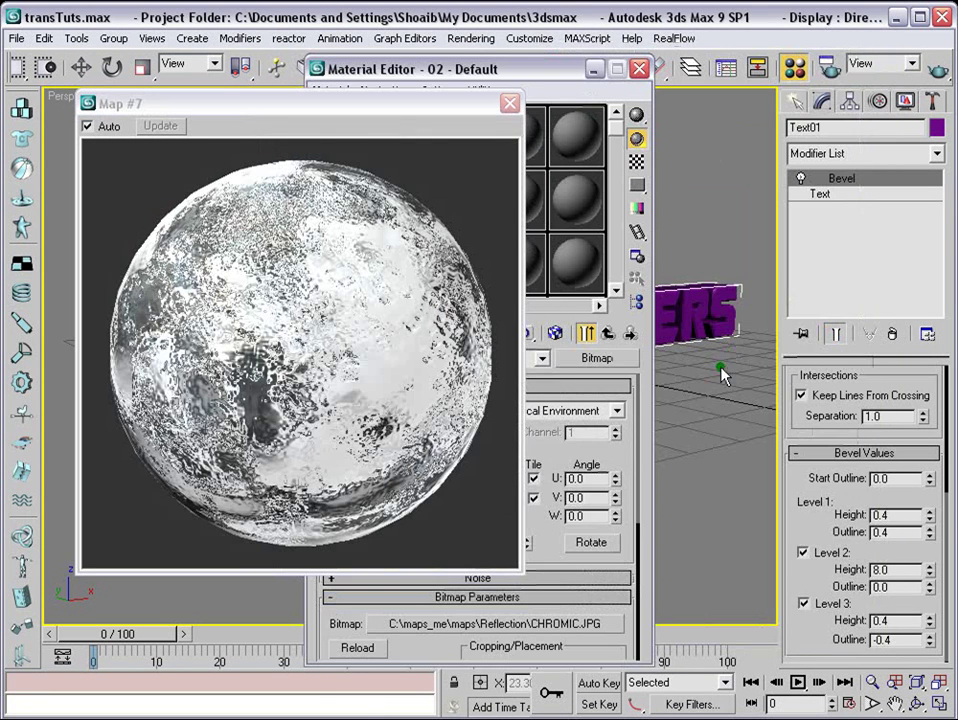
left_click_drag(545, 73, 782, 42)
left_click(822, 301)
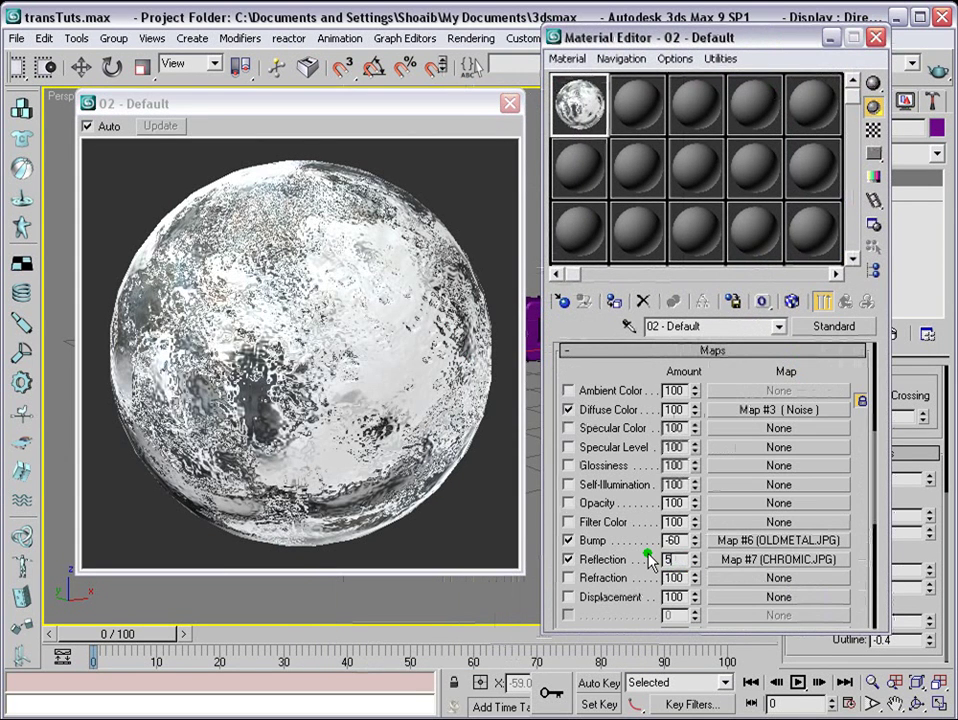
Set the Reflection amount to 5 and close the enlarged material preview
type("5")
key("Return")
left_click(510, 103)
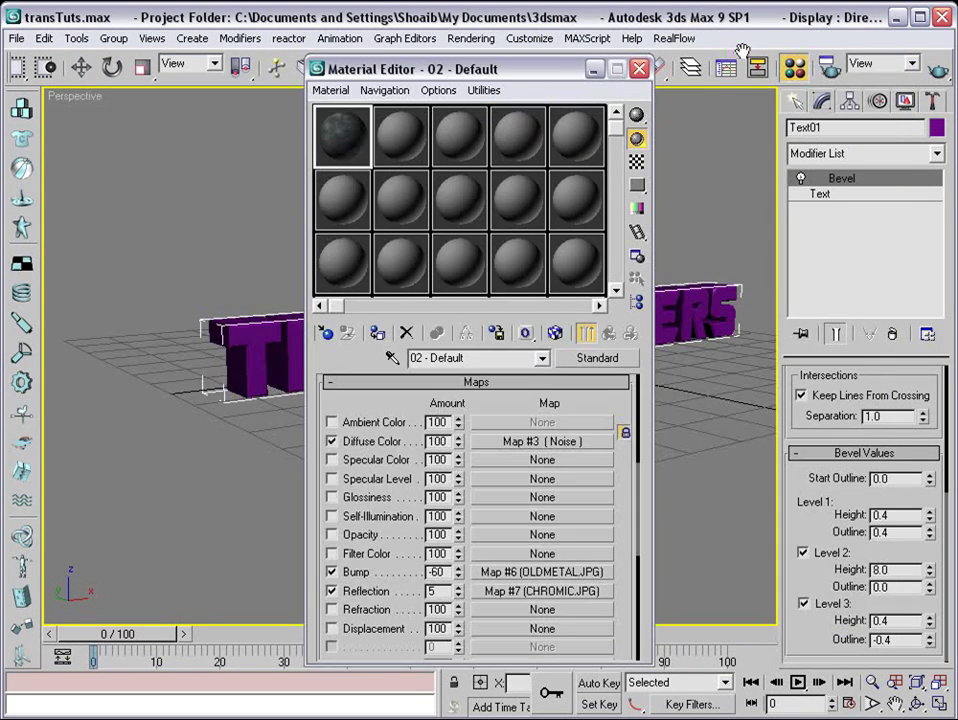
Assign the 02 - Default material to the beveled title, show its map in the viewport, and close the Material Editor
left_click_drag(459, 64, 208, 46)
left_click(513, 321)
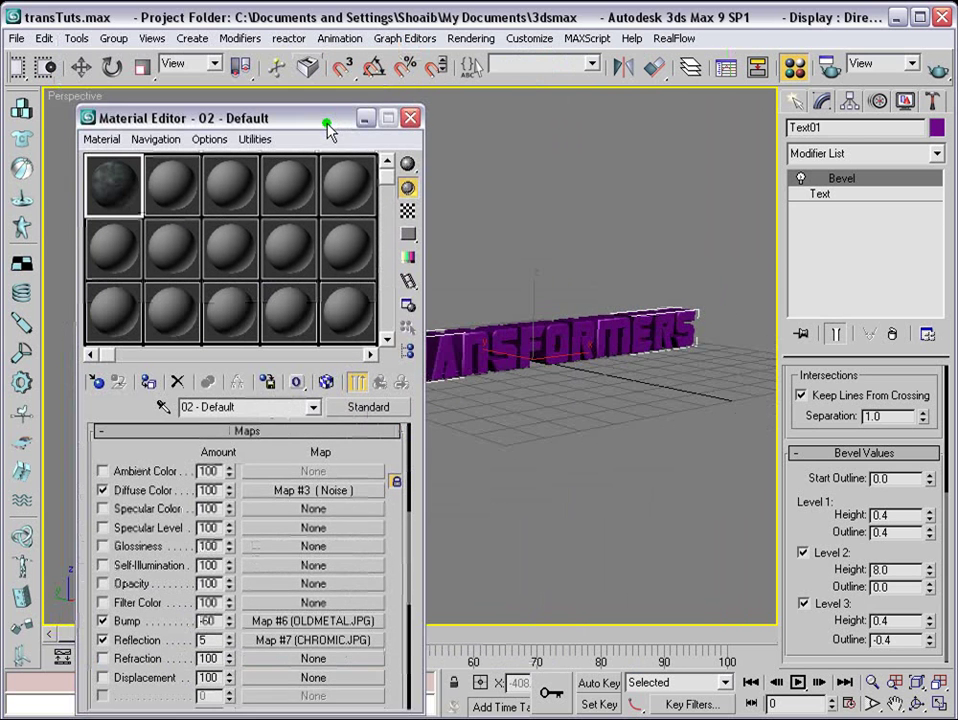
left_click_drag(325, 122, 326, 112)
left_click(112, 67)
left_click(80, 70)
left_click(620, 381)
left_click(552, 340)
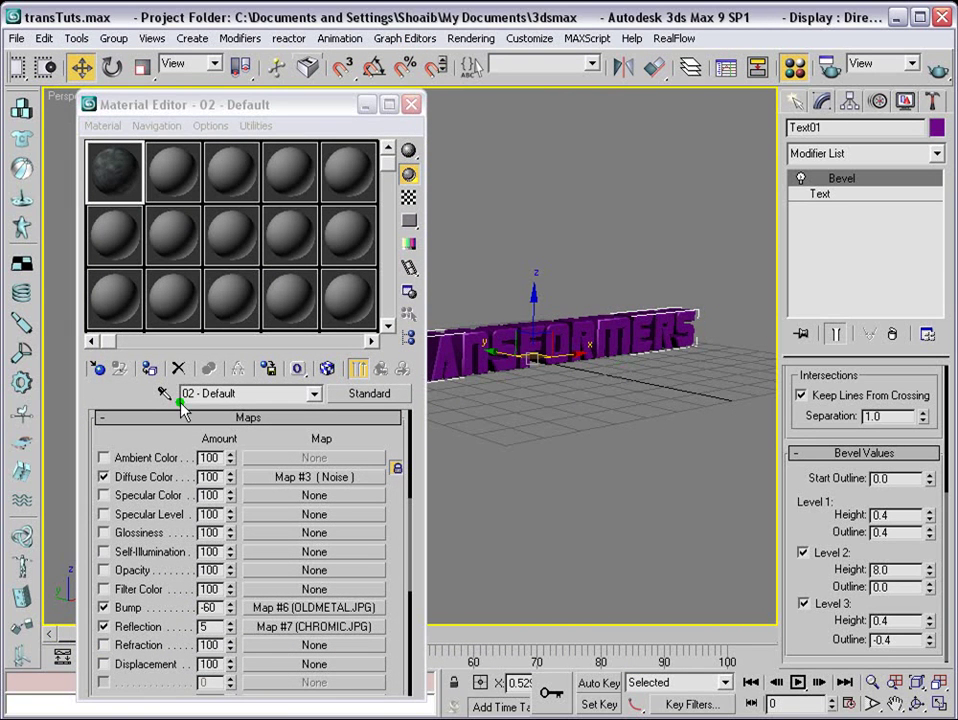
left_click(149, 368)
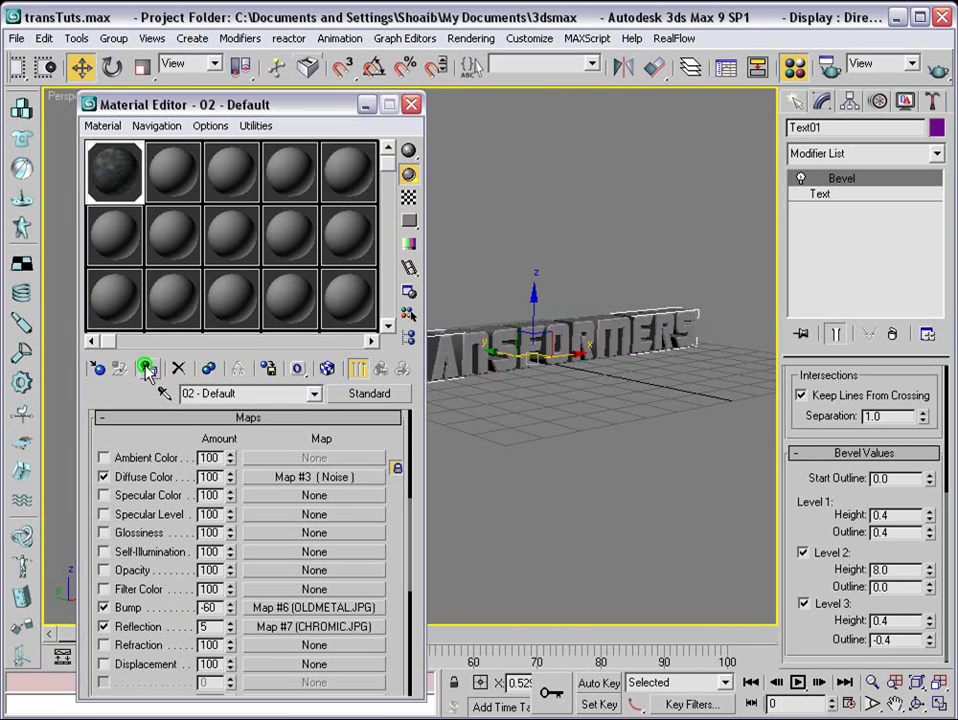
left_click(329, 372)
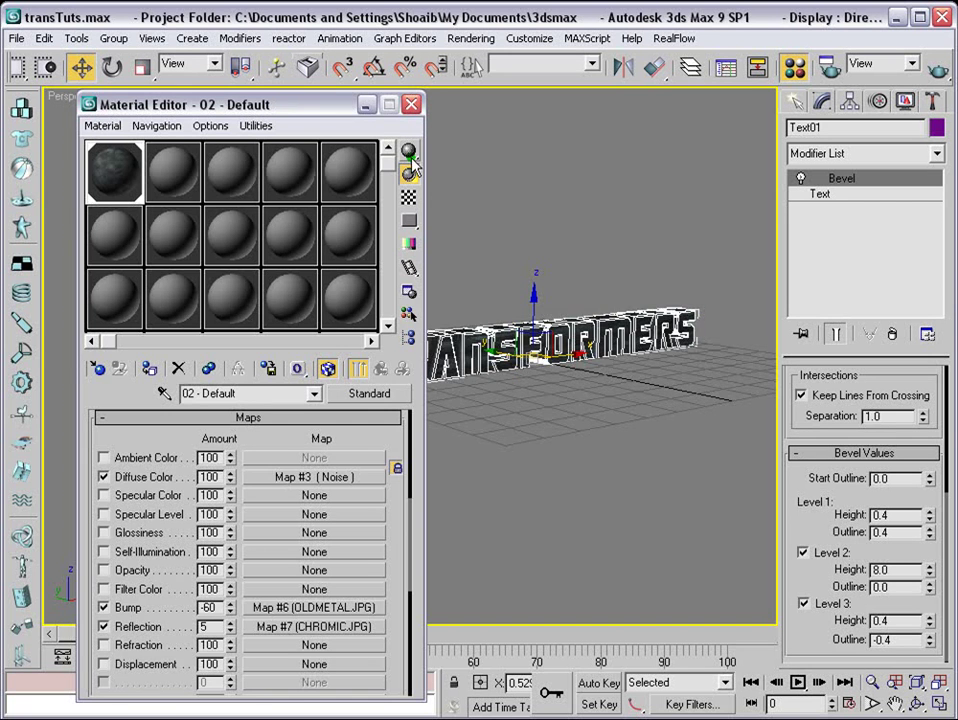
left_click(411, 104)
Add a UVW Mapping modifier above the Bevel on the title text
scroll(497, 420, "up", 3)
middle_click_drag(497, 419, 440, 395, "alt")
scroll(483, 396, "down", 2)
middle_click_drag(499, 396, 458, 393)
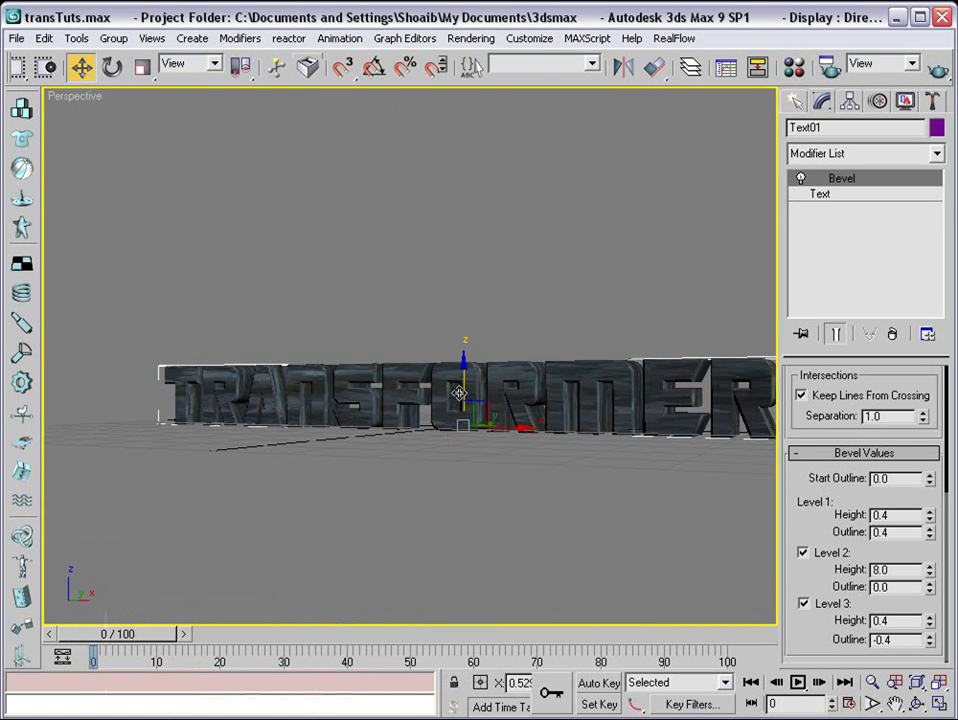
left_click(940, 154)
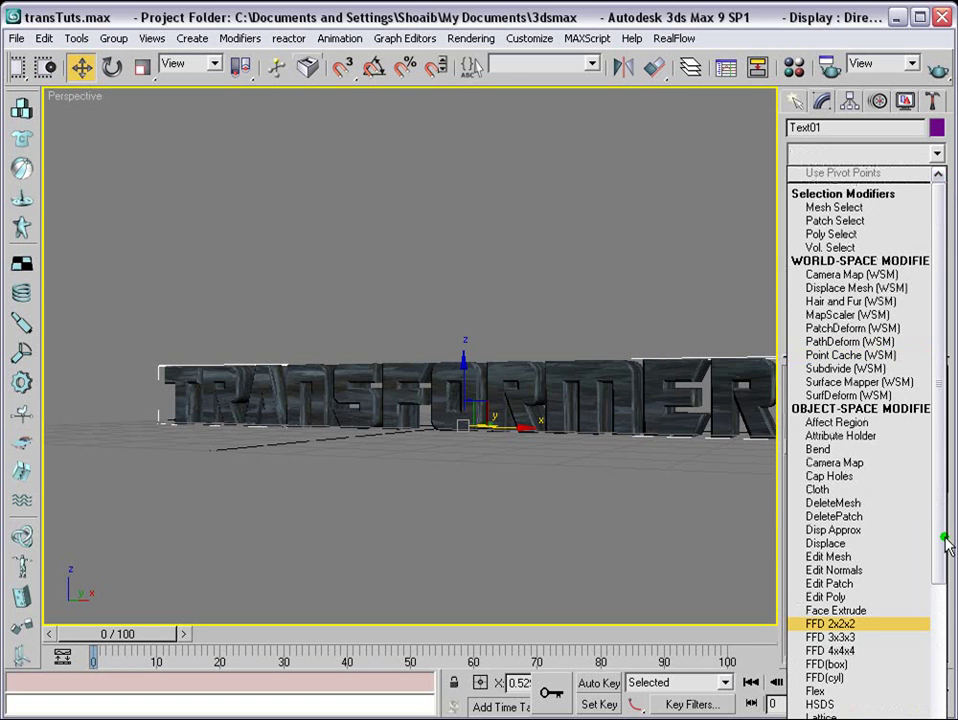
scroll(943, 539, "down", 10)
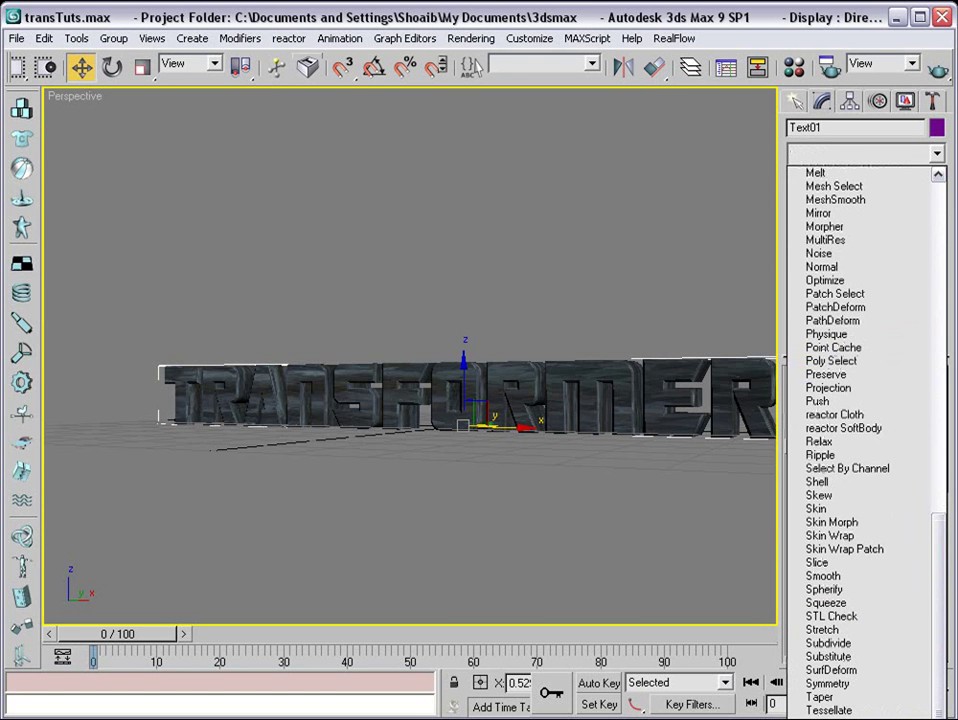
key("u")
key("v")
key("w")
key("Return")
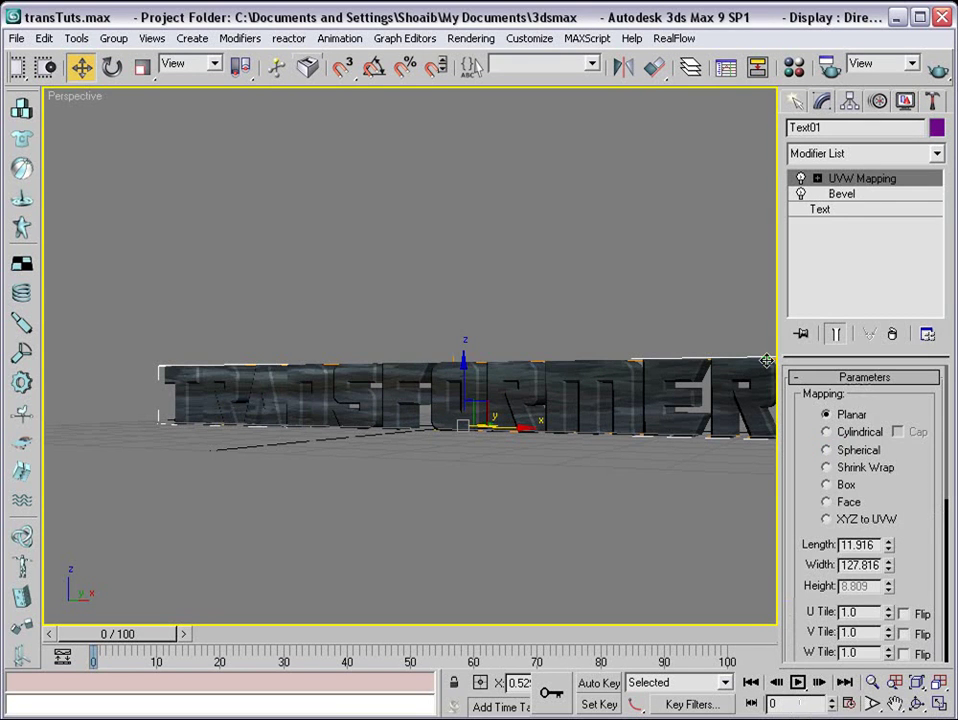
Switch the title's UVW Mapping to Box projection and check the texture on the letters
left_click(826, 484)
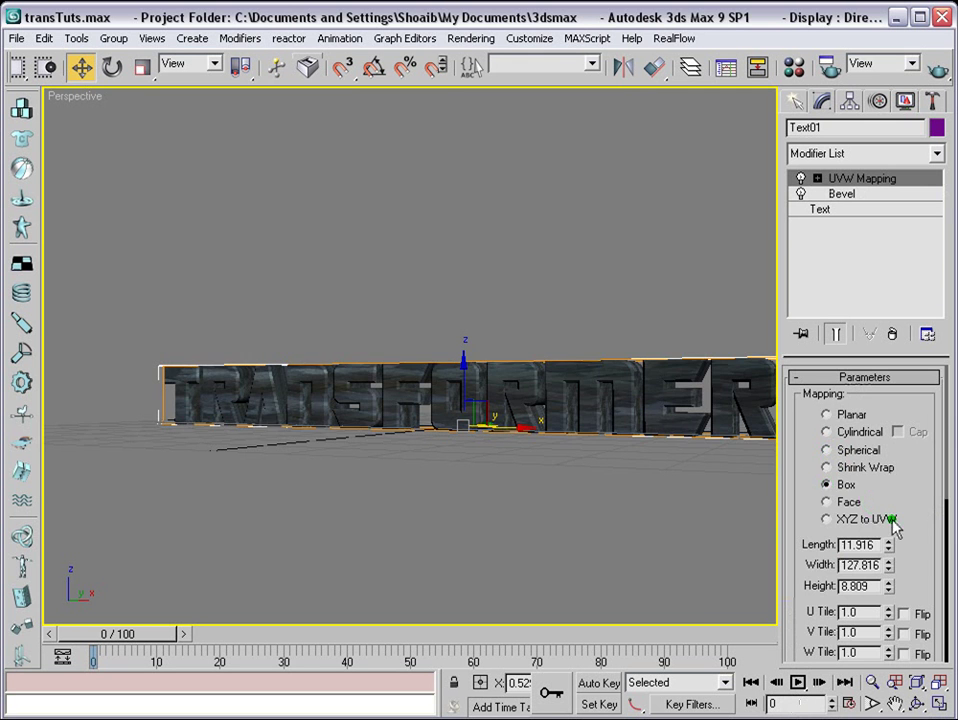
left_click_drag(895, 511, 895, 395)
scroll(485, 390, "up", 6)
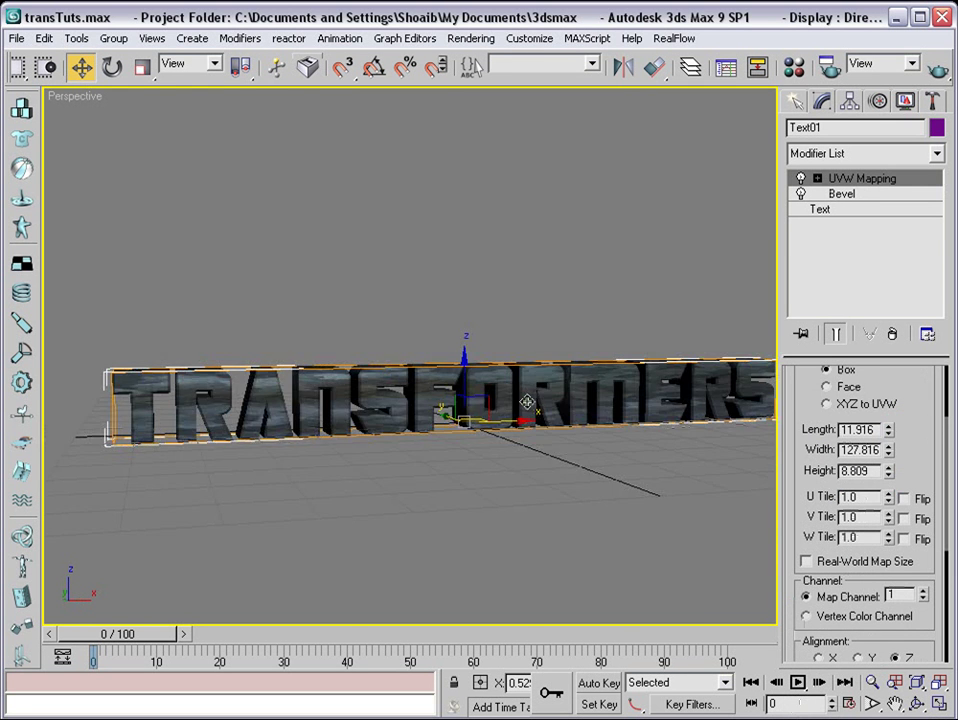
scroll(426, 402, "down", 5)
scroll(468, 416, "up", 3)
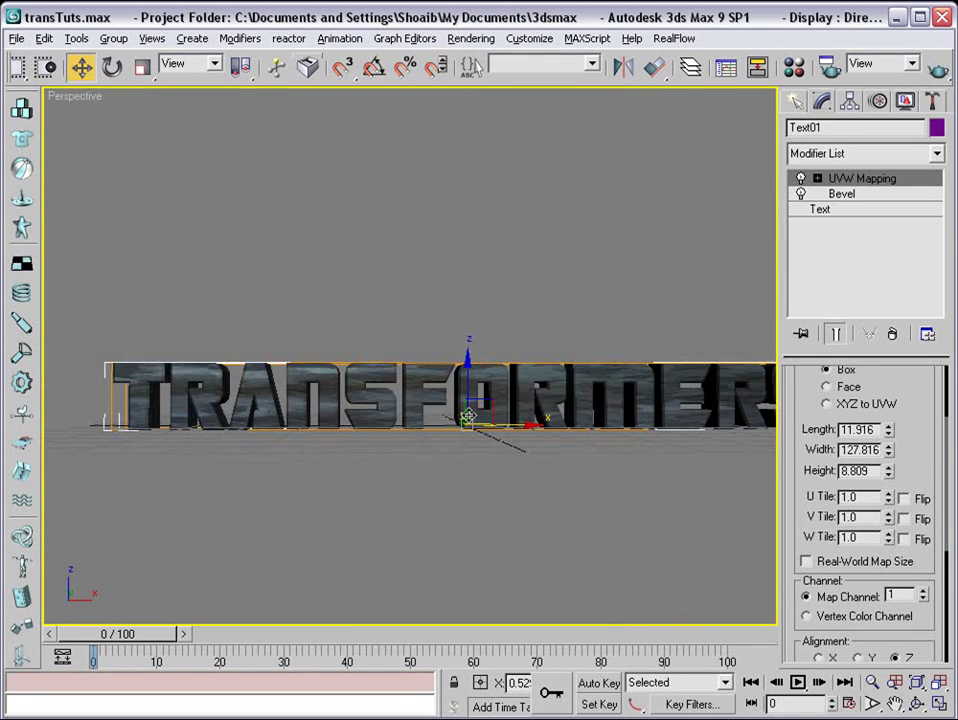
Apply Bitmap Fit to the title's UVW mapping using GALVPLAT.JPG from the Metal maps folder
left_click_drag(899, 461, 928, 310)
left_click(822, 563)
left_click(818, 562)
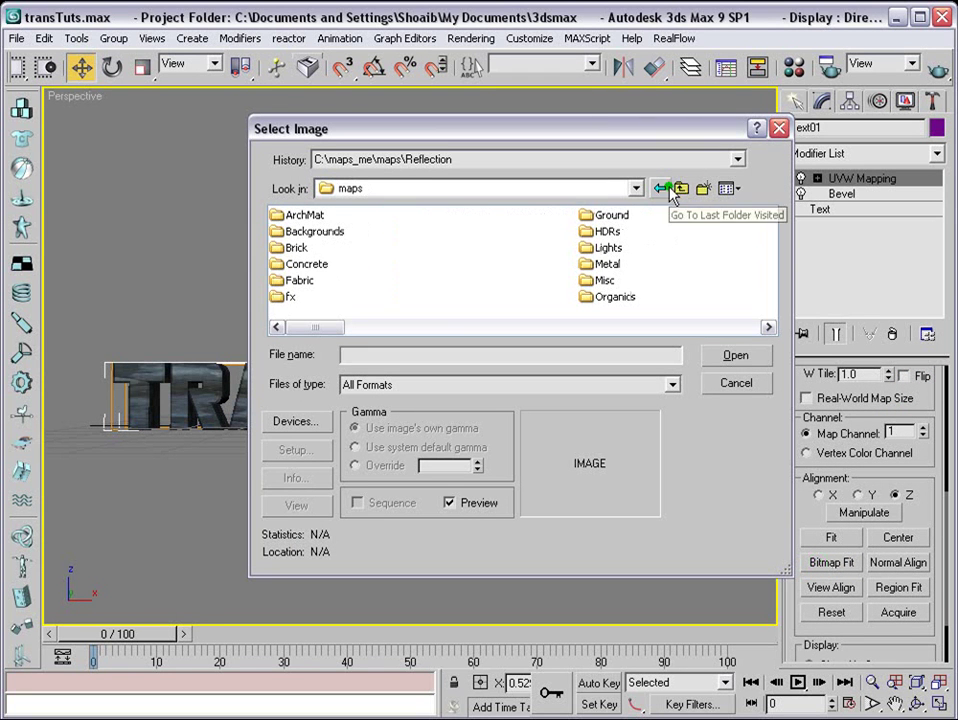
double_click(605, 263)
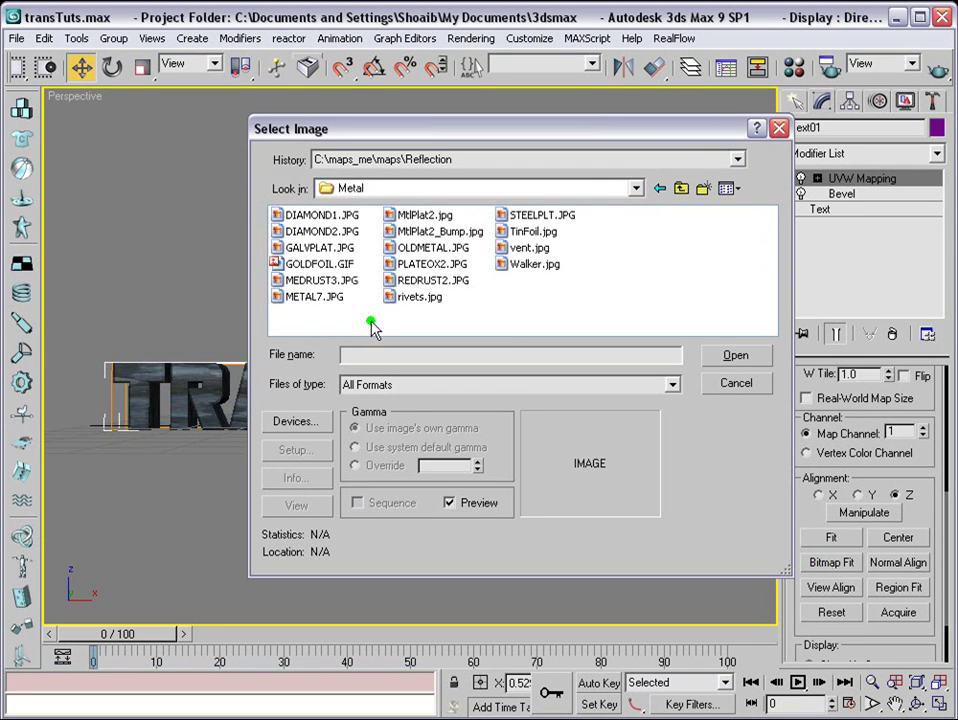
left_click(308, 248)
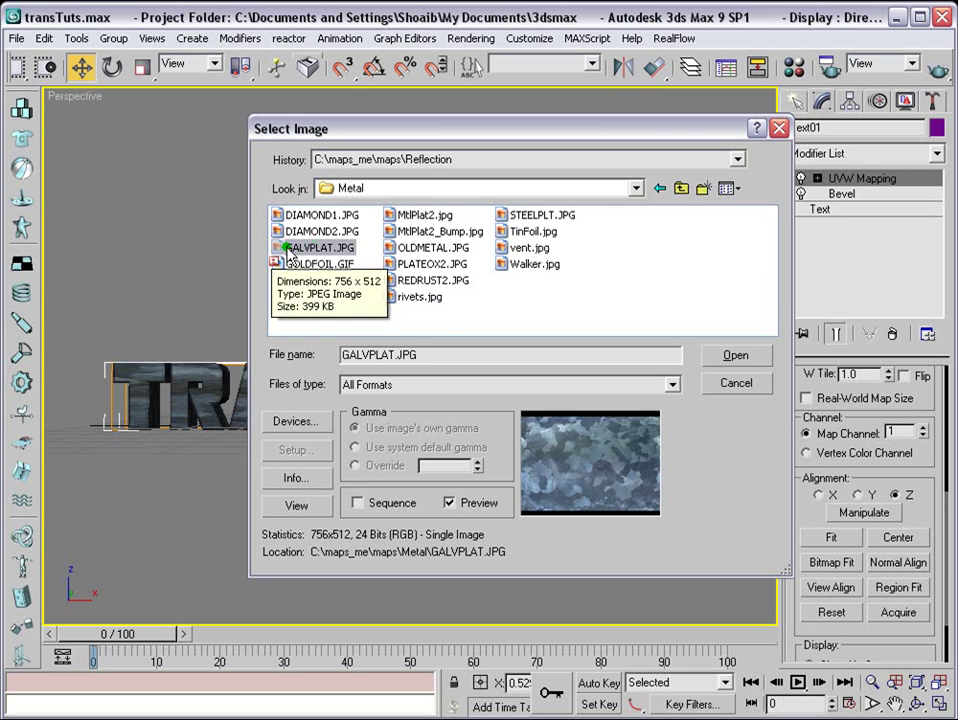
left_click(727, 360)
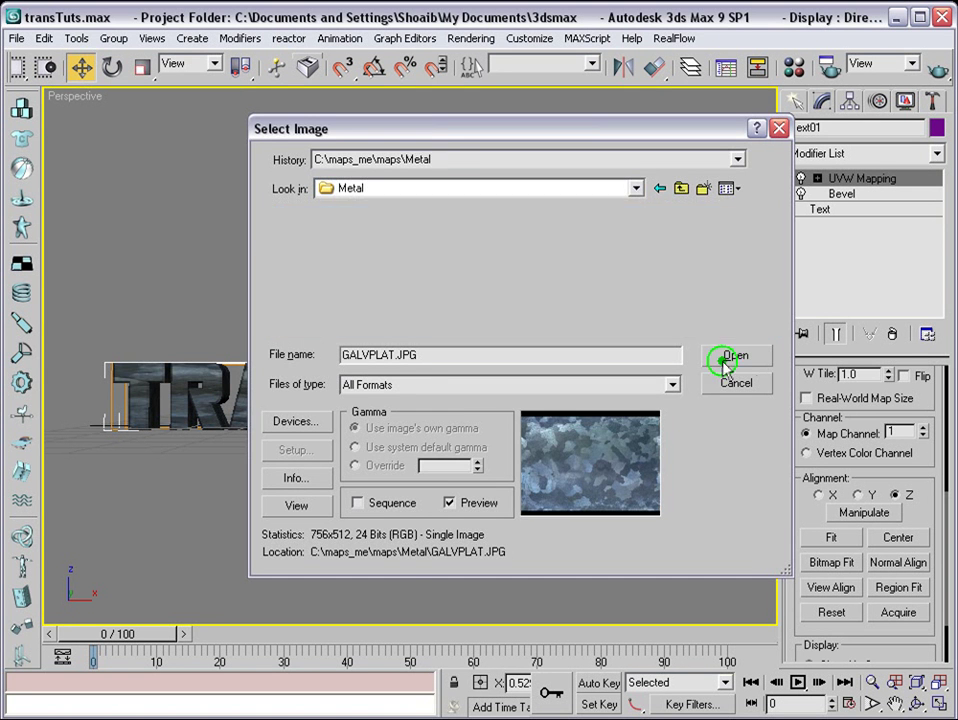
middle_click_drag(602, 408, 557, 424)
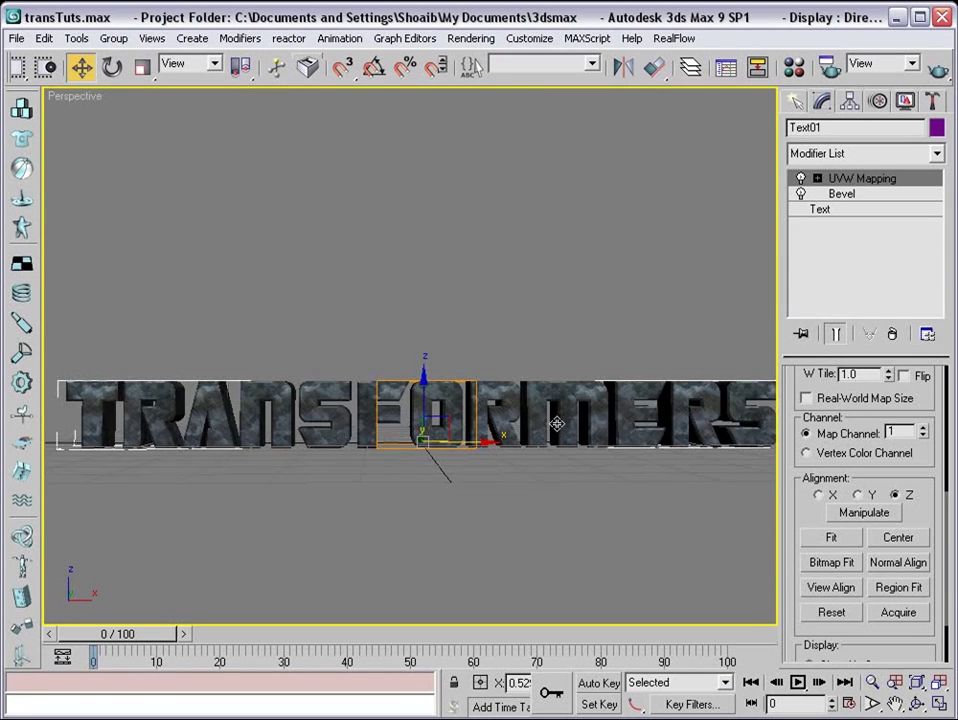
scroll(557, 423, "down", 3)
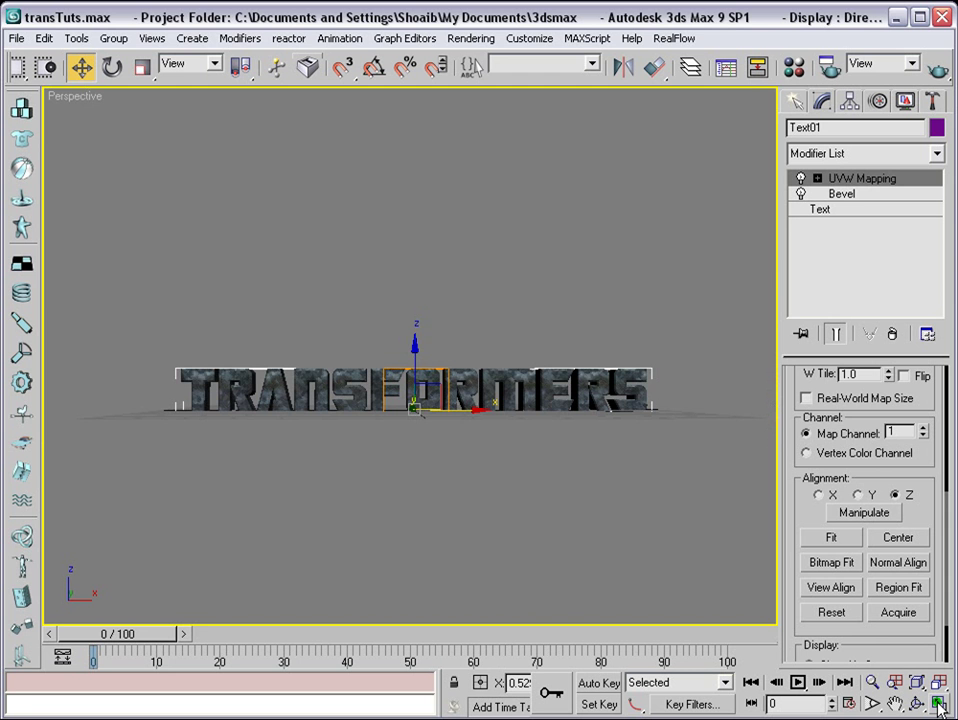
Restore the four-view layout and place a Free camera at the centre of the title in the Front view
left_click(940, 706)
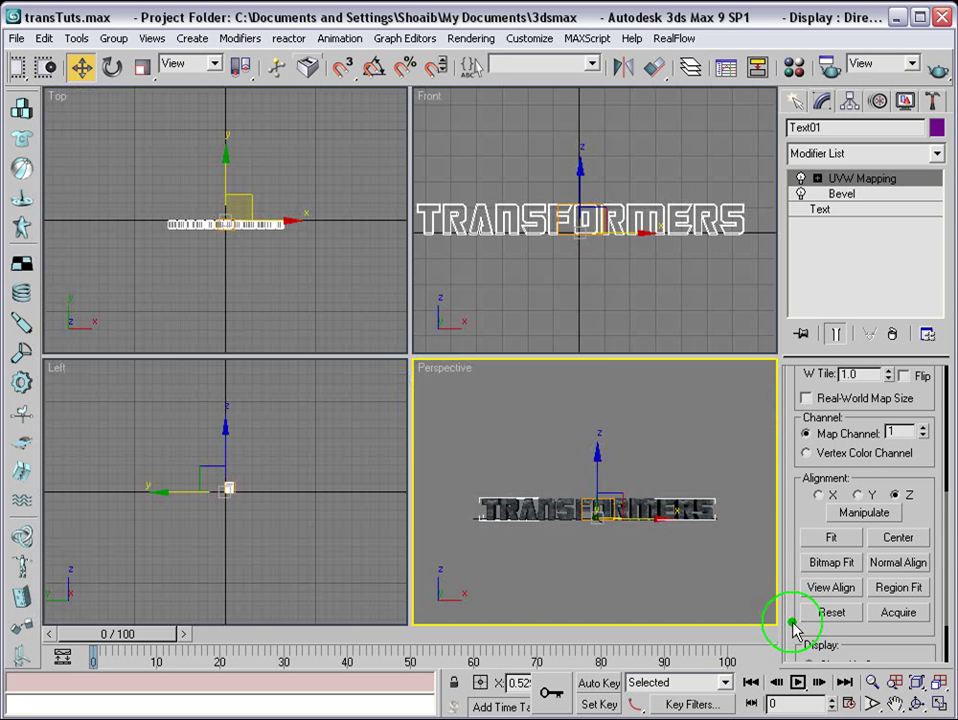
right_click(588, 279)
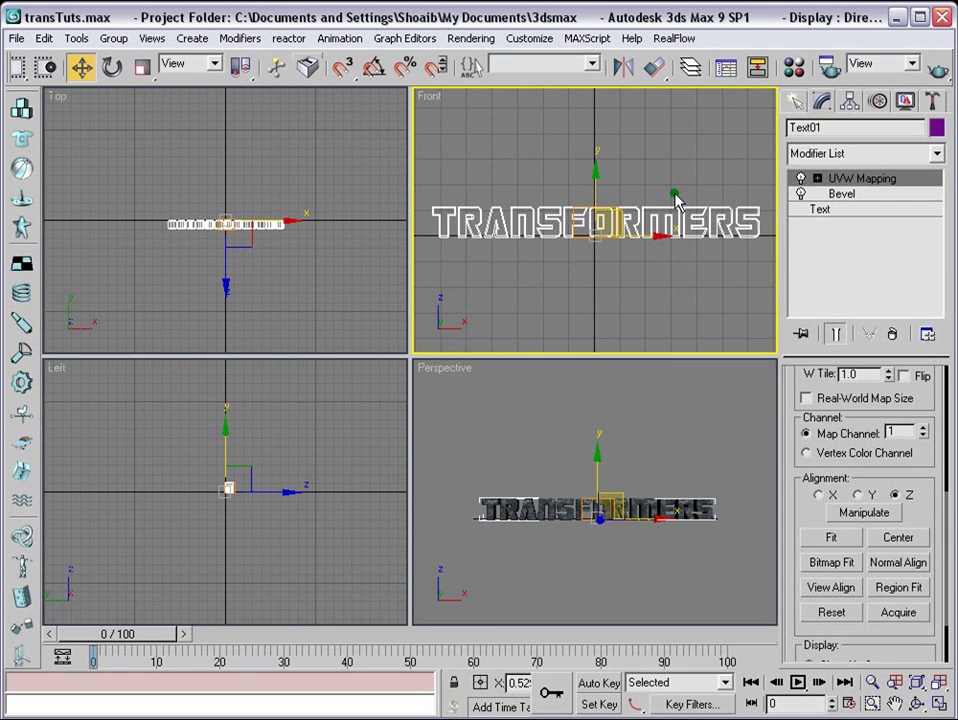
scroll(676, 197, "down", 3)
left_click(795, 101)
left_click(869, 132)
left_click(903, 224)
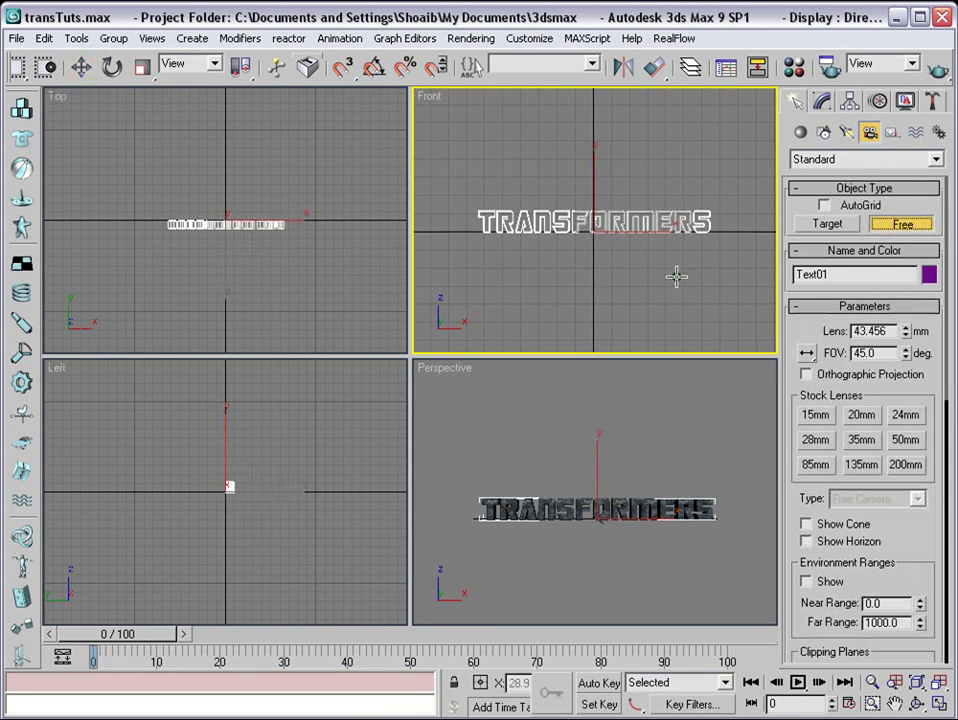
left_click(593, 224)
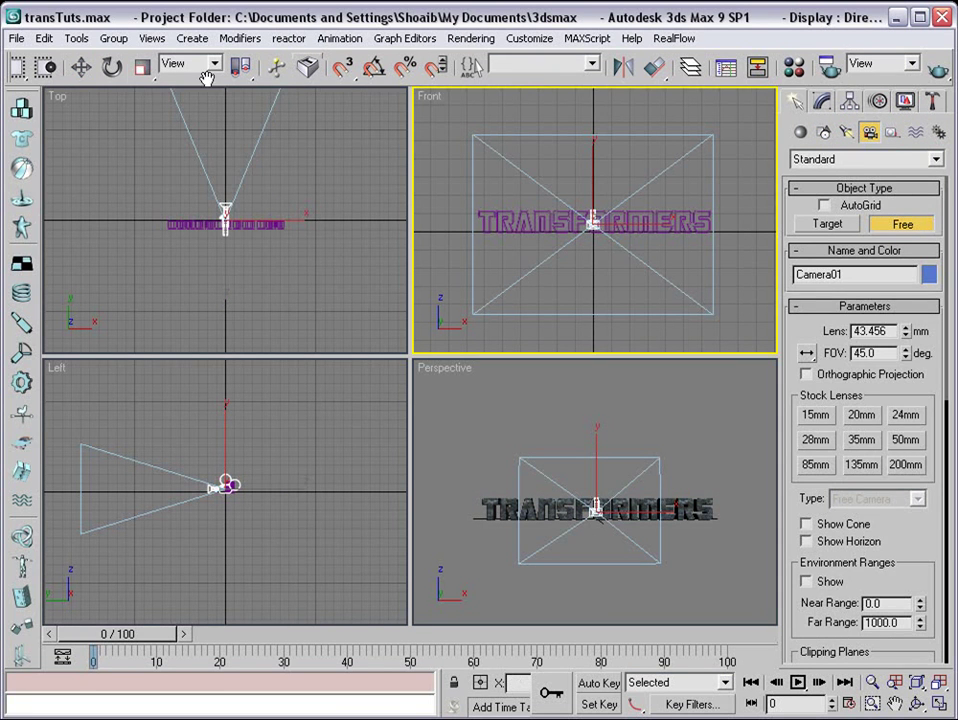
Move the camera back in the Top view until it stands well in front of the title
left_click(81, 66)
right_click(225, 141)
left_click_drag(226, 168, 225, 393)
middle_click_drag(259, 278, 261, 158)
scroll(251, 230, "down", 2)
left_click_drag(227, 236, 227, 244)
Show the camera's view in the Perspective viewport and fine-tune the camera's height and distance in the Left view
middle_click_drag(339, 471, 273, 478)
right_click(571, 433)
key("c")
right_click(301, 467)
left_click_drag(383, 462, 384, 470)
middle_click_drag(389, 489, 369, 481)
left_click_drag(396, 486, 378, 487)
right_click(678, 328)
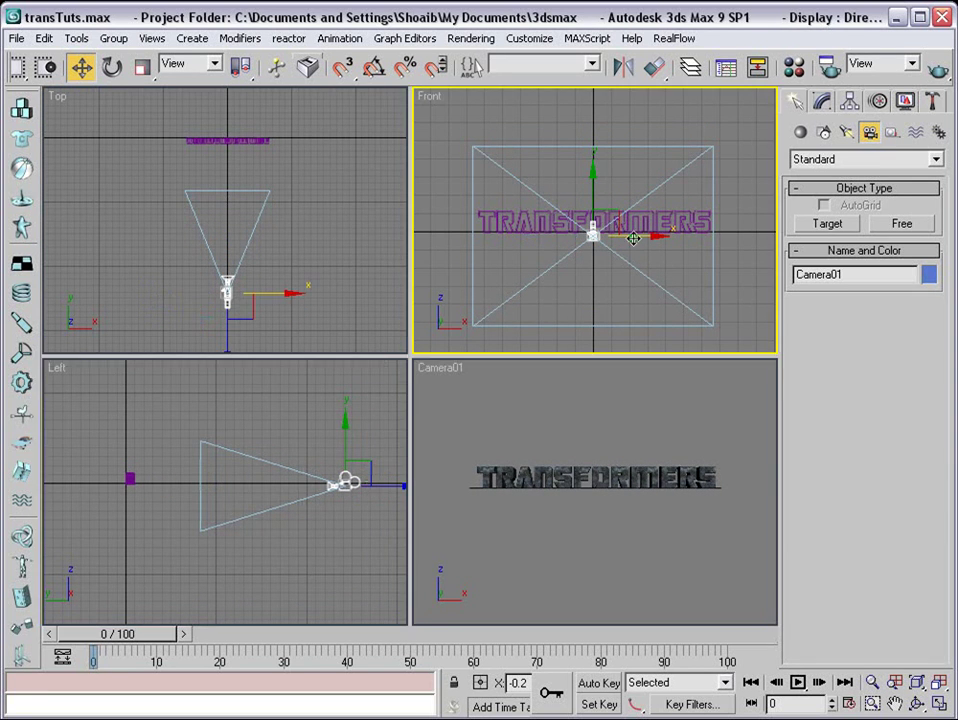
Create a Target Spot light in the Front view about 154 units above the title, aimed straight down at it
left_click(738, 160)
scroll(631, 229, "down", 3)
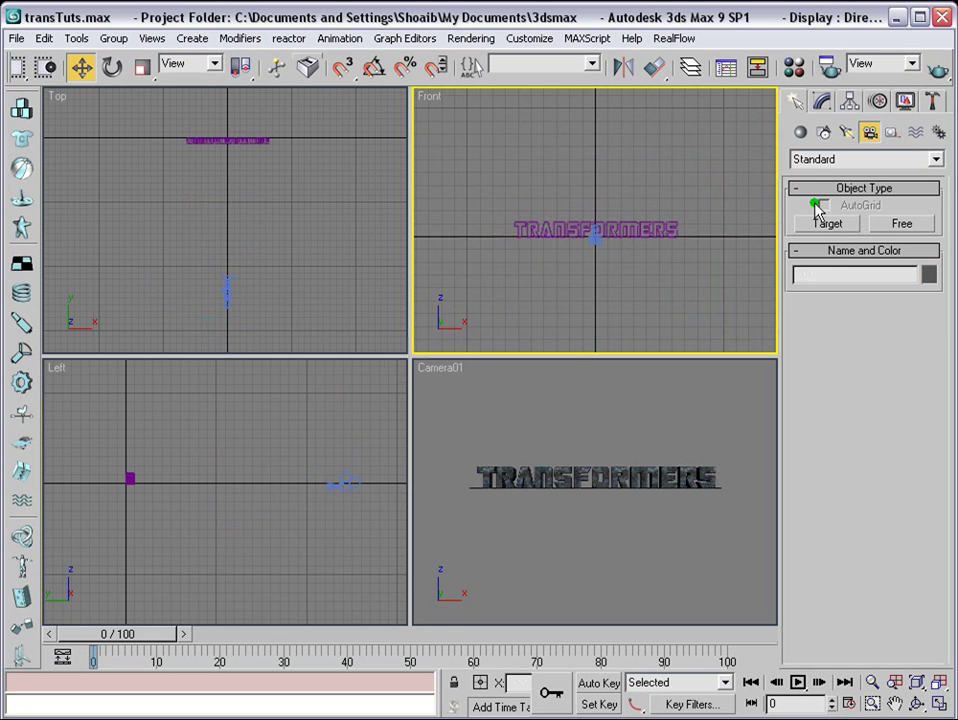
left_click(846, 133)
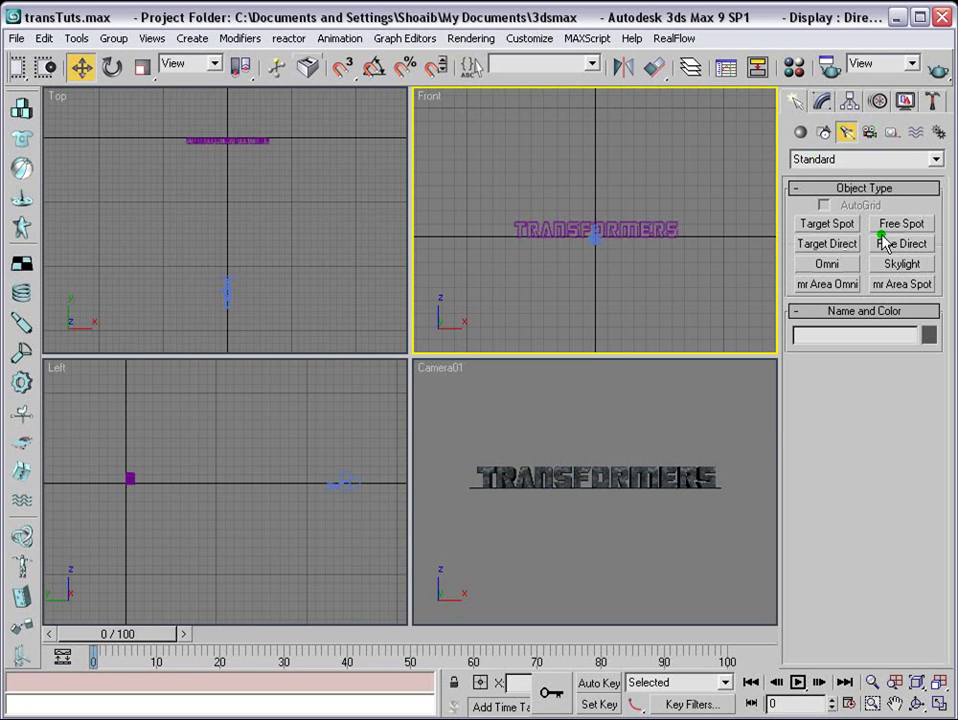
left_click(829, 226)
scroll(592, 265, "down", 2)
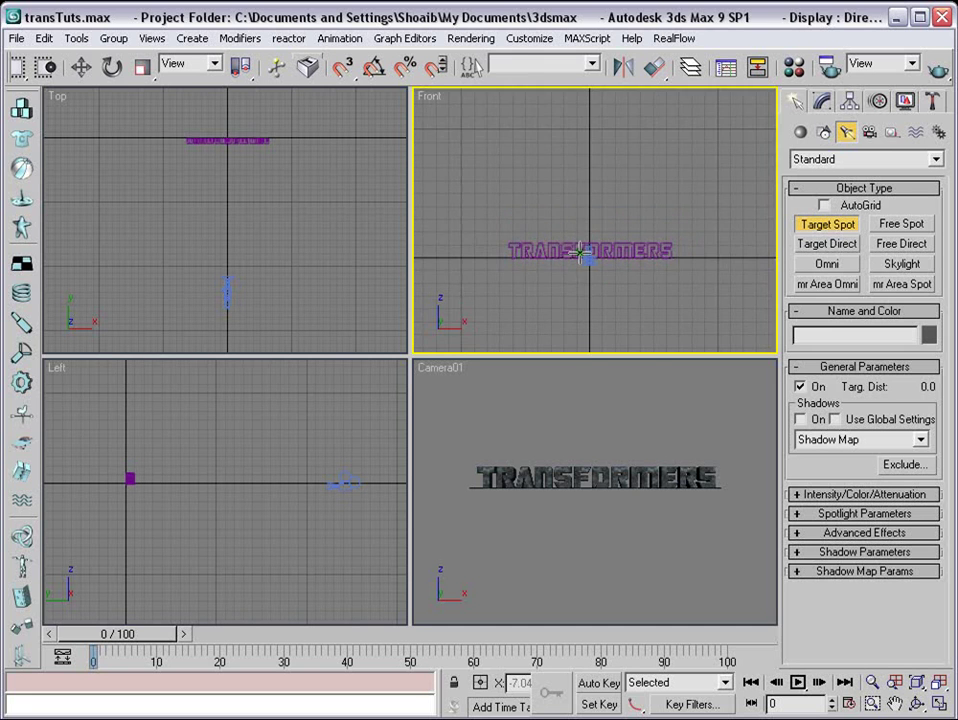
left_click_drag(591, 106, 591, 246)
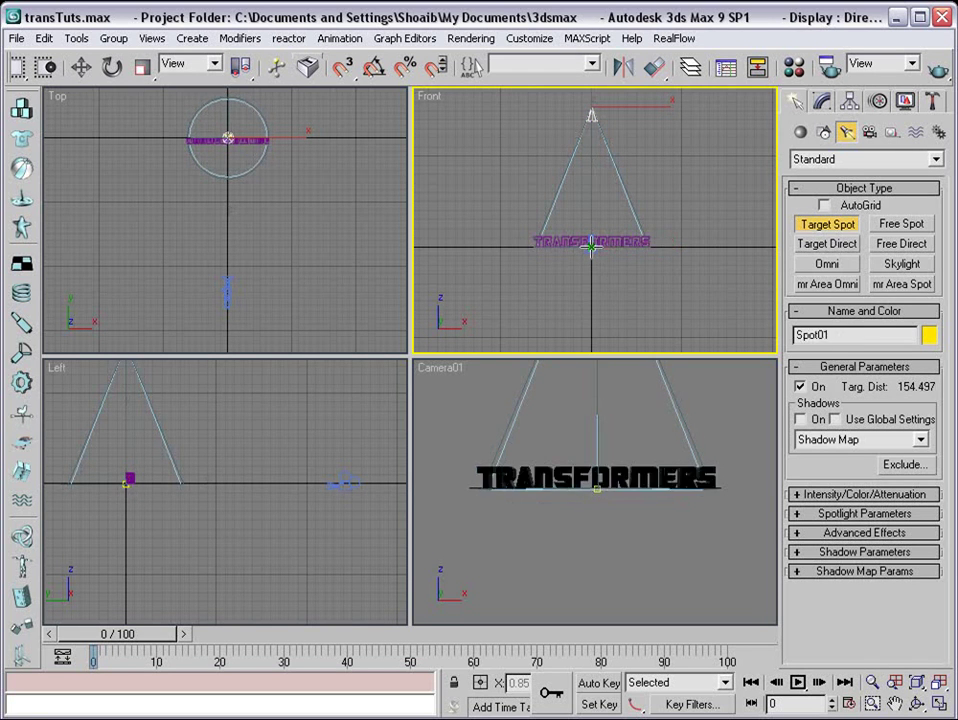
Raise the spotlight to about 239 units from its target so its cone covers the whole title
scroll(622, 280, "down", 3)
left_click(81, 66)
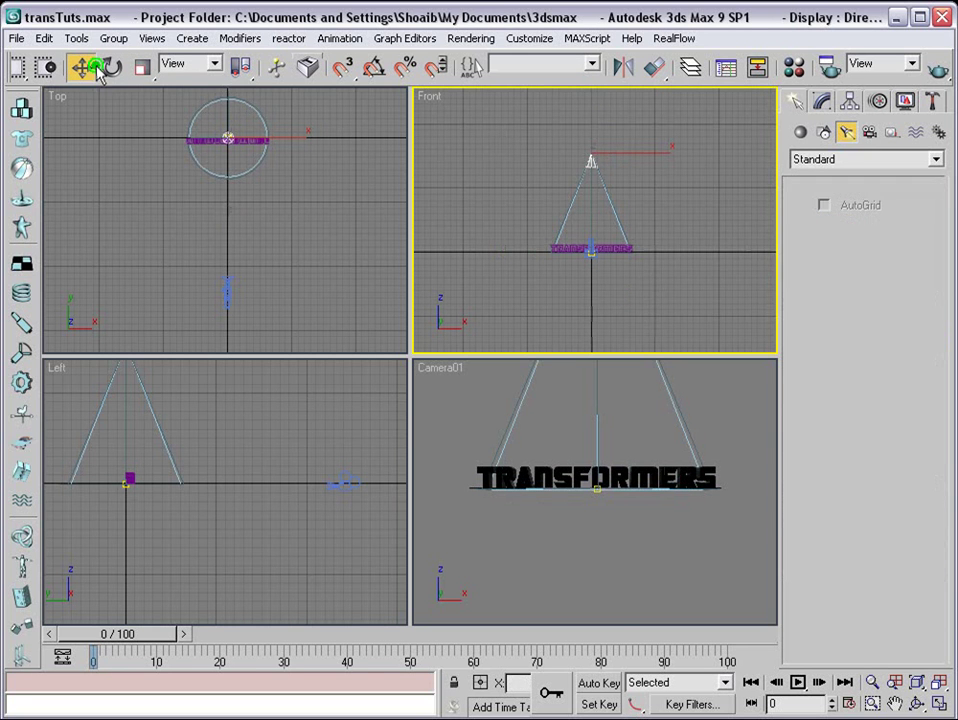
left_click_drag(605, 135, 596, 65)
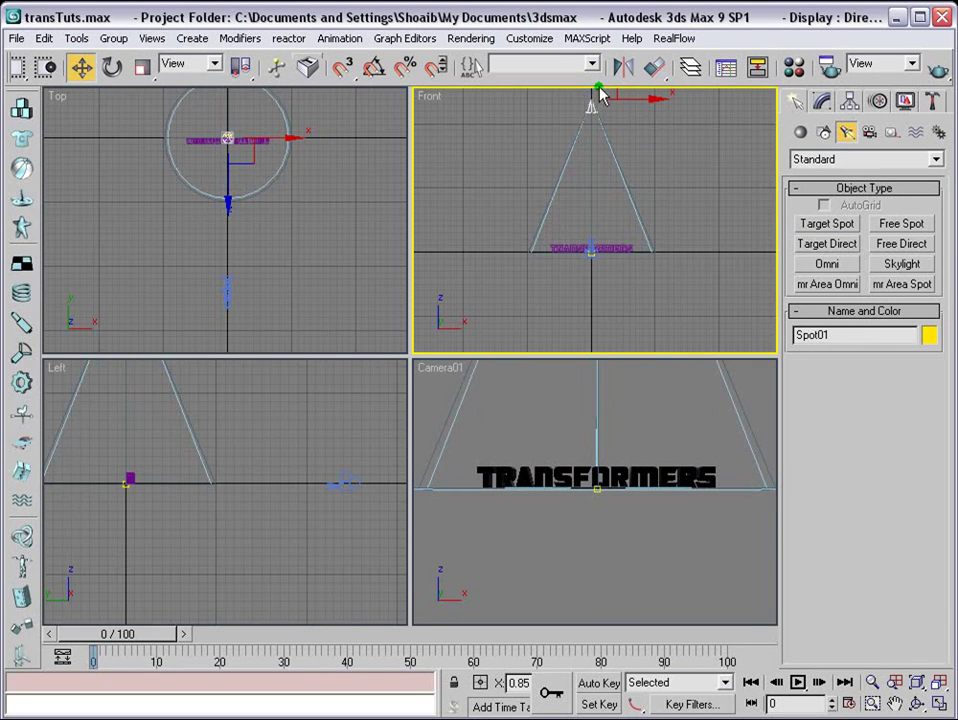
Turn on the spotlight's shadows and set its intensity multiplier to 2.0
left_click(822, 101)
left_click(801, 480)
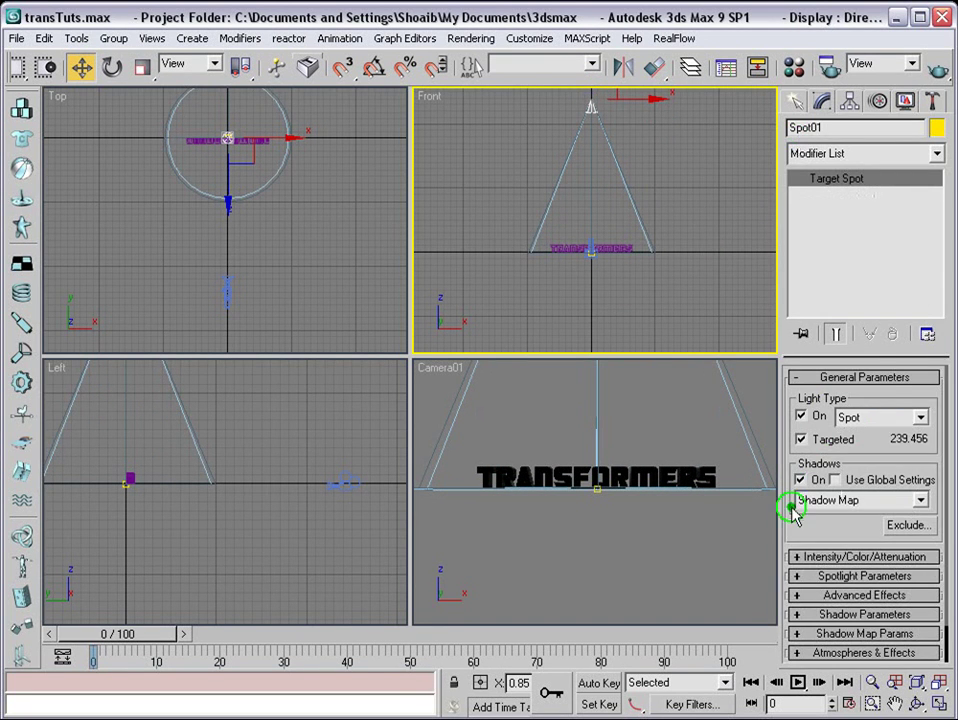
left_click(843, 556)
left_click_drag(871, 471, 780, 456)
type("2.0")
Render the Camera01 view to check the lighting, then close the rendered frame
right_click(772, 455)
left_click(940, 70)
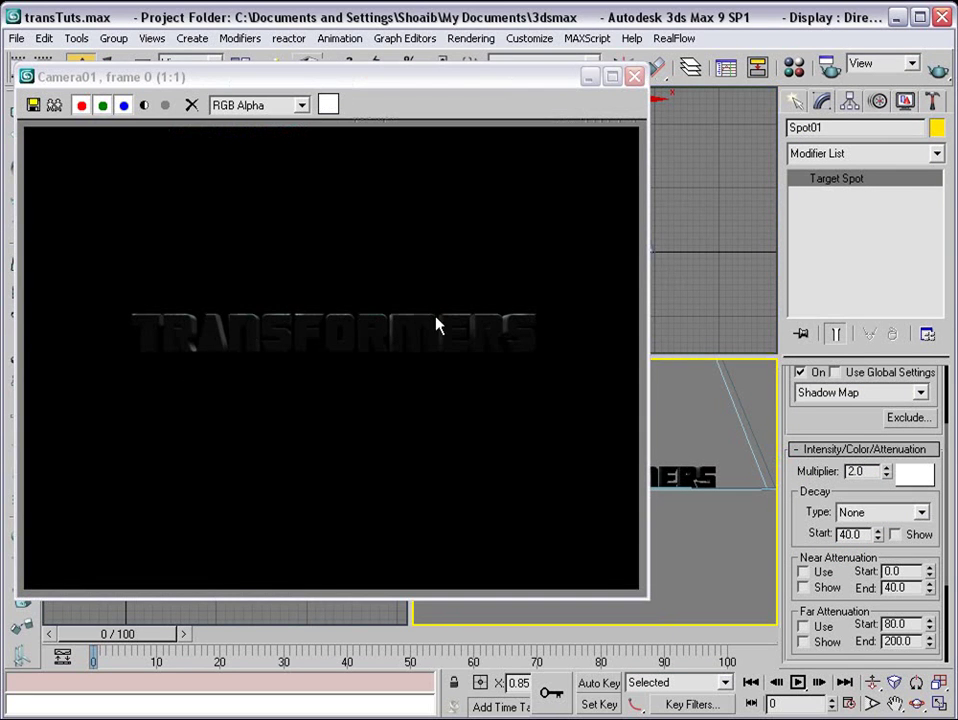
left_click(634, 76)
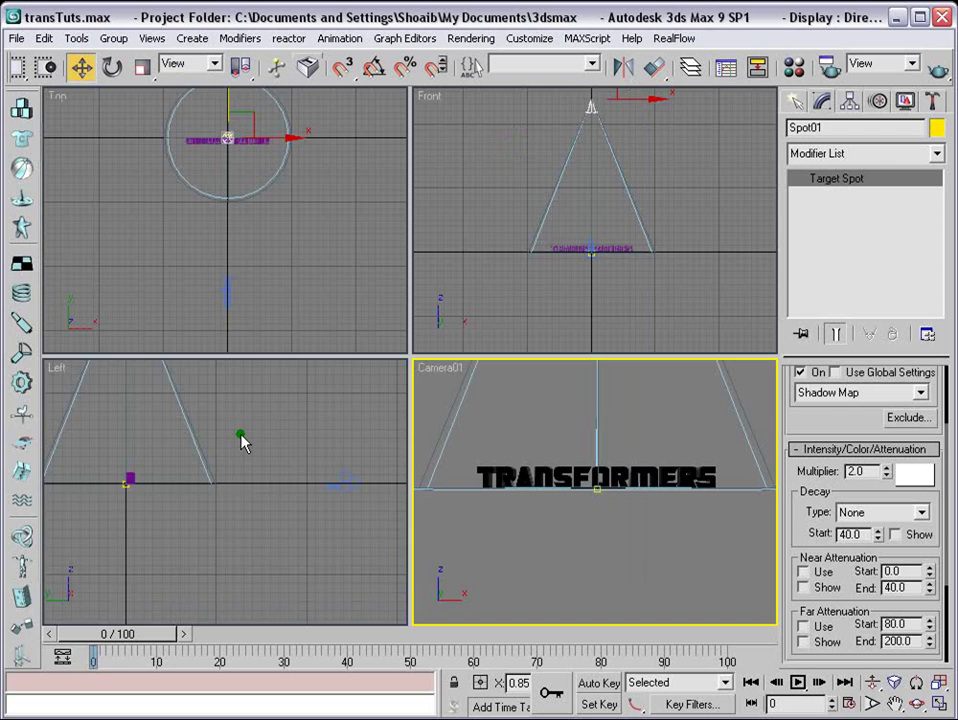
Select the spotlight together with its target and shift both slightly toward the camera in the Left view
right_click(242, 442)
right_click(283, 199)
scroll(263, 460, "up", 2)
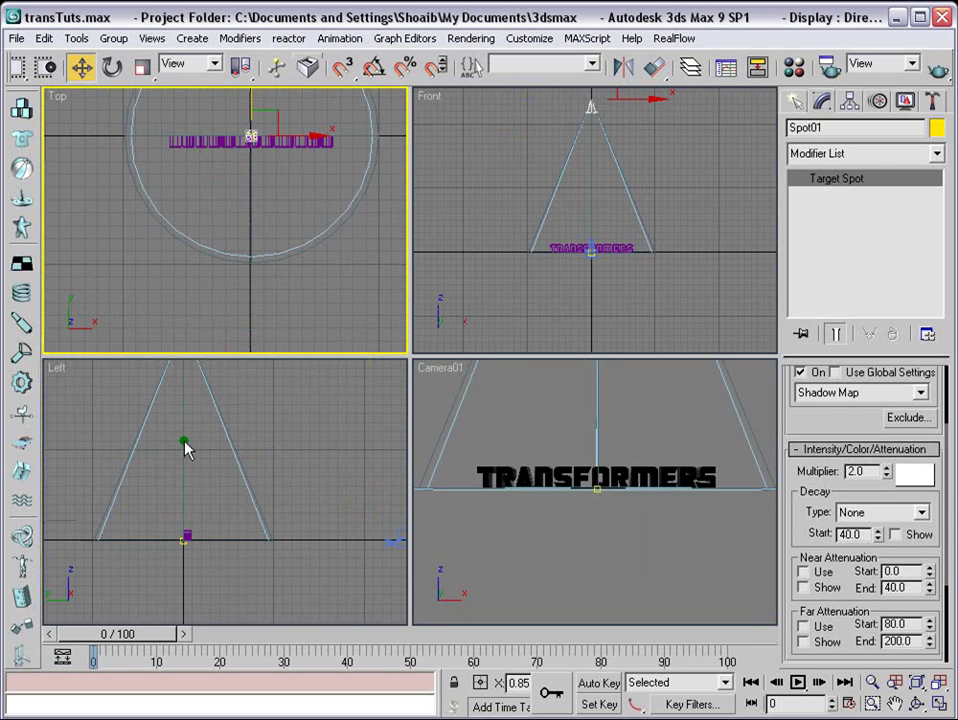
left_click(183, 443)
left_click(184, 447)
scroll(233, 456, "down", 1)
scroll(233, 463, "up", 5)
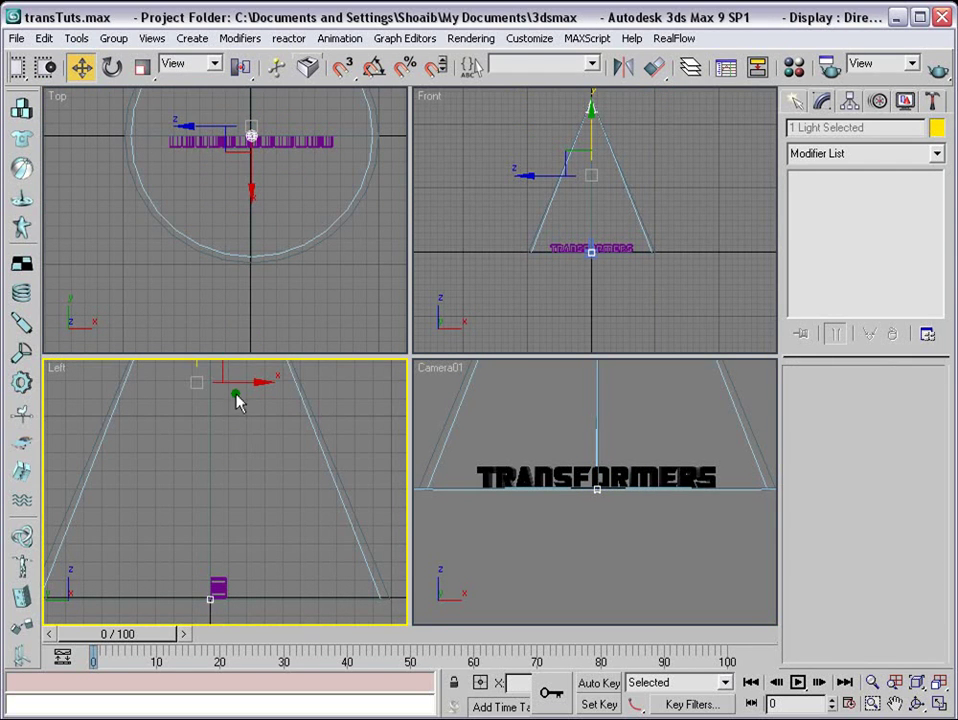
left_click(938, 704)
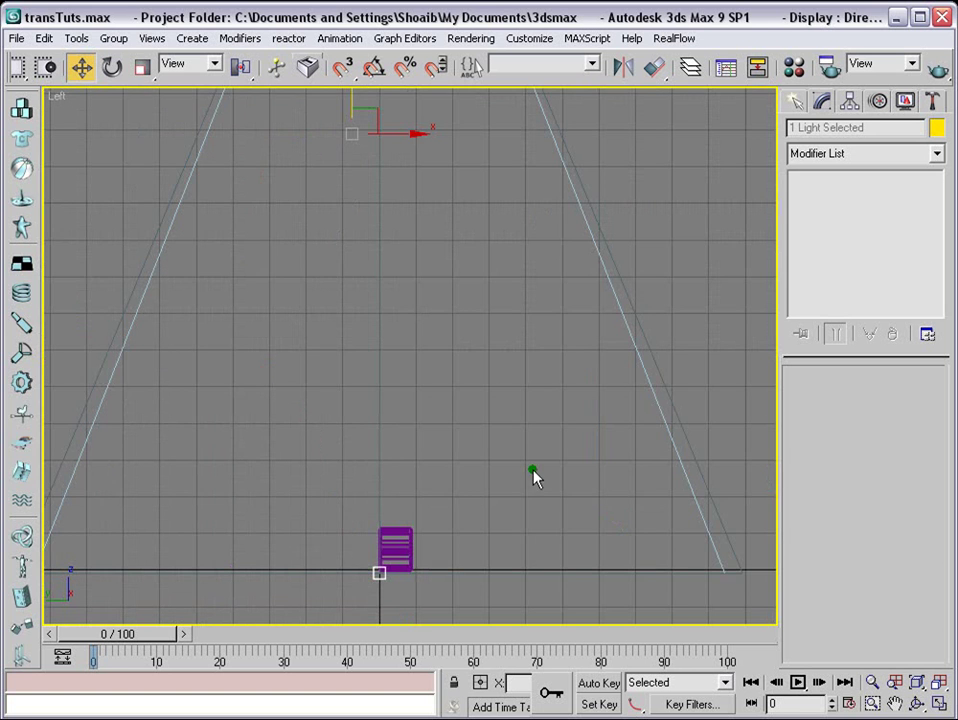
scroll(530, 452, "down", 4)
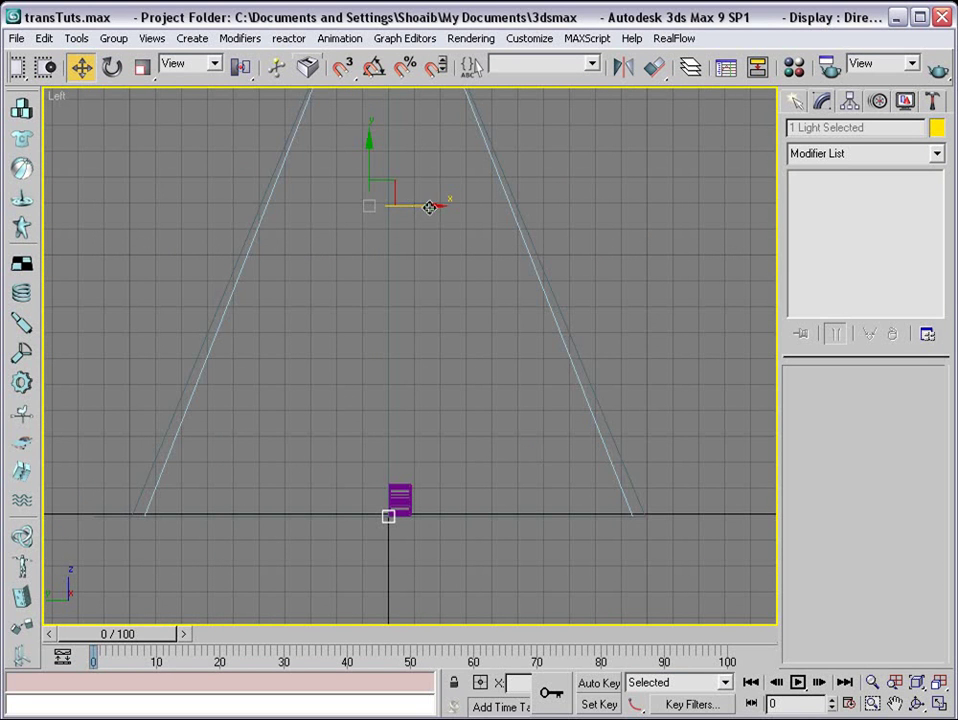
left_click_drag(429, 207, 450, 208)
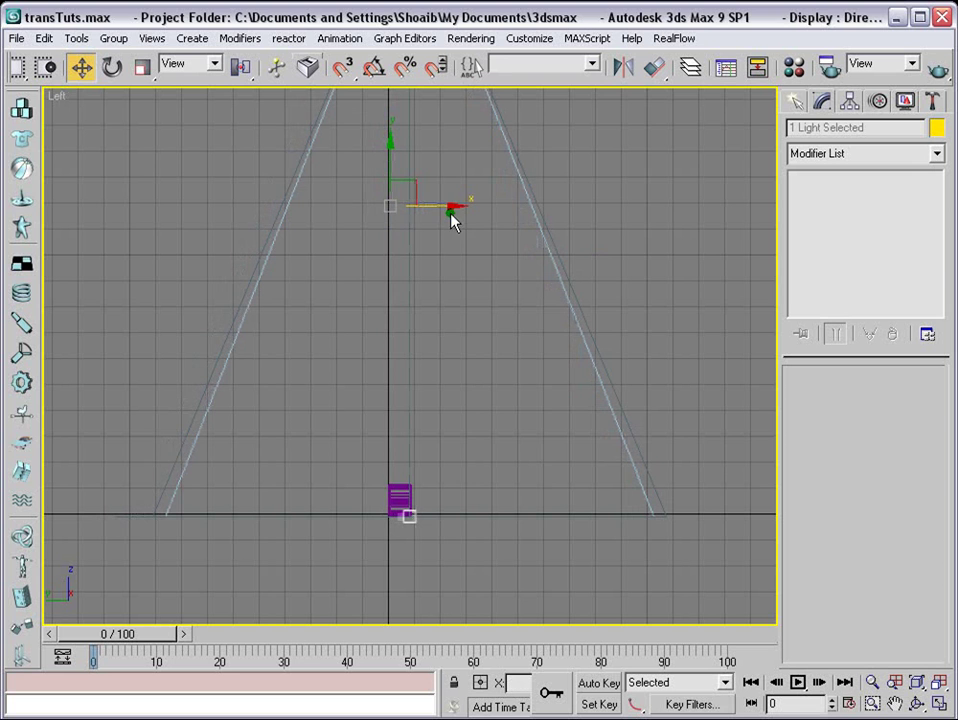
Return to the four-view layout and render the Camera01 view again to check the shifted light
left_click(938, 704)
right_click(681, 478)
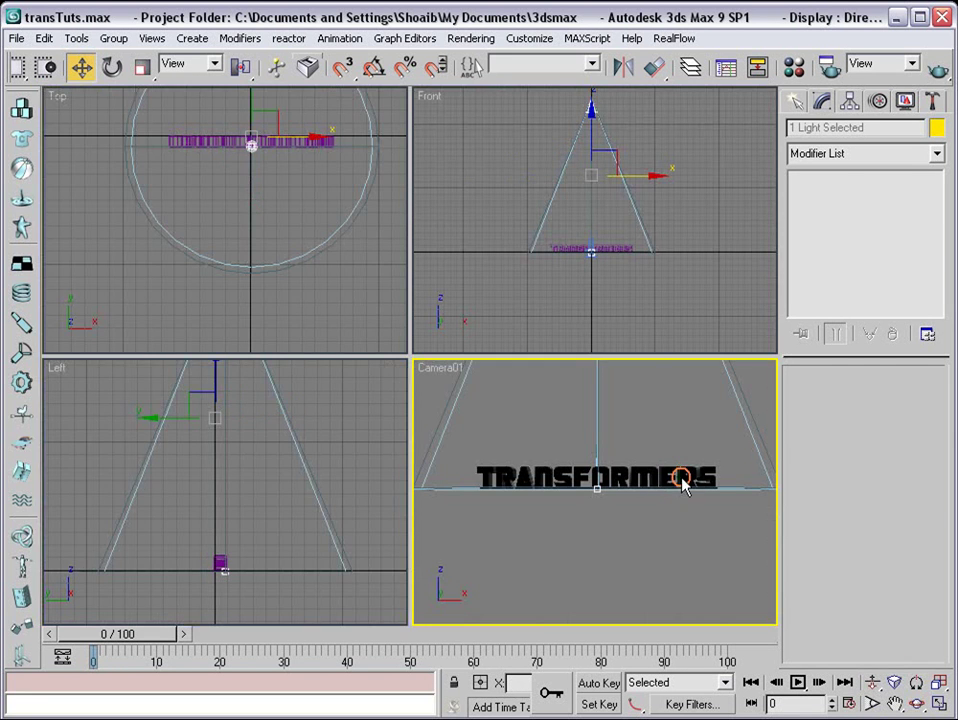
left_click(939, 71)
Create a second Target Spot in the Front view about 303 units below the title, aimed up at it
left_click(795, 101)
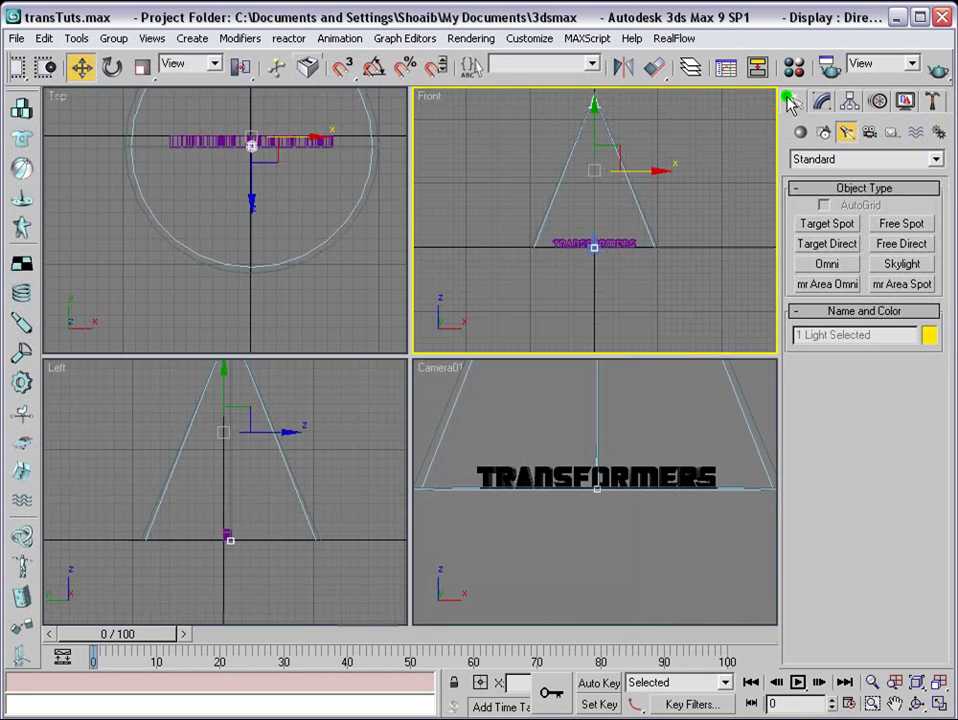
left_click(828, 224)
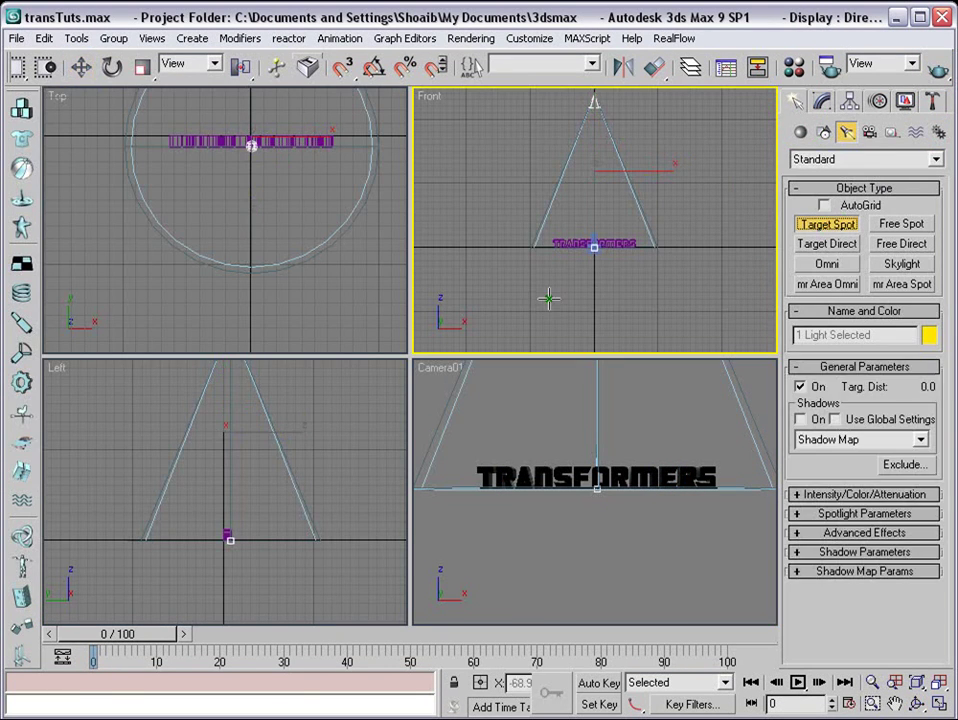
scroll(551, 285, "down", 3)
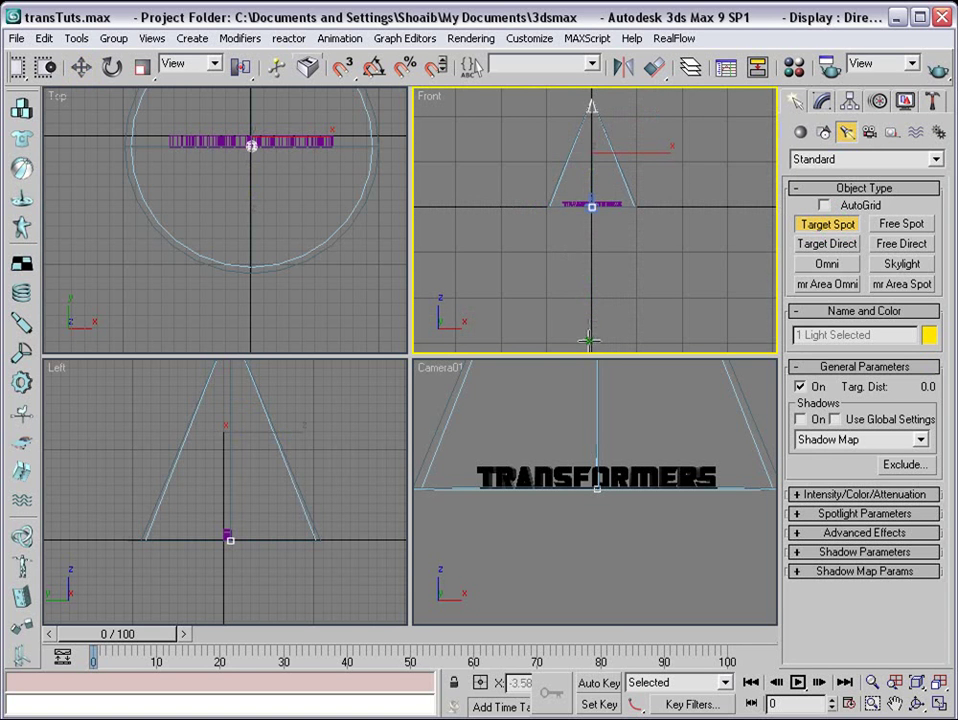
left_click_drag(591, 340, 591, 205)
Turn on shadows for the lower spotlight and set its intensity multiplier to 1.6
right_click(650, 389)
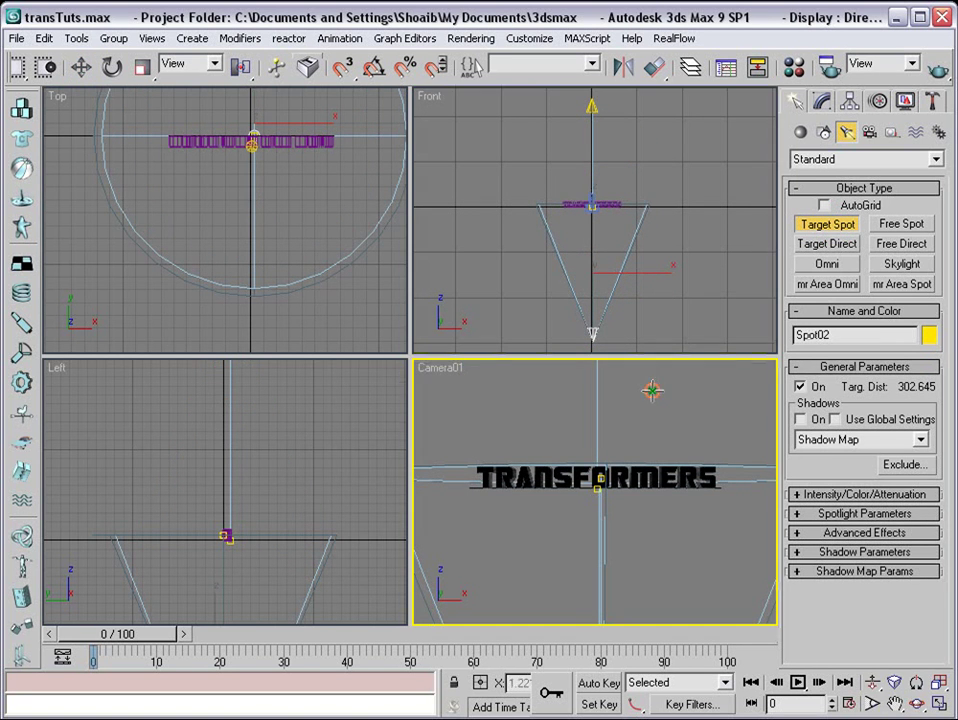
left_click(801, 422)
left_click(800, 494)
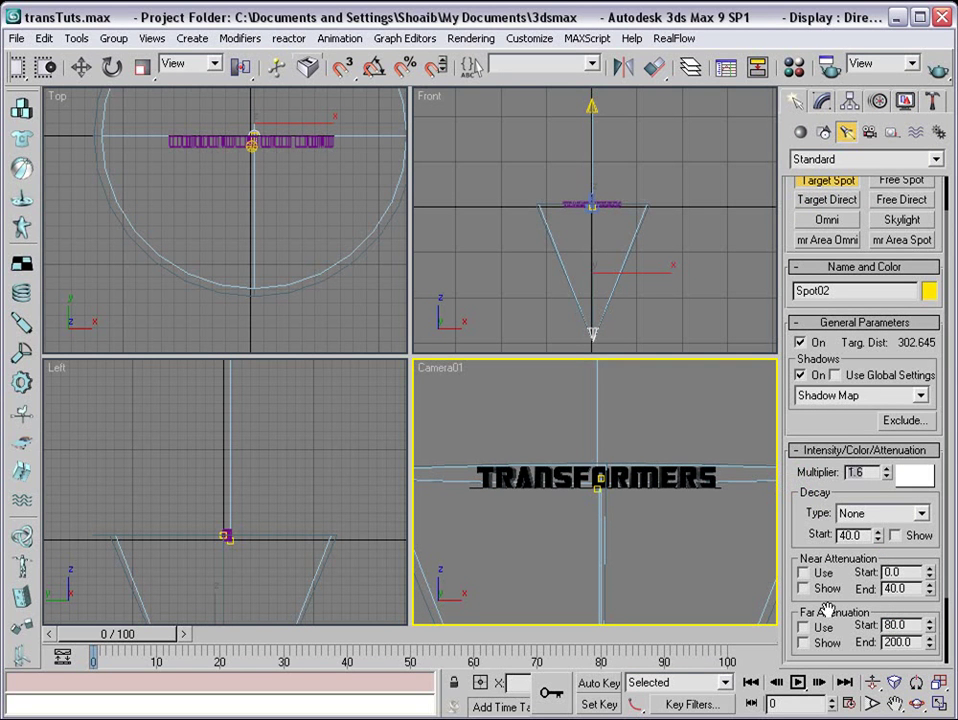
left_click_drag(843, 612, 876, 443)
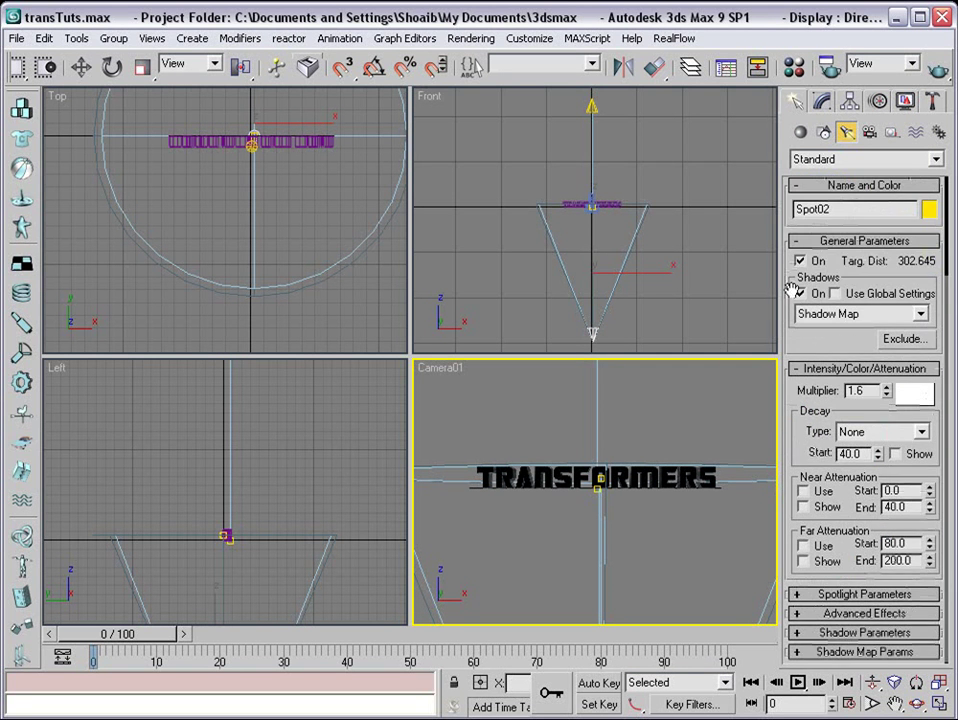
Render the Camera01 view to check the lower spotlight's effect on the title
right_click(706, 389)
left_click(938, 69)
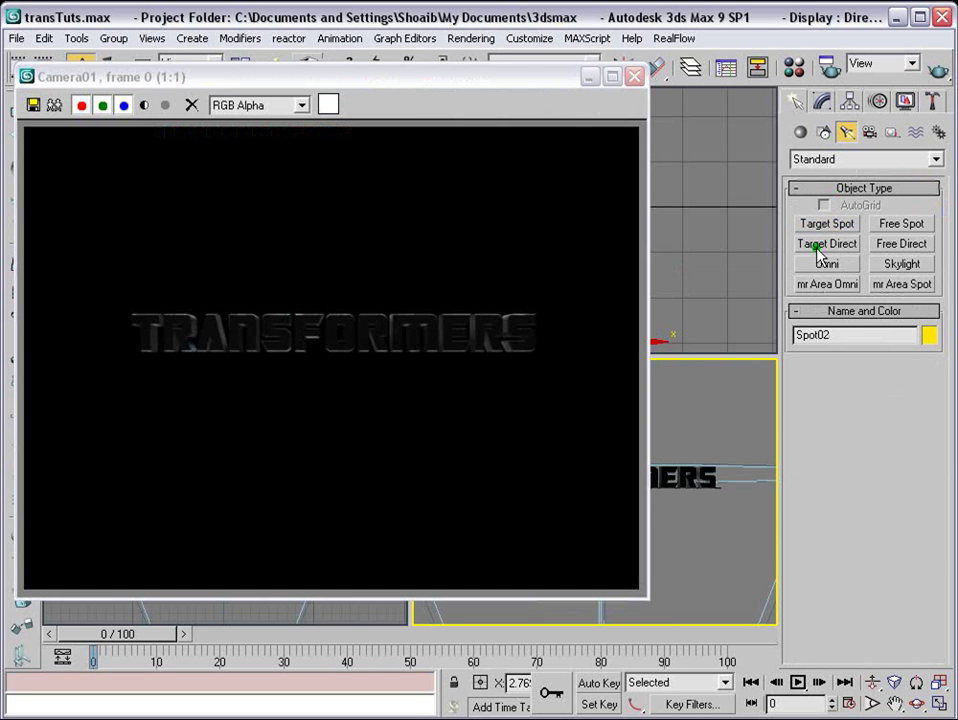
left_click(634, 77)
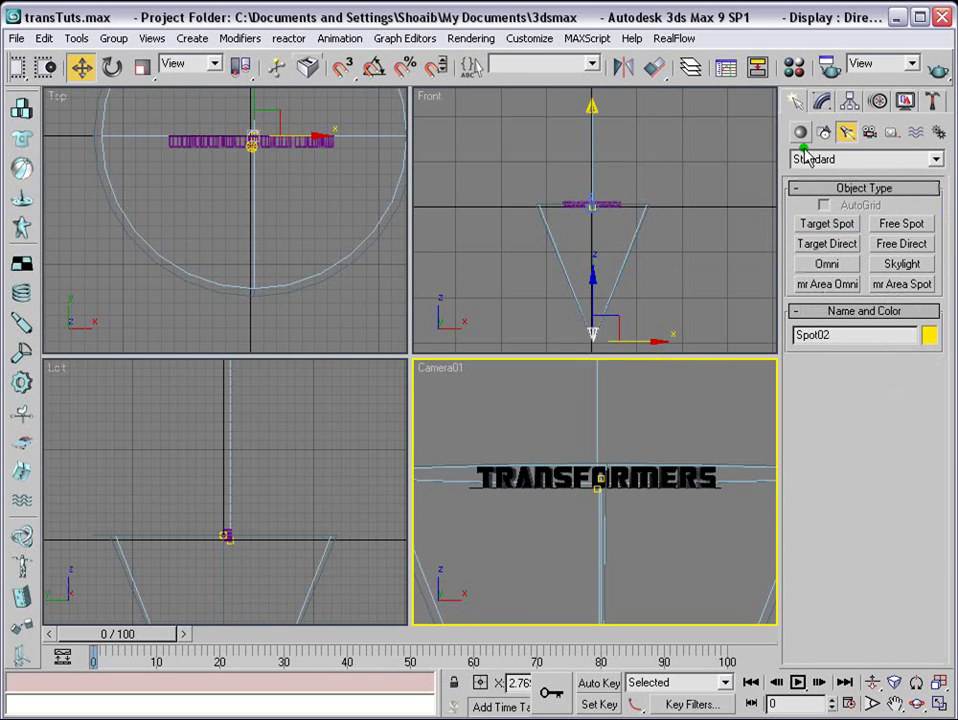
Create an Omni light at the middle of the title in the Front view
left_click(827, 263)
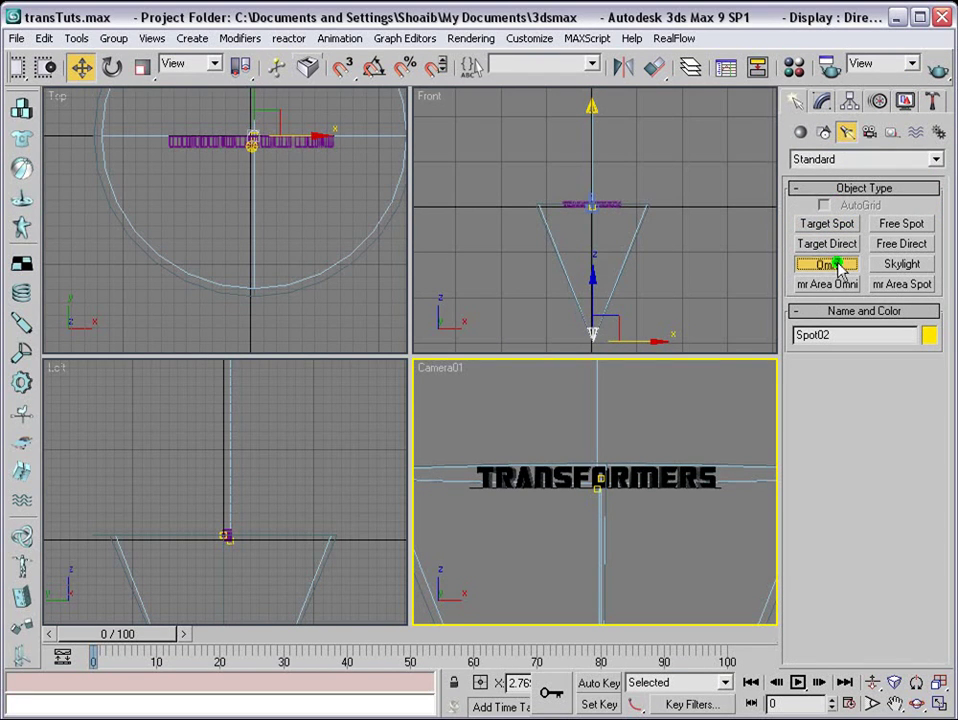
middle_click_drag(310, 186, 315, 207)
middle_click_drag(556, 228, 565, 240)
scroll(565, 236, "up", 5)
scroll(594, 221, "up", 4)
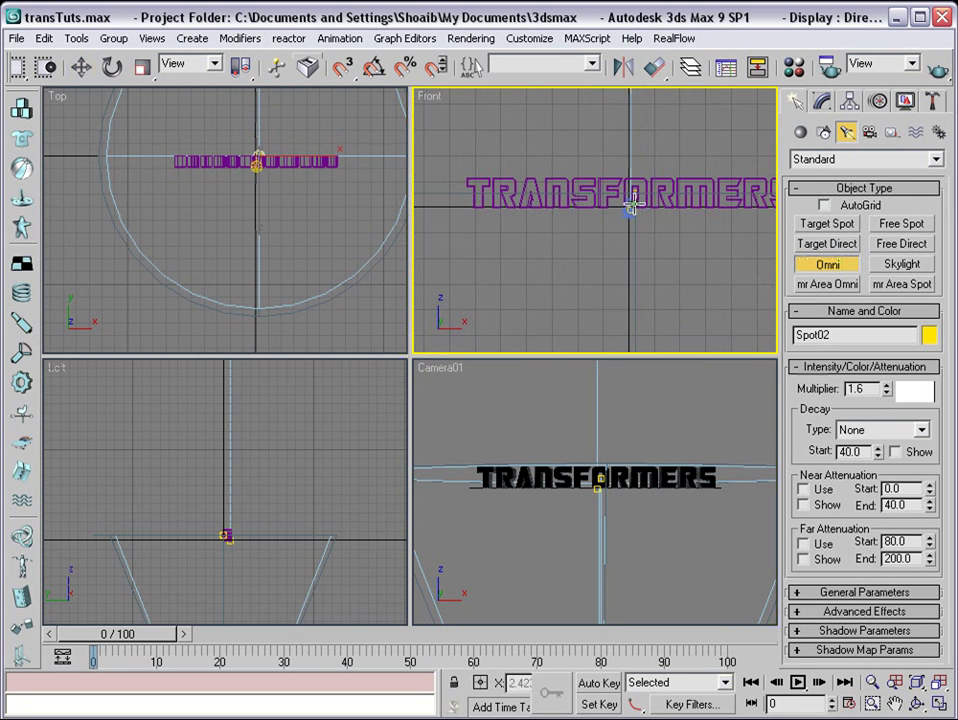
left_click(632, 196)
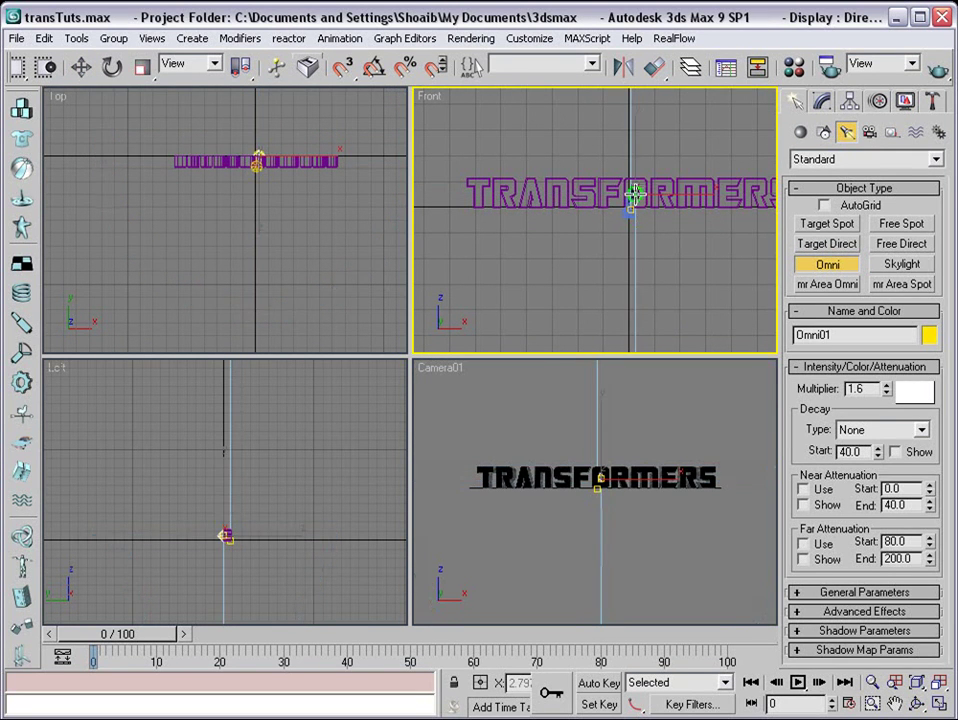
Move the omni light along Y in the Top view so it sits in front of the title, on the camera side
left_click(82, 66)
scroll(272, 192, "up", 5)
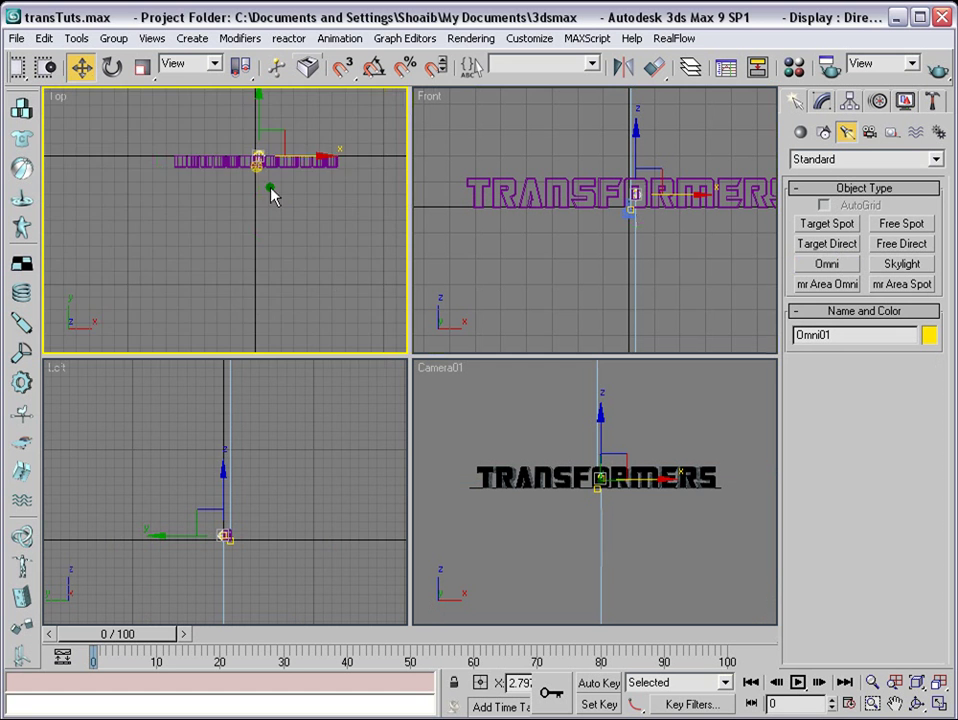
scroll(250, 190, "down", 3)
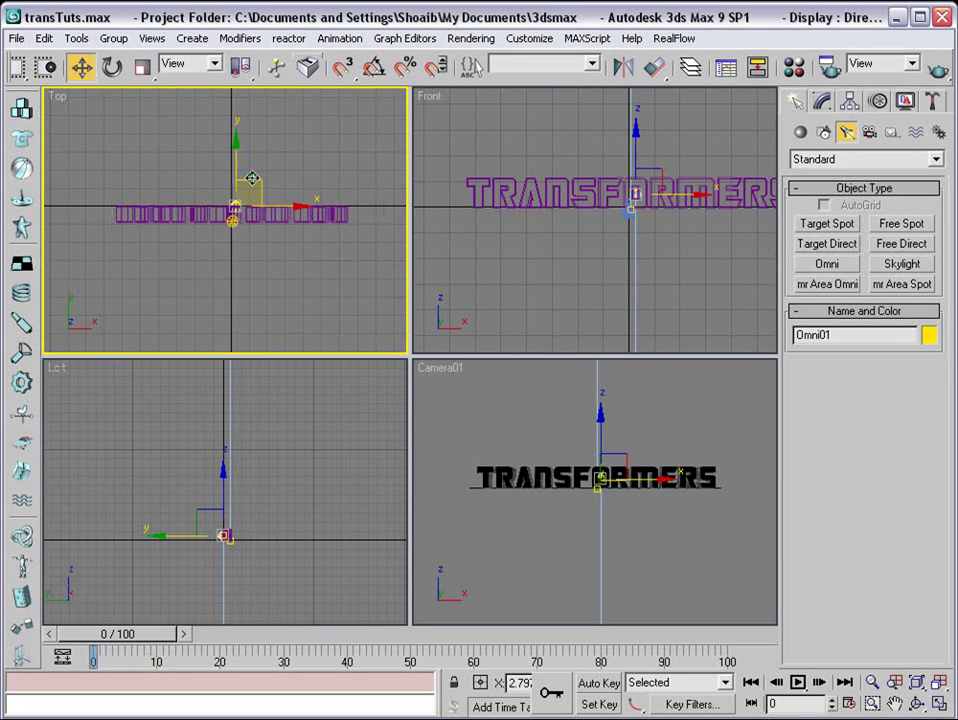
left_click_drag(236, 175, 219, 256)
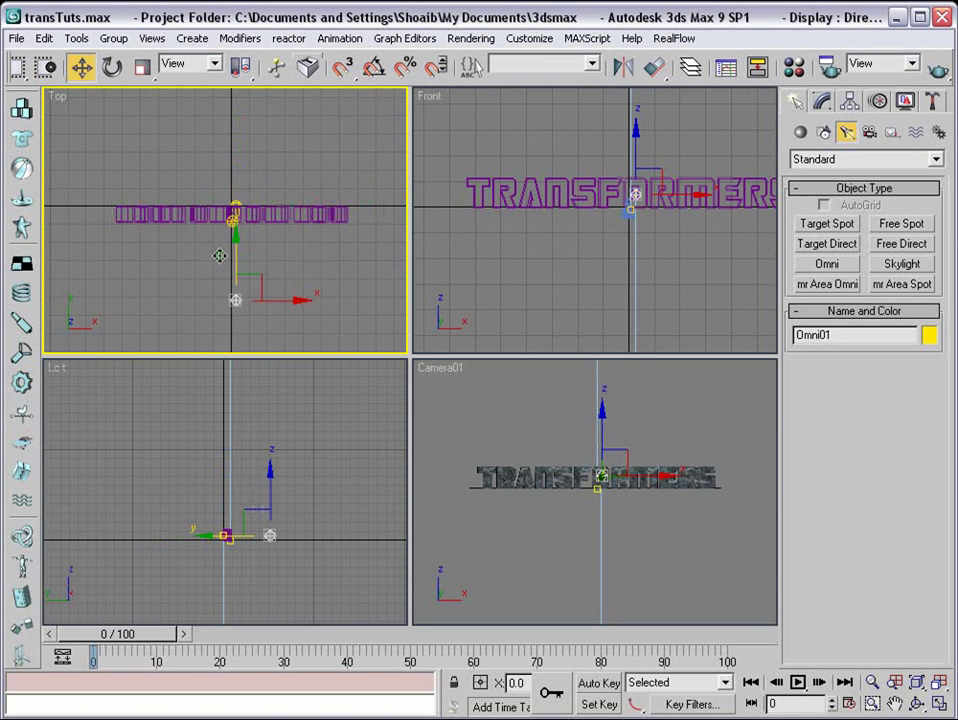
middle_click_drag(285, 272, 295, 198)
scroll(295, 192, "down", 2)
left_click_drag(240, 180, 241, 193)
left_click(589, 397)
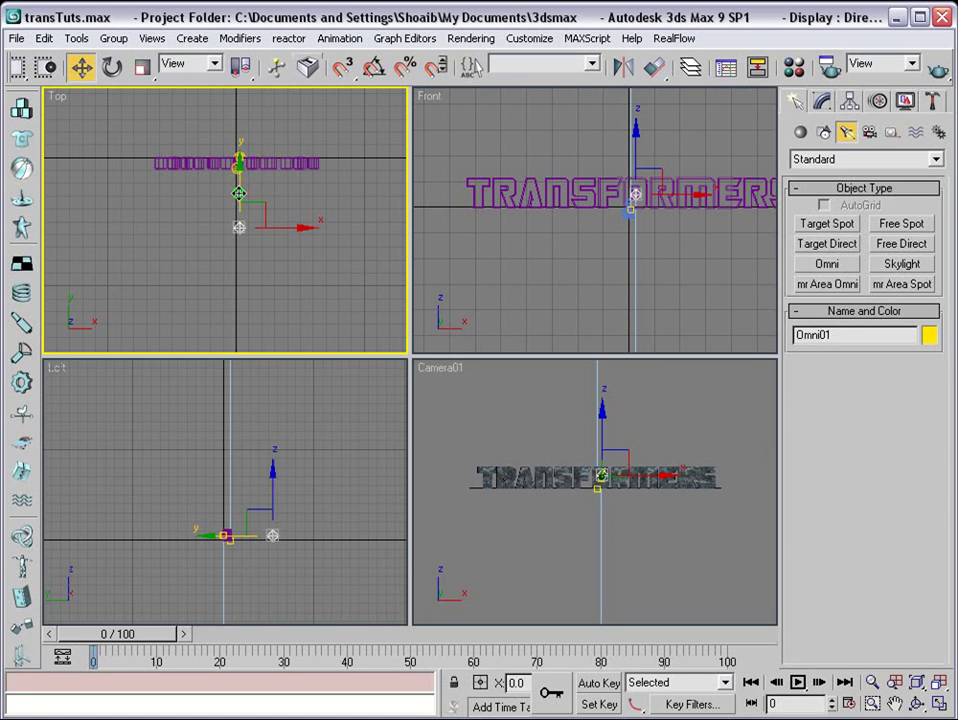
Set the omni light's intensity multiplier to 0.6 and render the Camera01 view
left_click(822, 101)
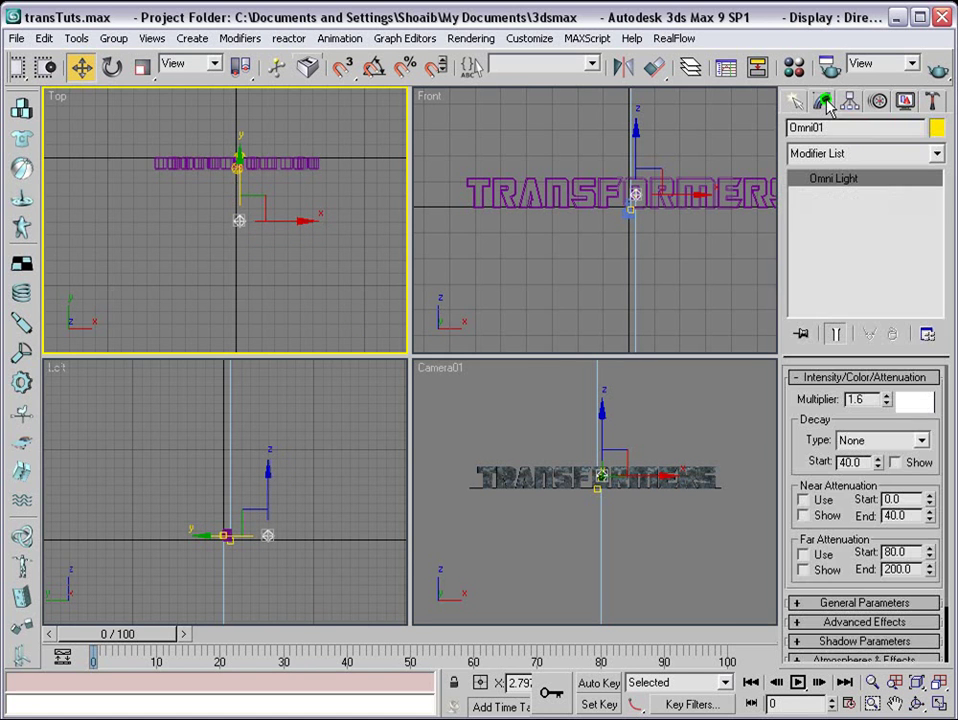
left_click(761, 392)
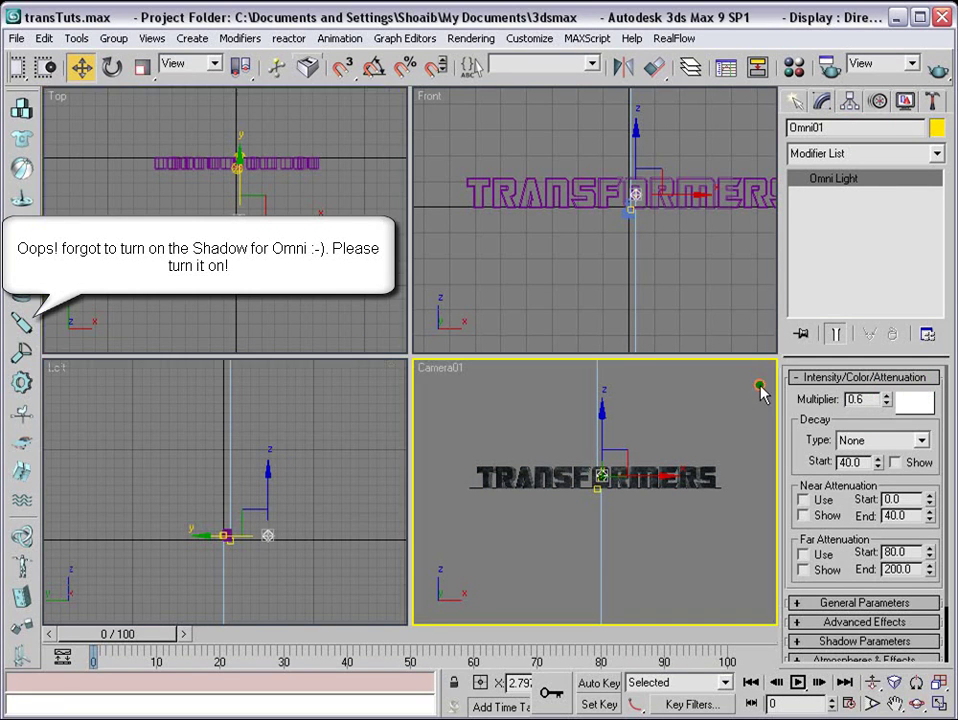
left_click(934, 71)
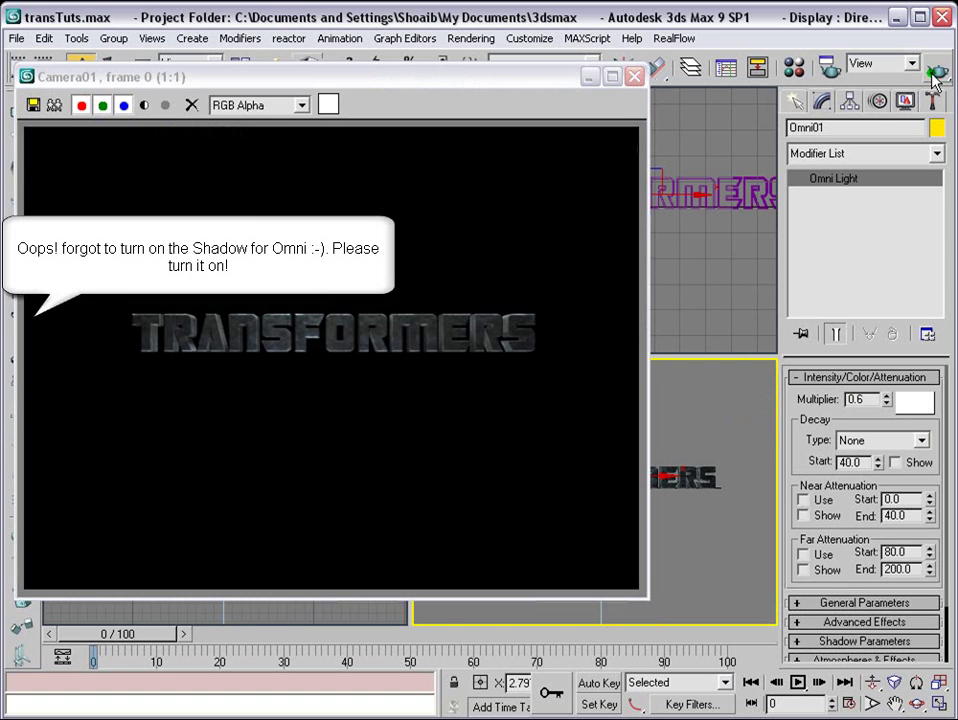
left_click(634, 77)
Set the title material's specular level to 34 and glossiness to 27, and render the Camera01 view
left_click(795, 69)
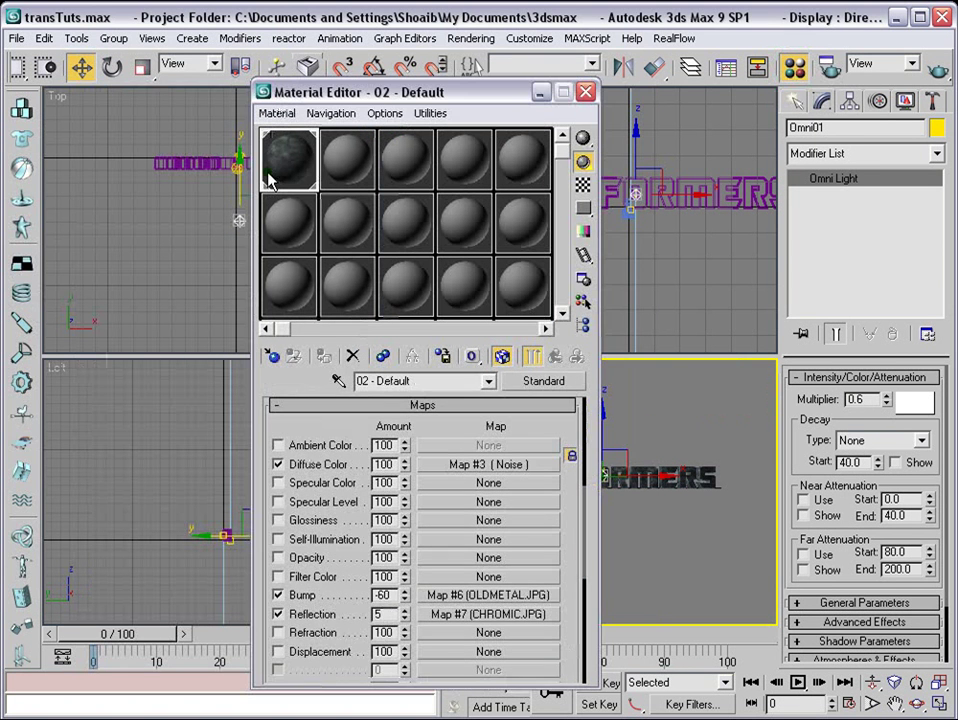
scroll(492, 453, "up", 5)
left_click_drag(395, 466, 406, 429)
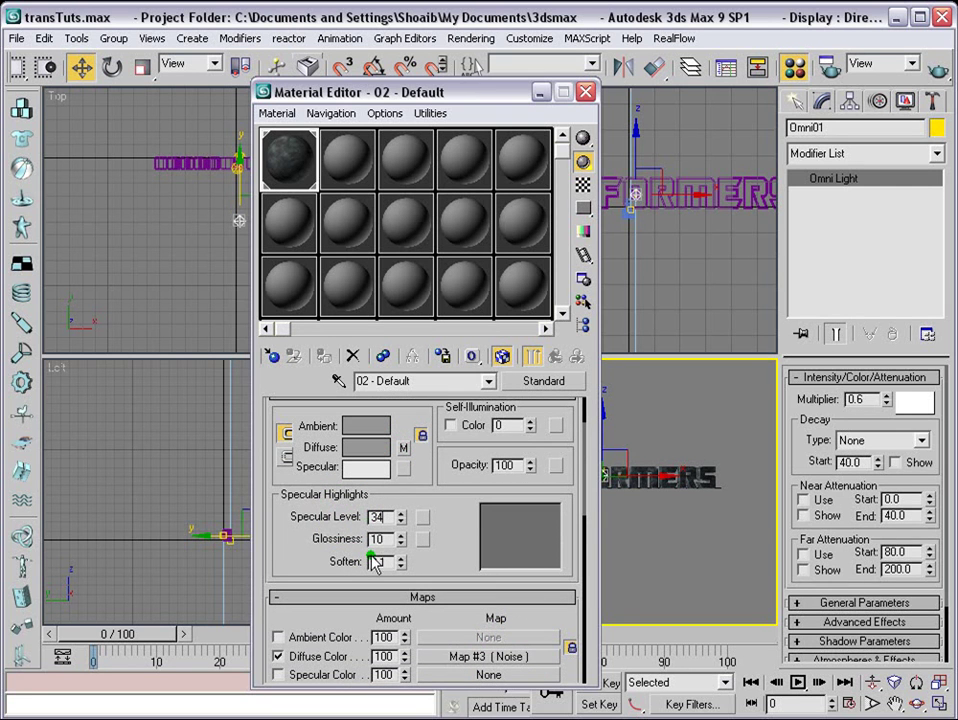
left_click_drag(386, 538, 312, 536)
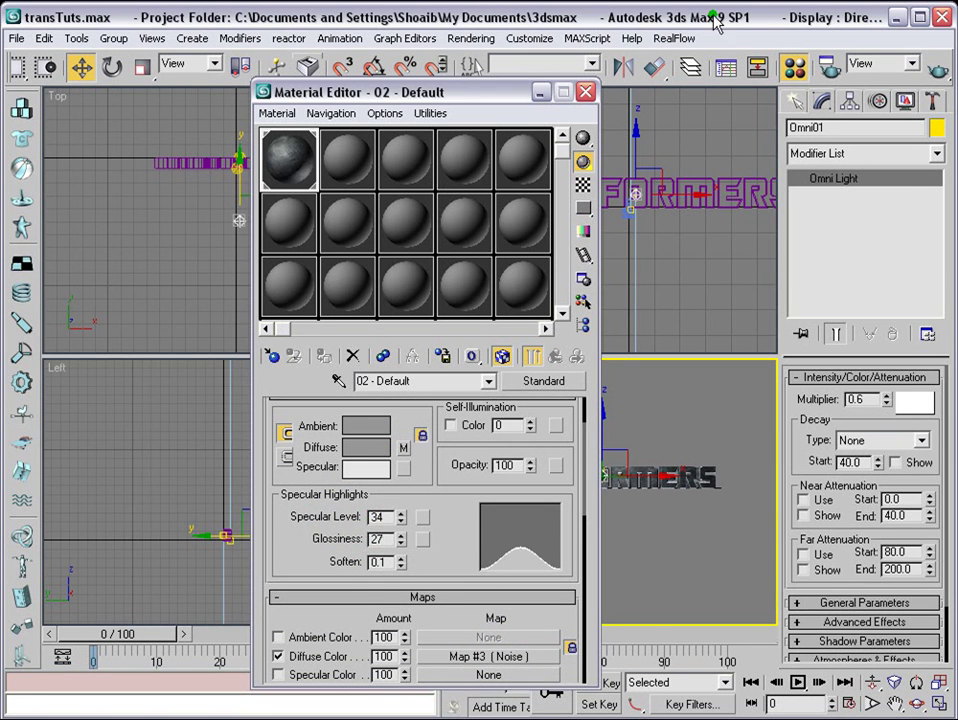
left_click(586, 92)
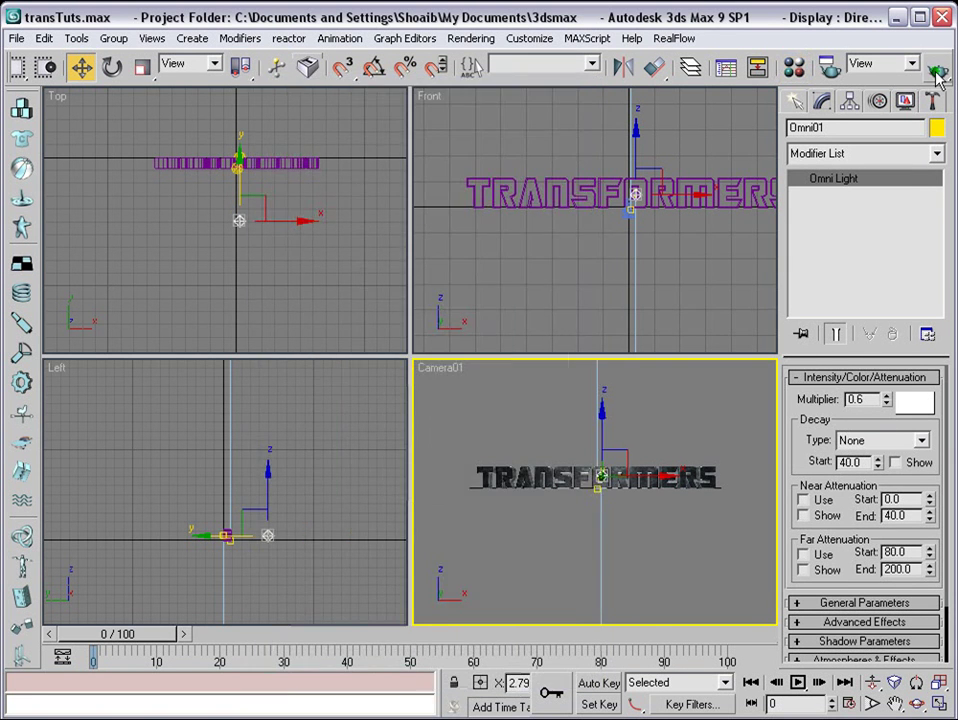
left_click(937, 72)
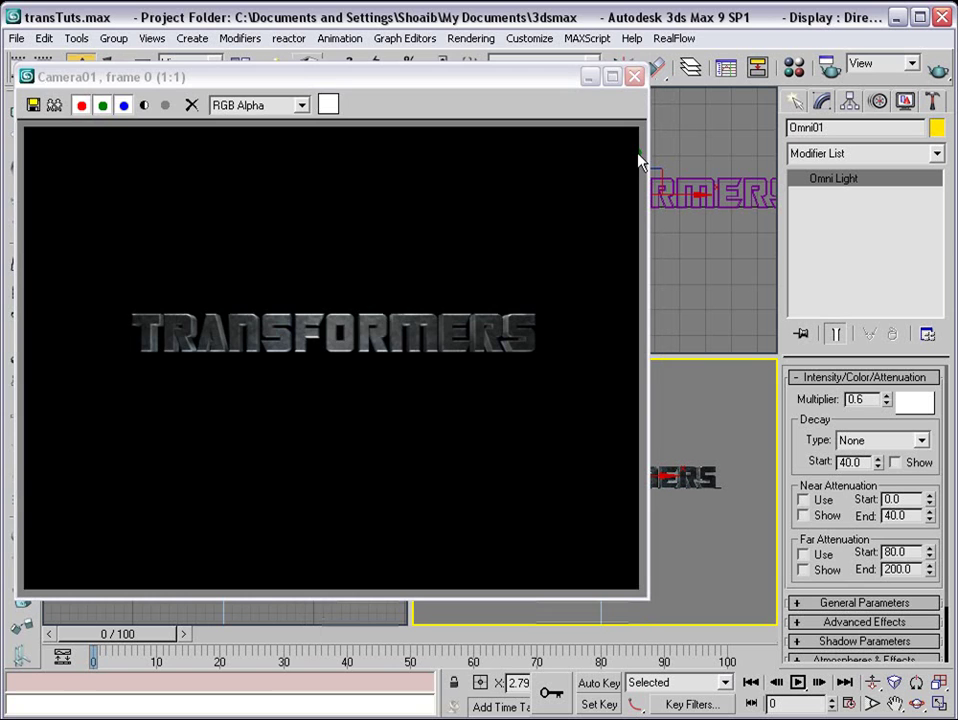
left_click(634, 76)
Move the omni light slightly closer to the title in the Top view and render the Camera01 view
right_click(259, 242)
left_click_drag(231, 214, 265, 246)
right_click(740, 400)
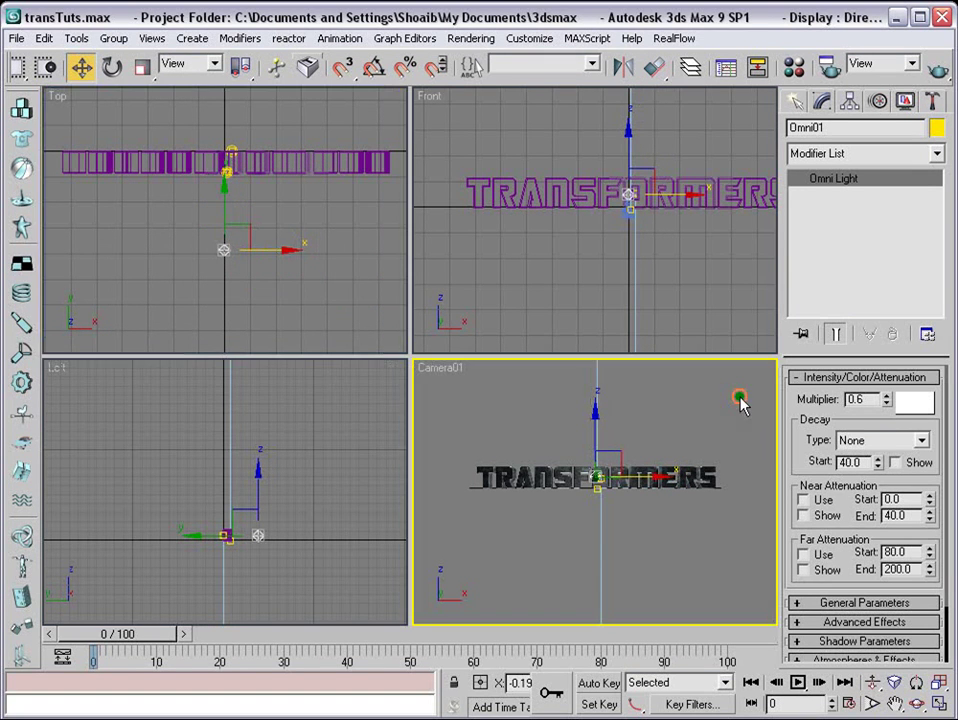
left_click(937, 68)
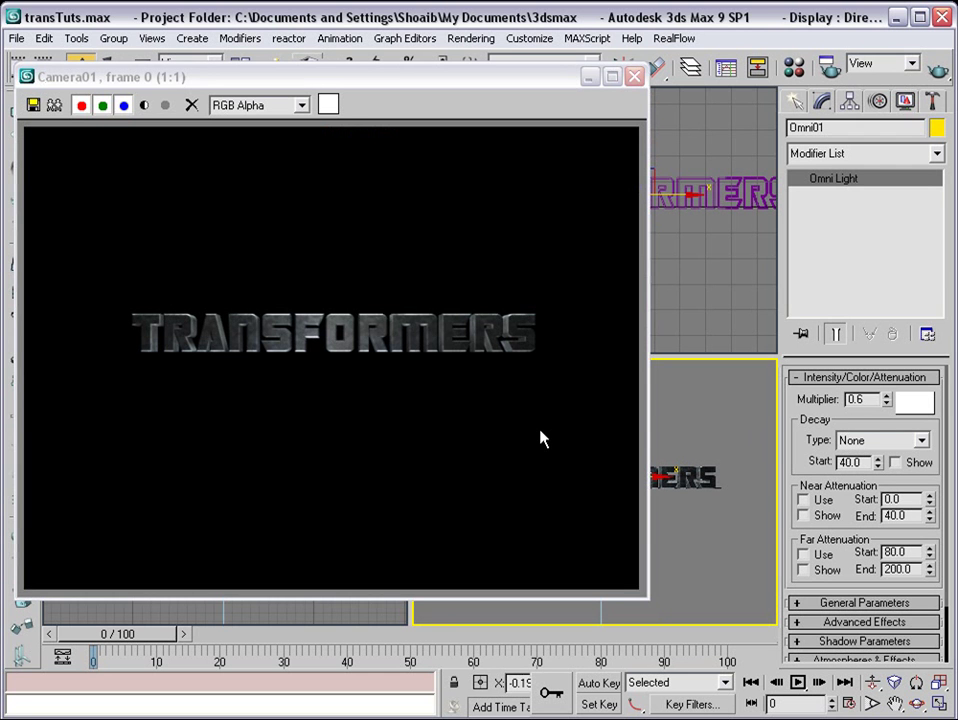
left_click(634, 78)
Enable self-illumination color on the title material, set it to RGB 0, 4, 5, and render the camera view
key("m")
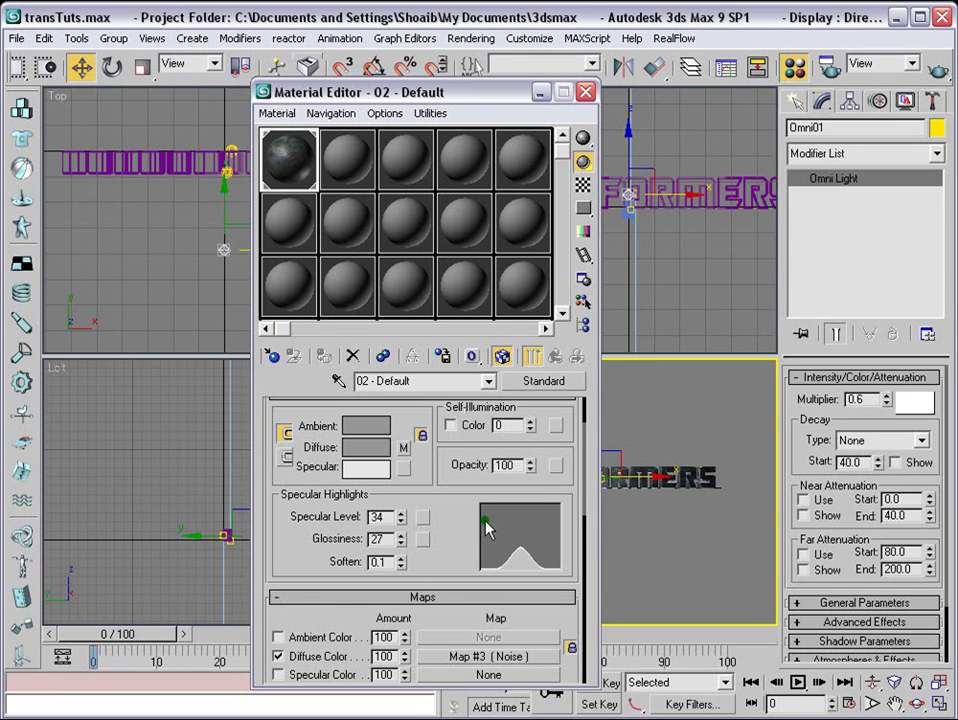
left_click(450, 426)
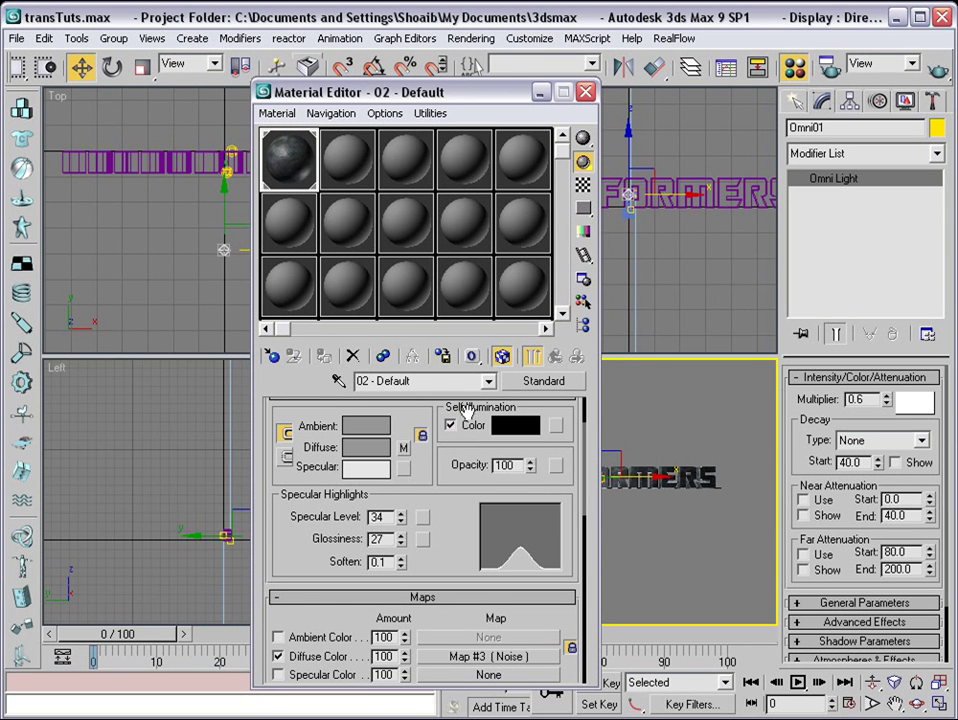
left_click(520, 426)
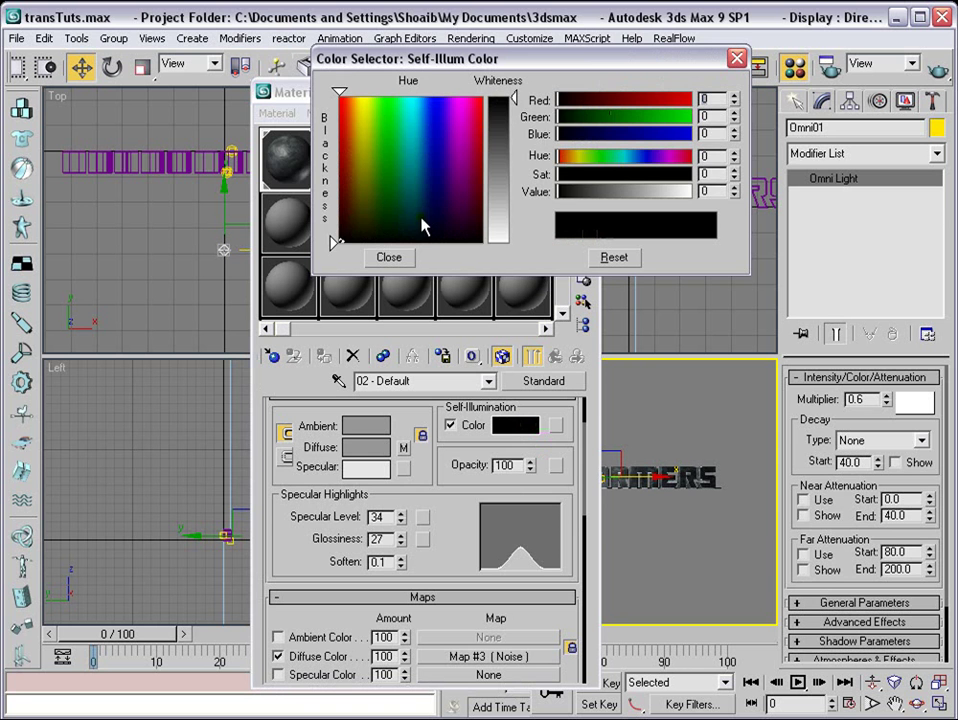
left_click_drag(419, 228, 417, 238)
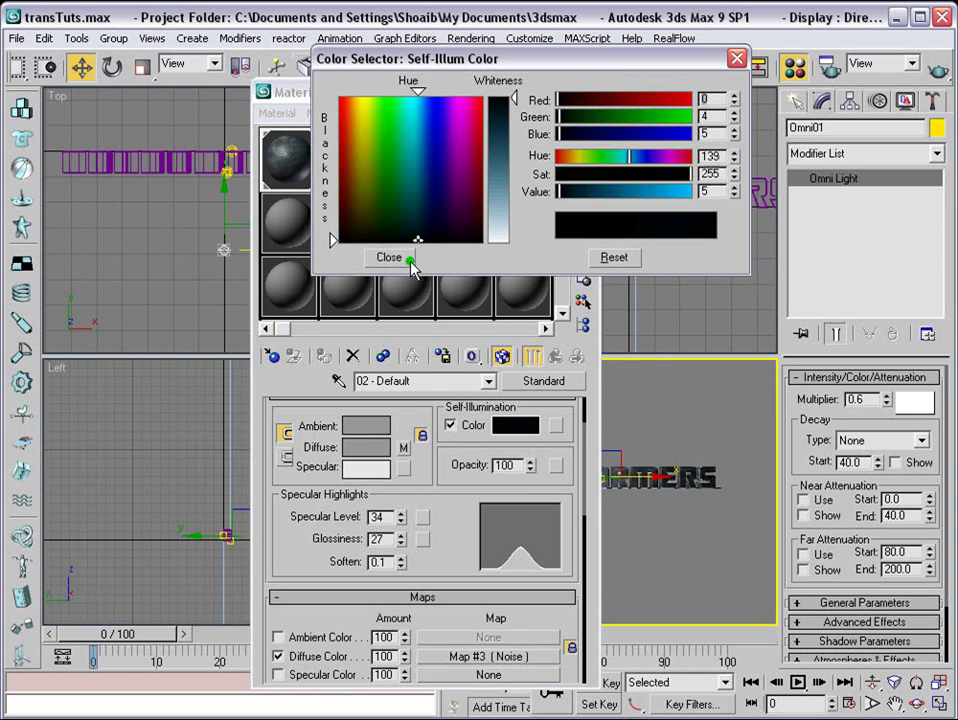
left_click(405, 259)
left_click(937, 70)
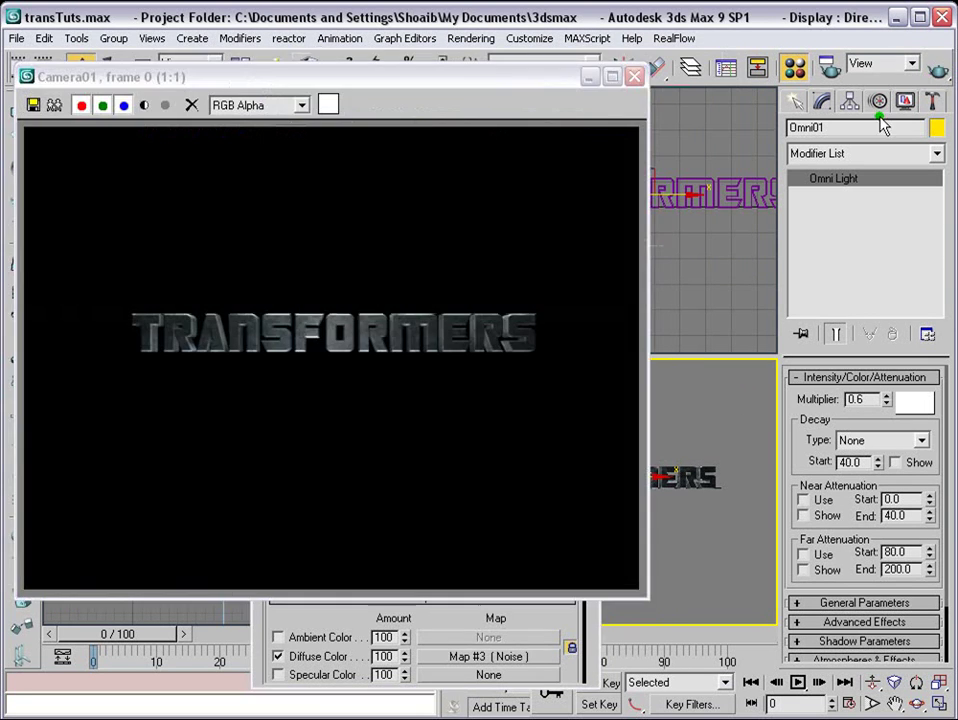
left_click(636, 76)
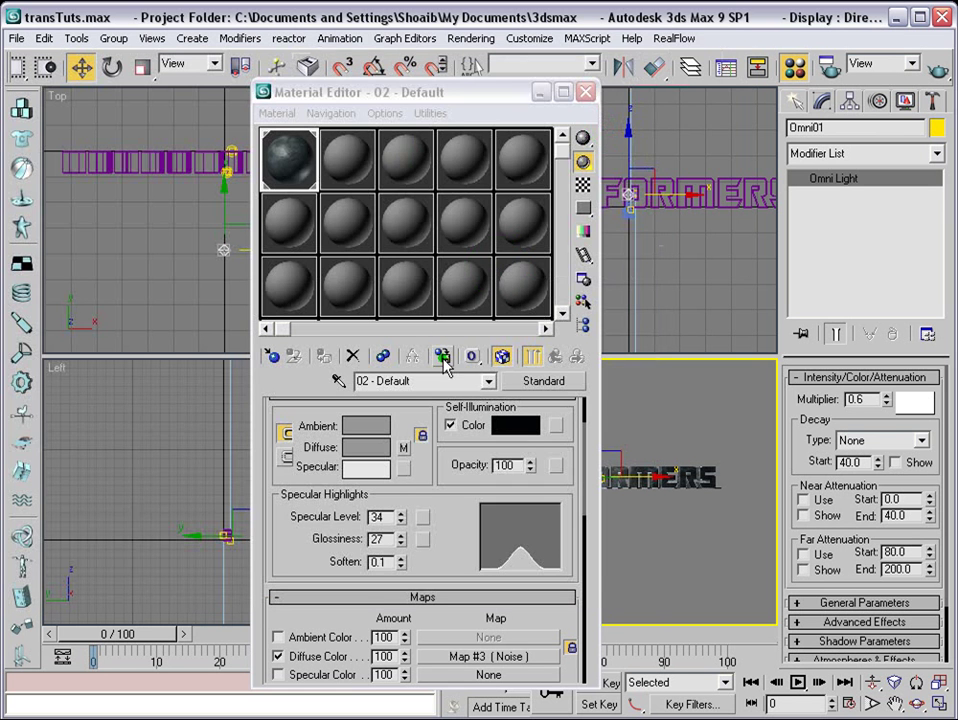
Try a brighter blue self-illumination color of RGB 0, 9, 13 on the title material and render it
left_click(515, 427)
left_click(417, 231)
left_click(404, 257)
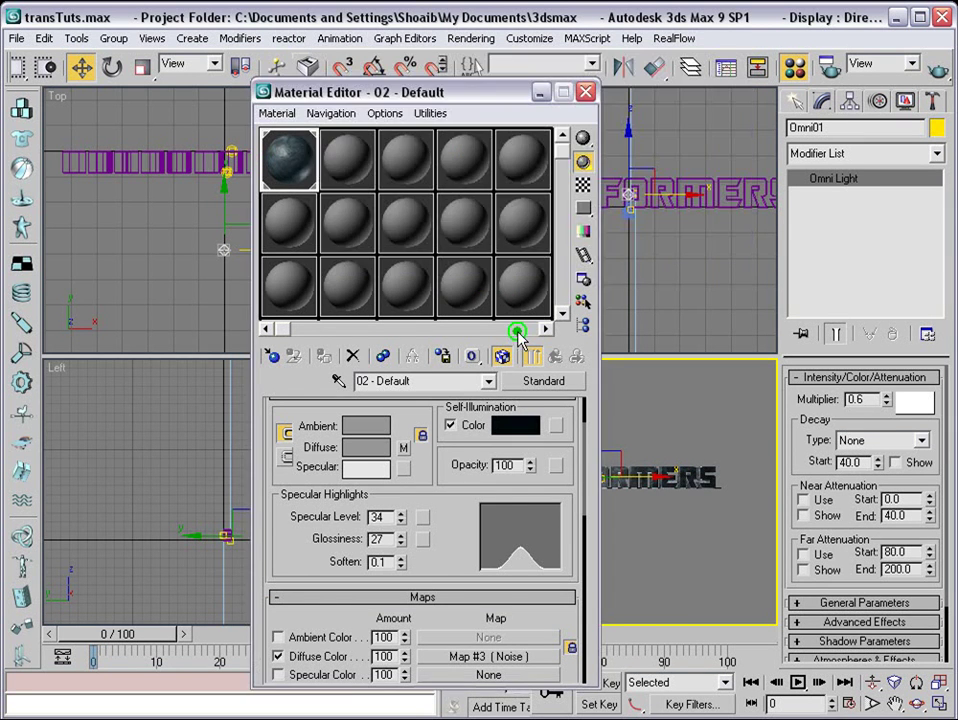
left_click(938, 68)
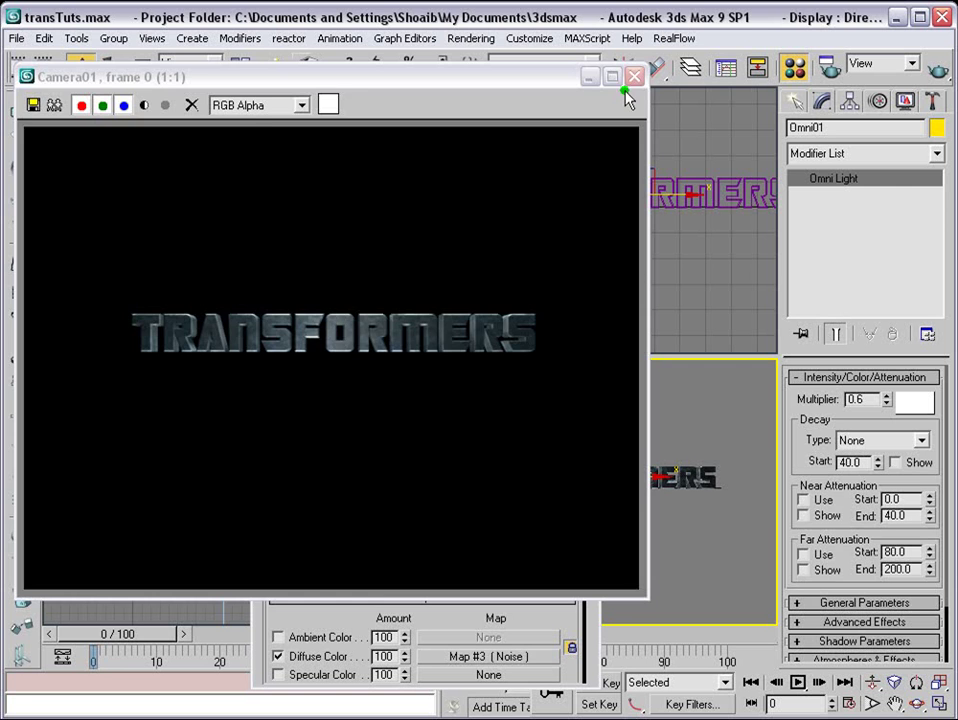
left_click(634, 77)
Set the title material's self-illumination color to RGB 0, 6, 7, render the result, and close the Material Editor
left_click(520, 430)
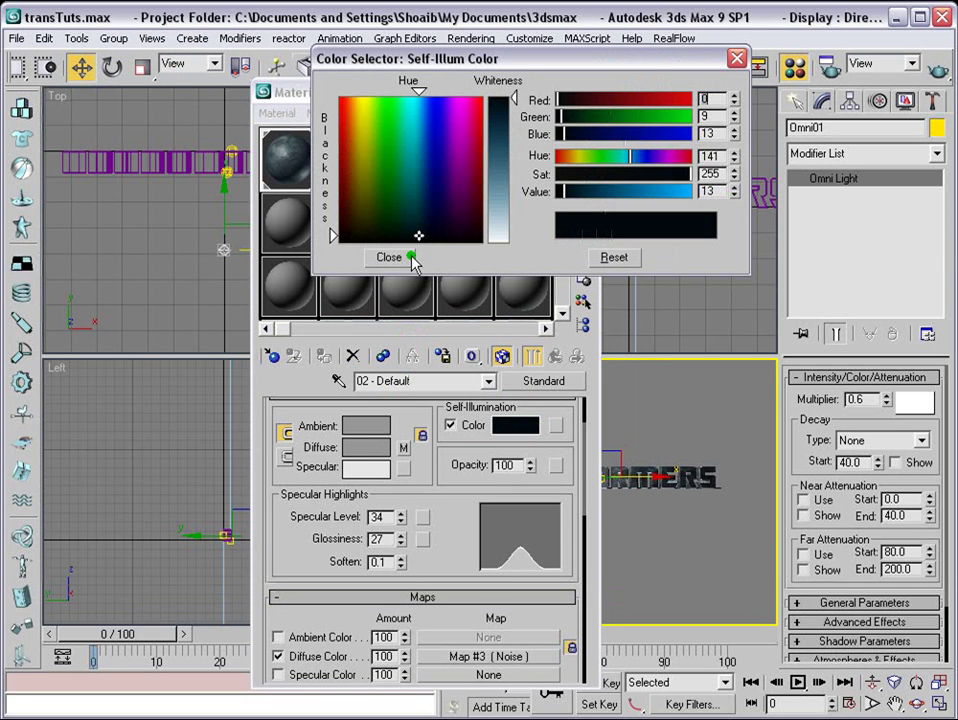
left_click_drag(420, 236, 416, 239)
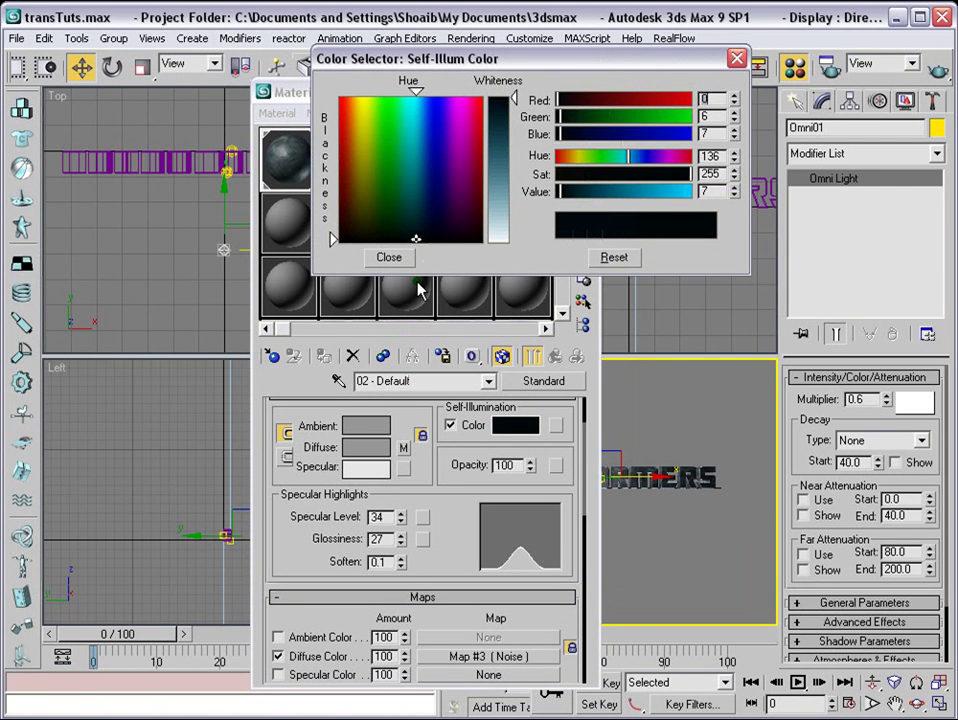
left_click(383, 258)
left_click(943, 70)
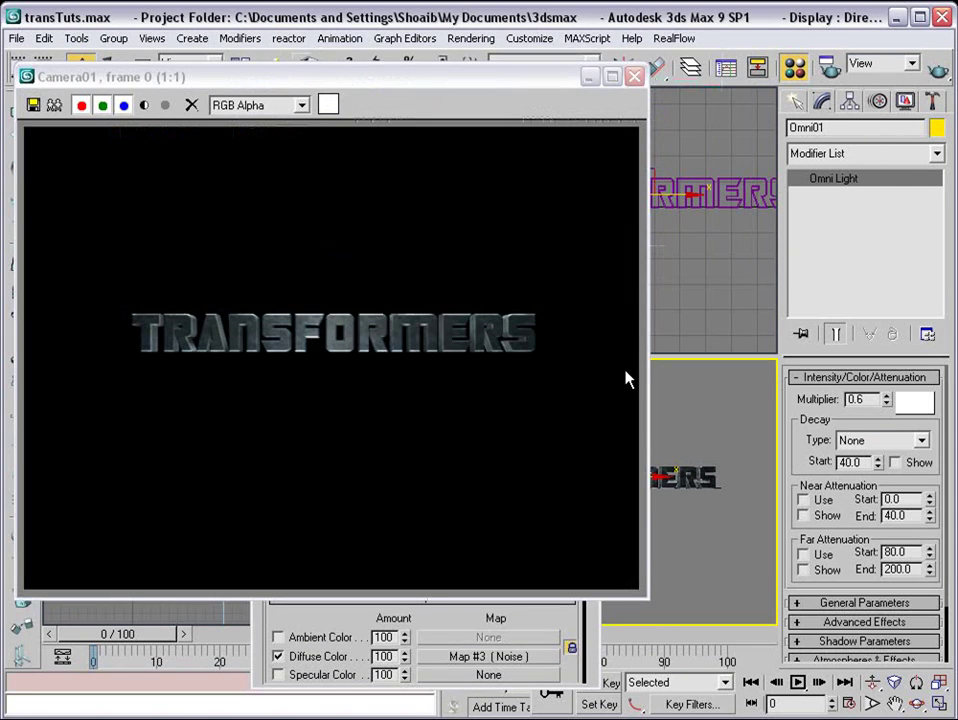
left_click(761, 327)
left_click(586, 91)
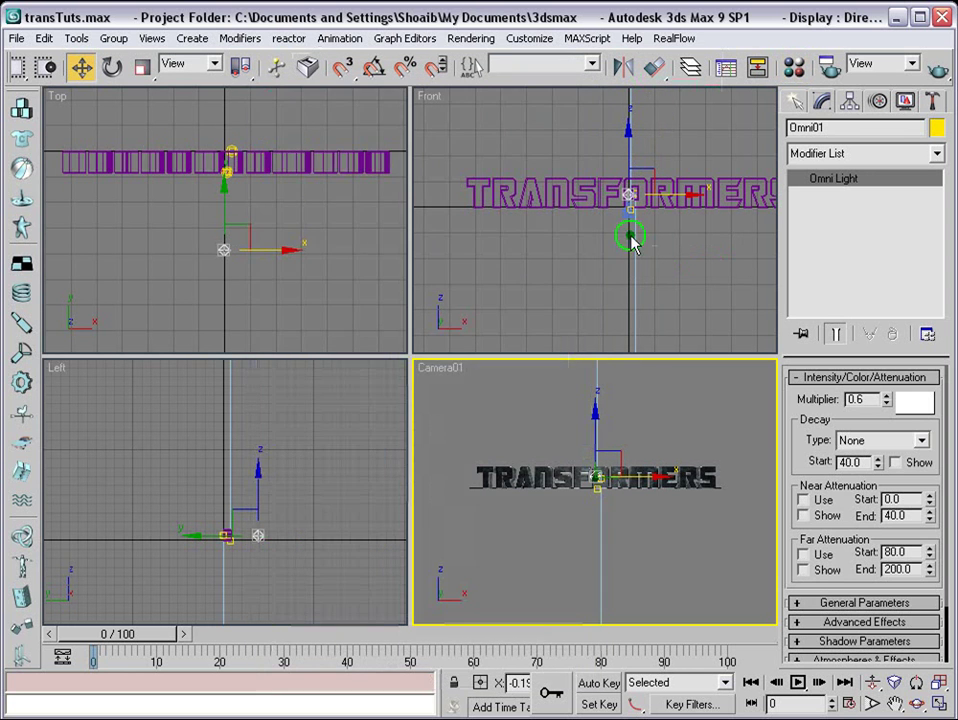
Move Camera01 closer to the title in the Top view and render the camera view
right_click(278, 268)
scroll(270, 270, "down", 5)
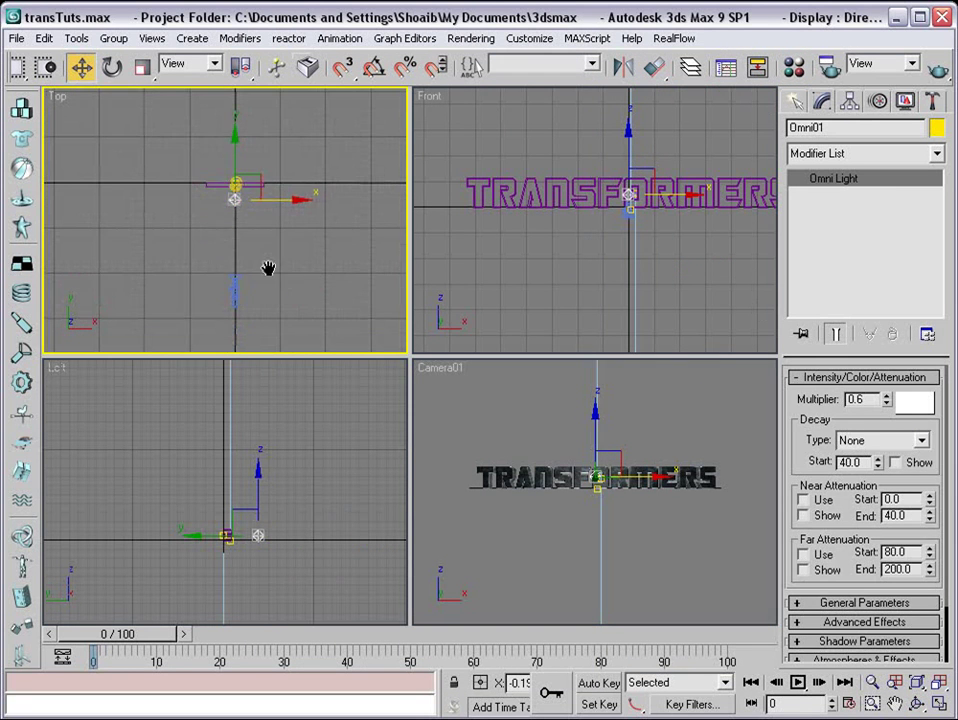
left_click(240, 245)
left_click_drag(240, 245, 241, 232)
left_click(936, 70)
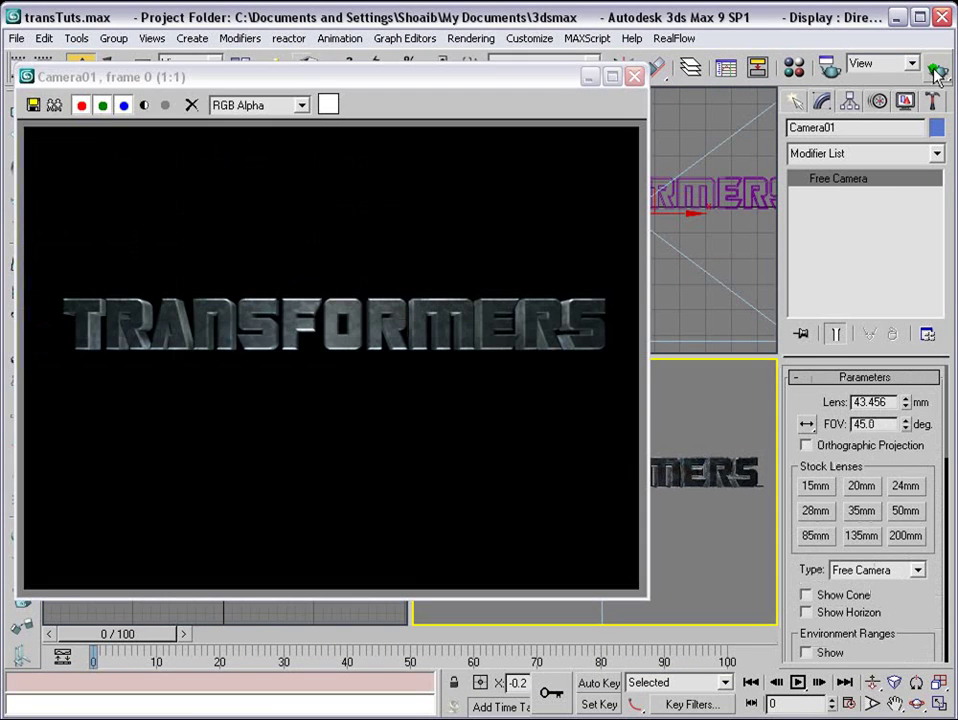
left_click(634, 76)
Shorten the title object's text to the single letter T at the Text level of its modifier stack, and render the camera view
middle_click_drag(652, 237, 627, 248)
left_click(939, 703)
left_click(940, 703)
scroll(700, 395, "down", 3)
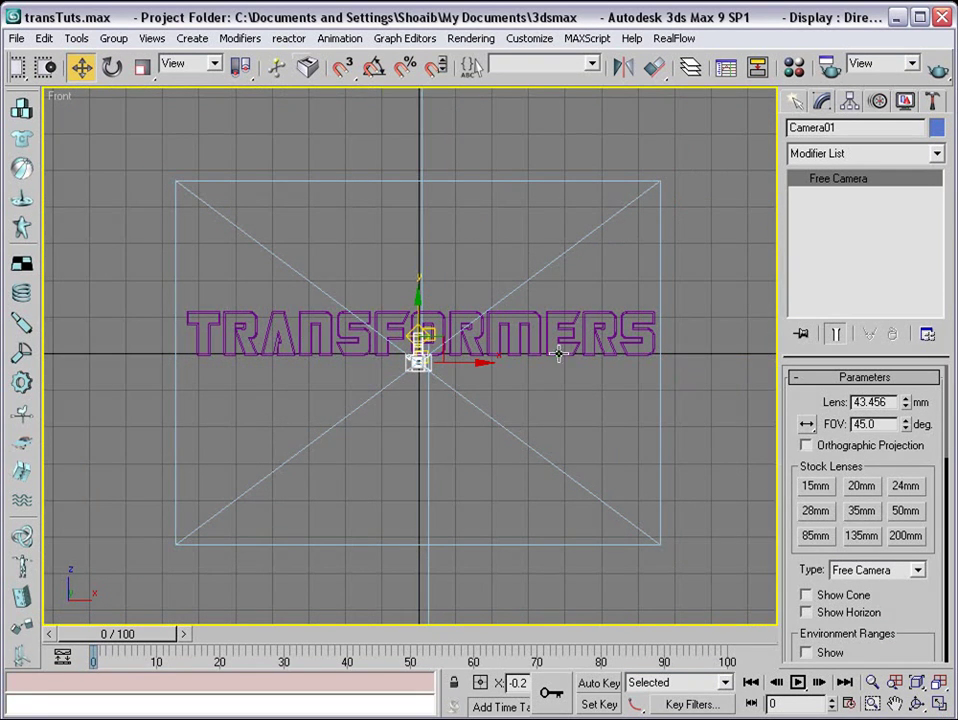
left_click(446, 339)
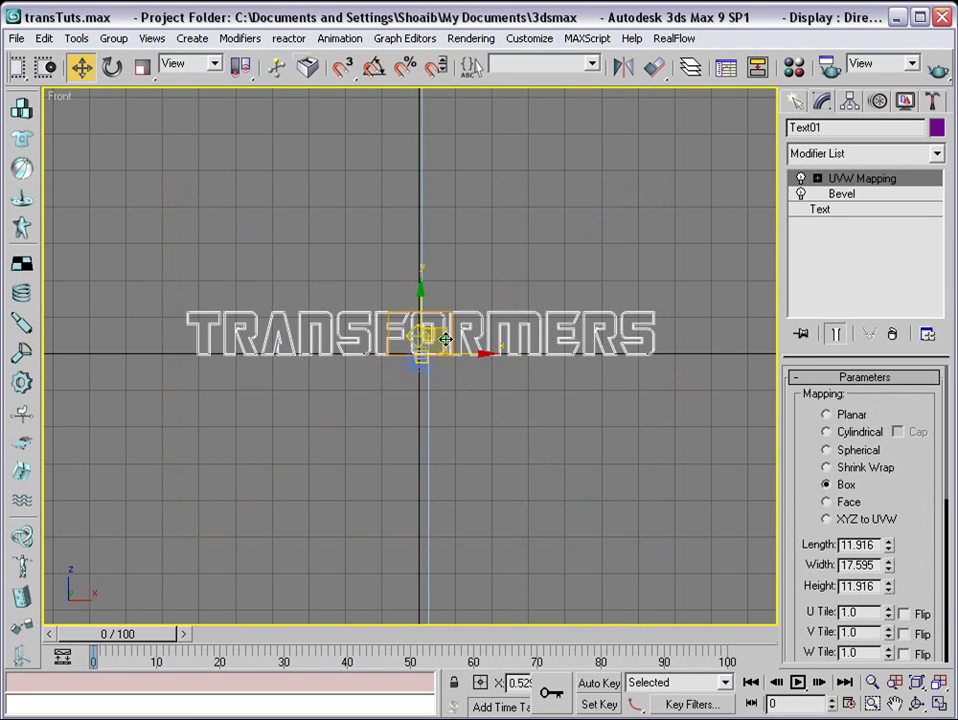
left_click(822, 211)
left_click_drag(893, 514, 804, 532)
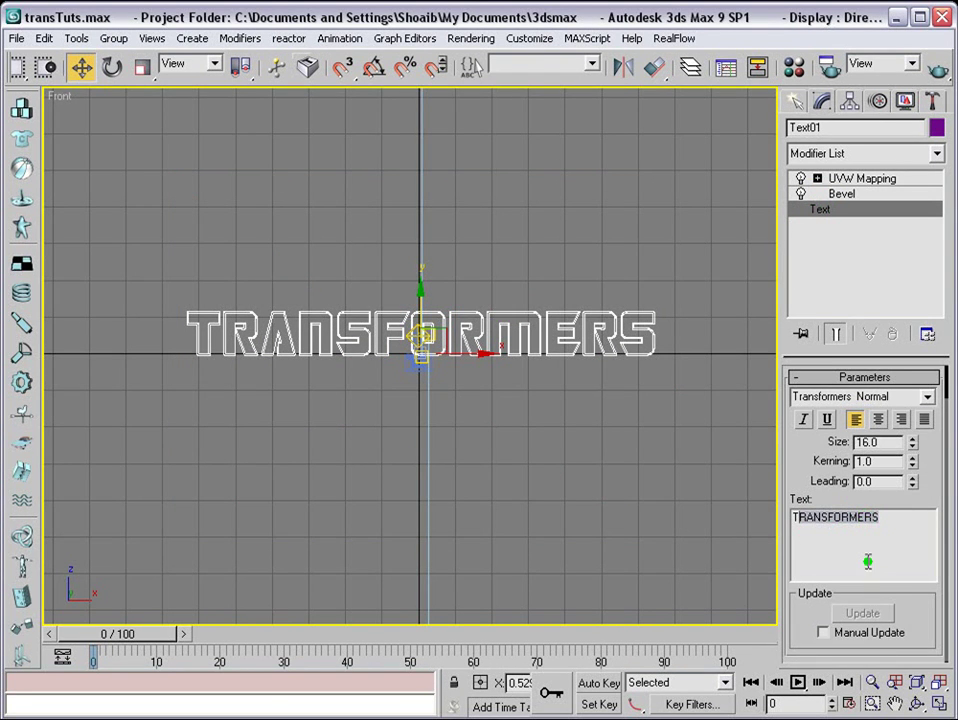
key("BackSpace")
right_click(626, 402)
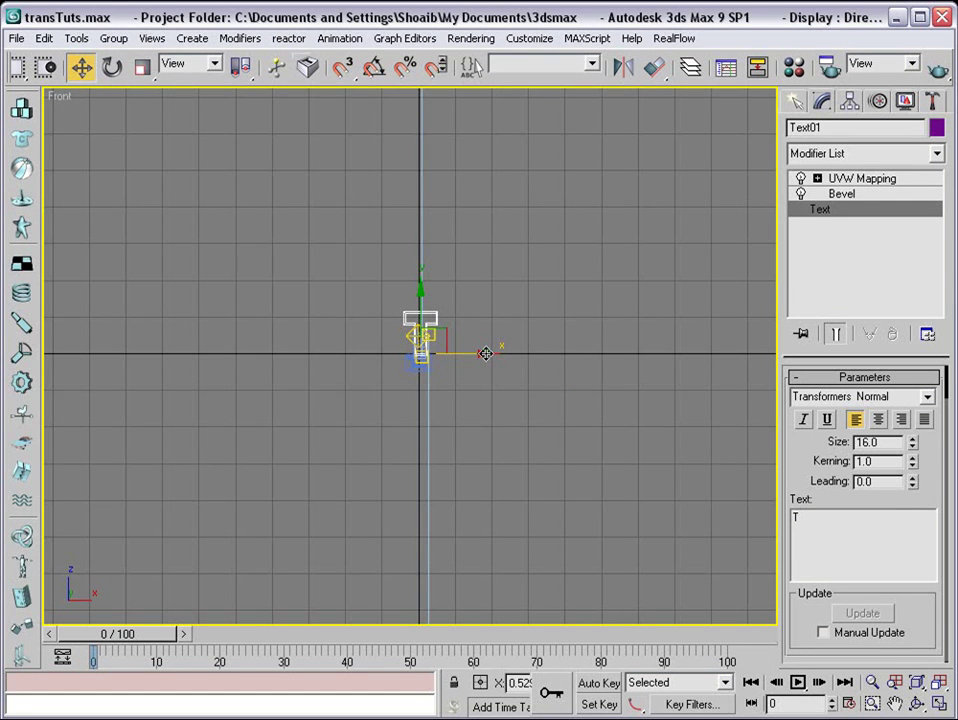
key("F9")
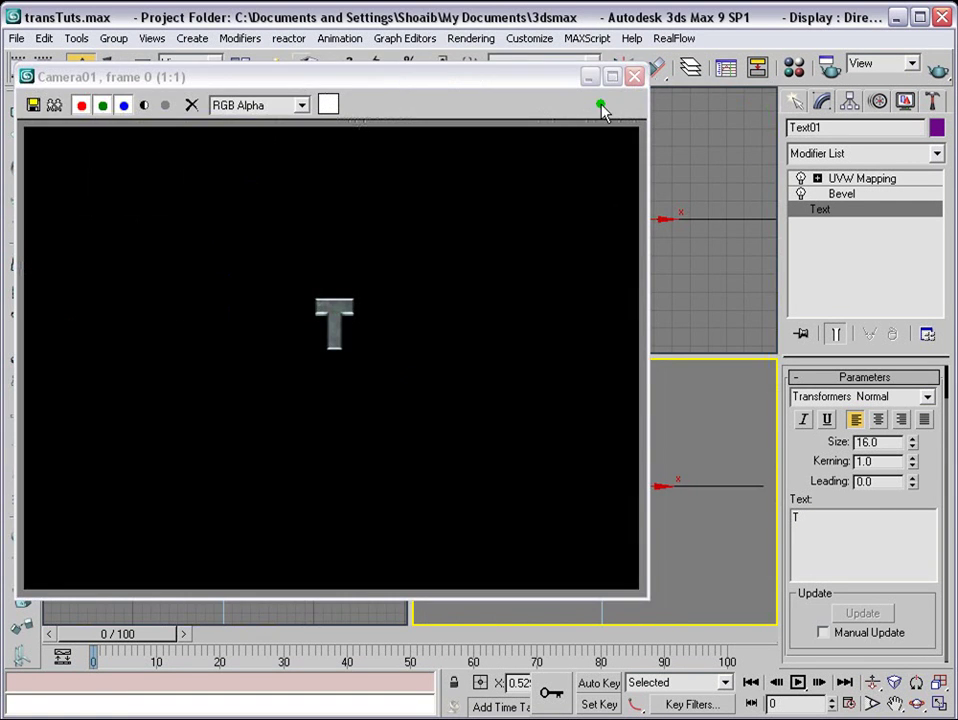
left_click(634, 76)
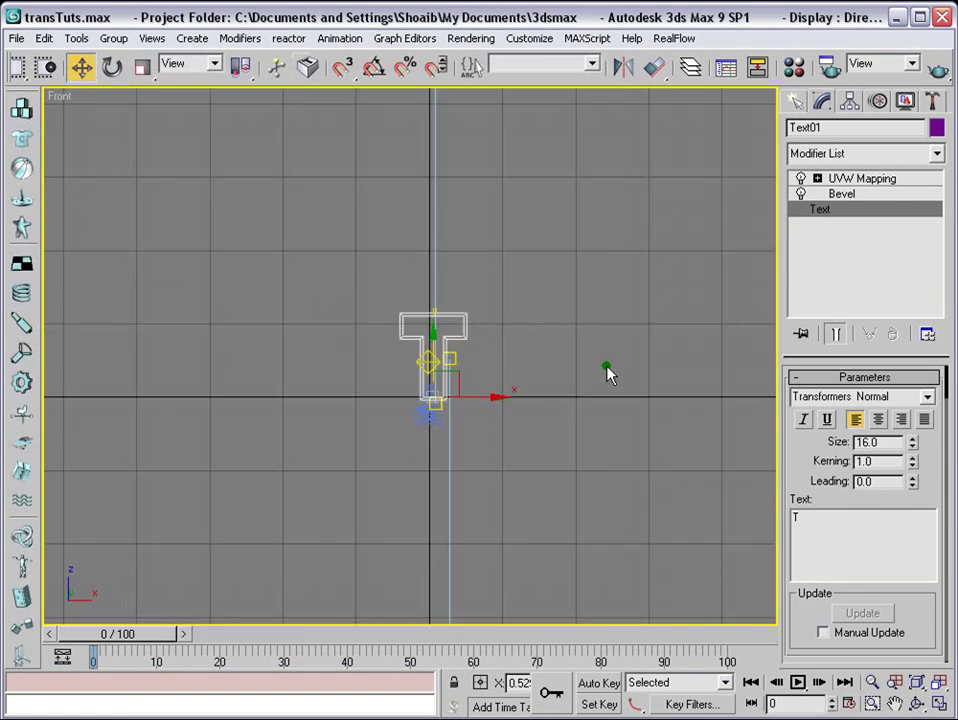
Isolate the letter T in the Front view and move the isolation notice clear of the viewport
scroll(607, 366, "up", 4)
right_click(515, 272)
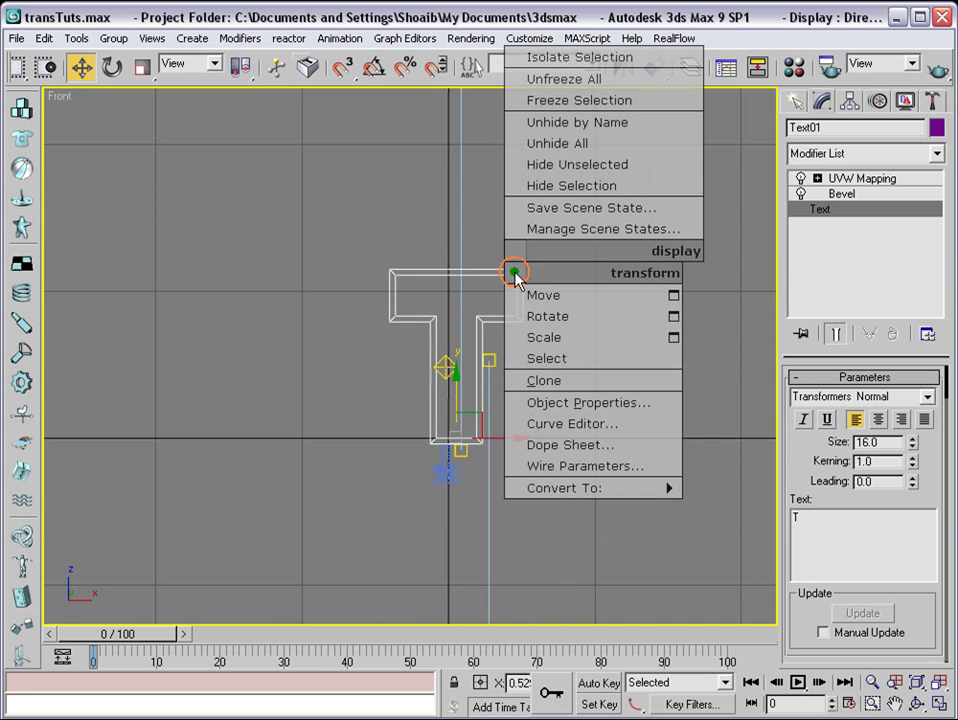
left_click(607, 62)
left_click_drag(773, 437, 383, 653)
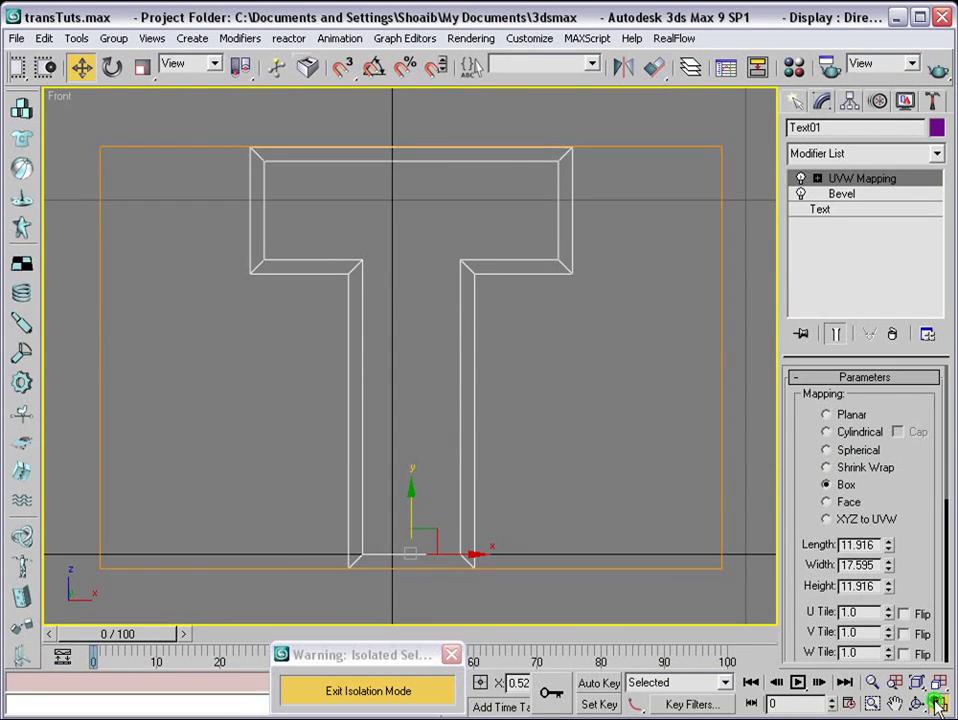
Switch the camera viewport to Perspective and frame the isolated T at an angle there and closer in the Top view
left_click(938, 705)
right_click(624, 509)
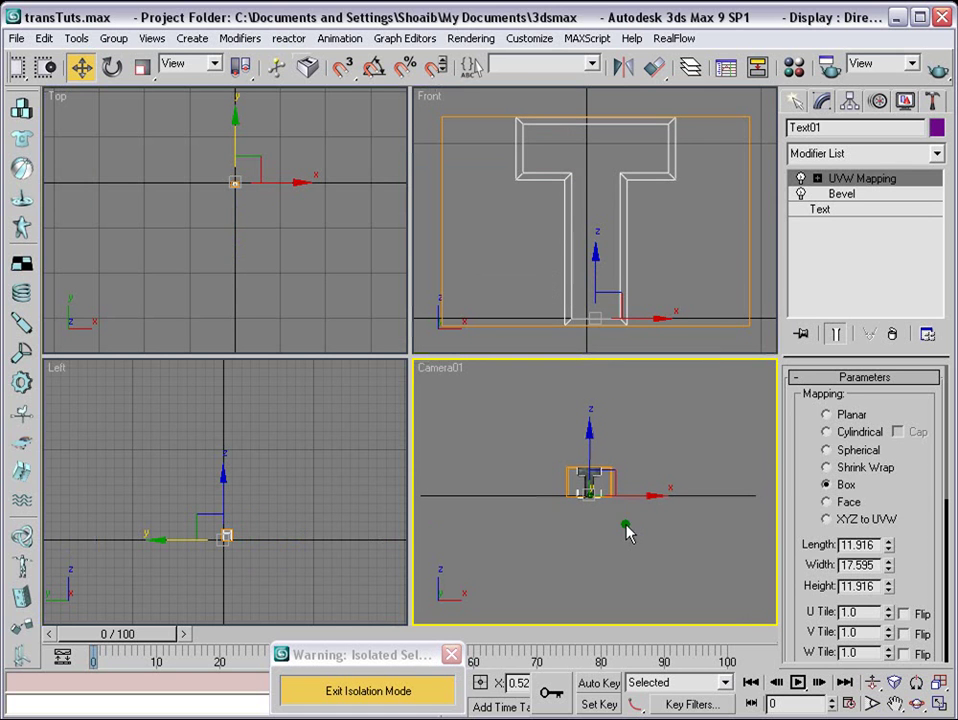
key("p")
left_click(936, 704)
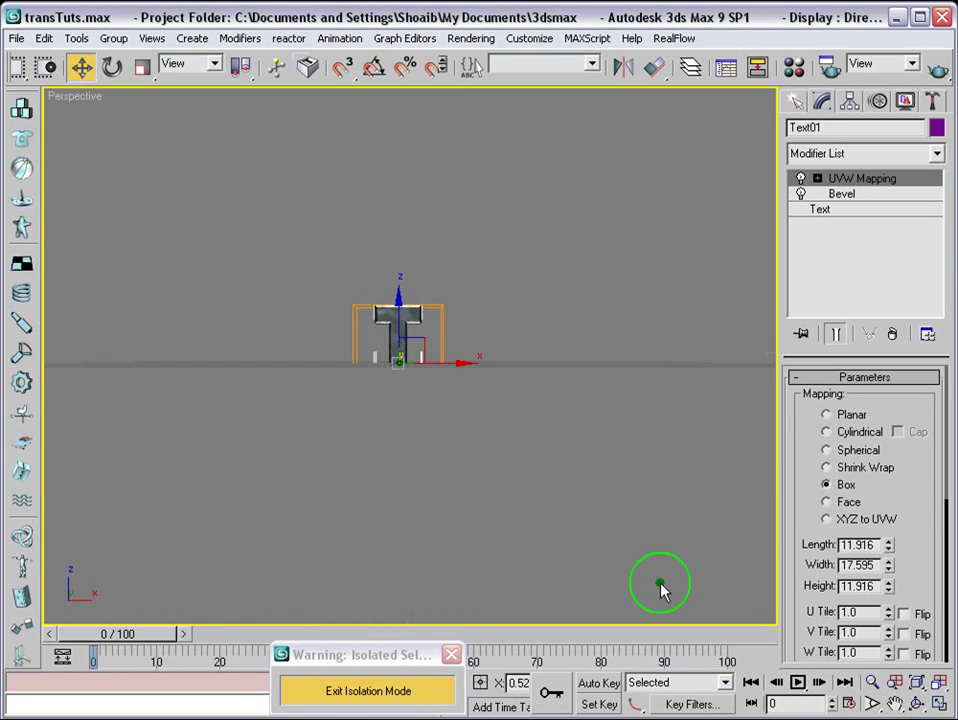
middle_click_drag(436, 361, 420, 443)
scroll(514, 445, "up", 6)
left_click(937, 704)
middle_click_drag(301, 244, 280, 256)
scroll(258, 244, "up", 5)
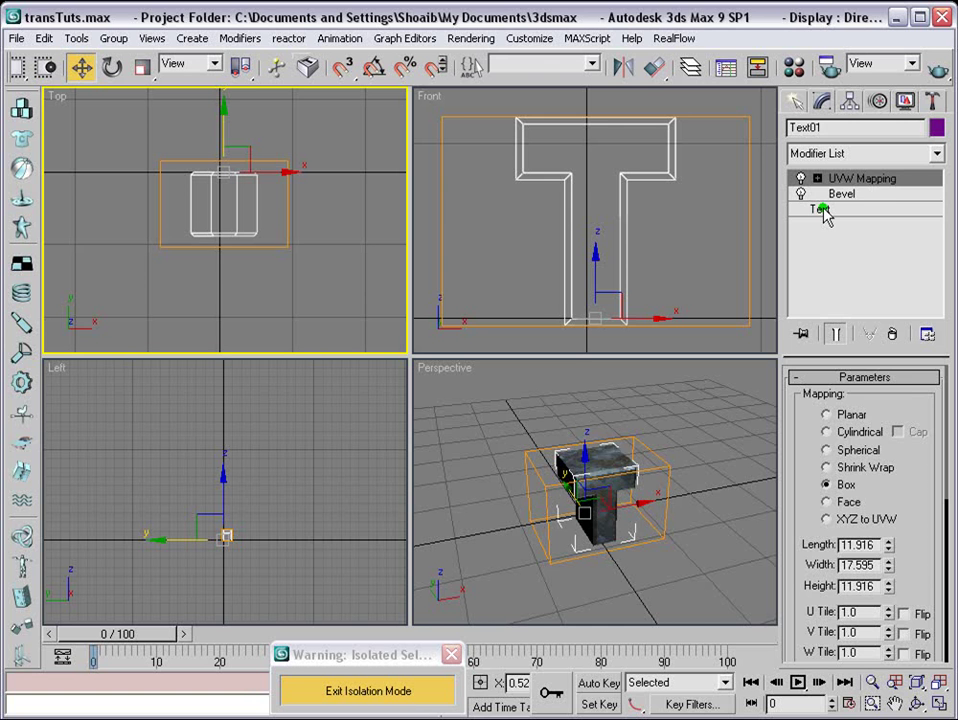
Add an Edit Spline modifier directly above the Text level and enter its Vertex sub-object level
left_click(826, 212)
left_click(936, 153)
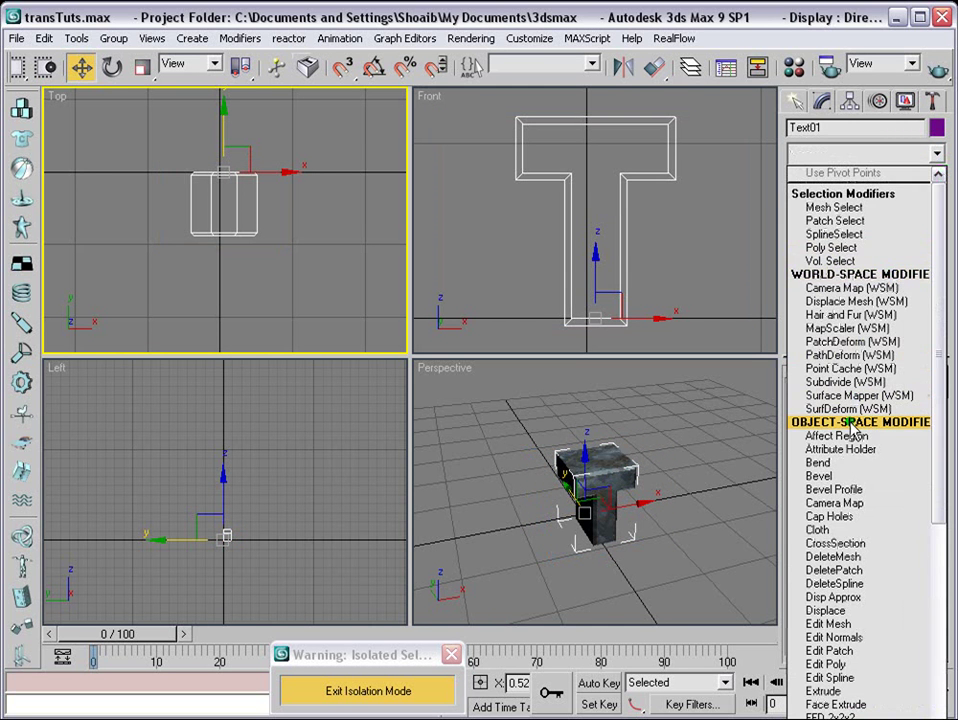
left_click_drag(943, 428, 943, 524)
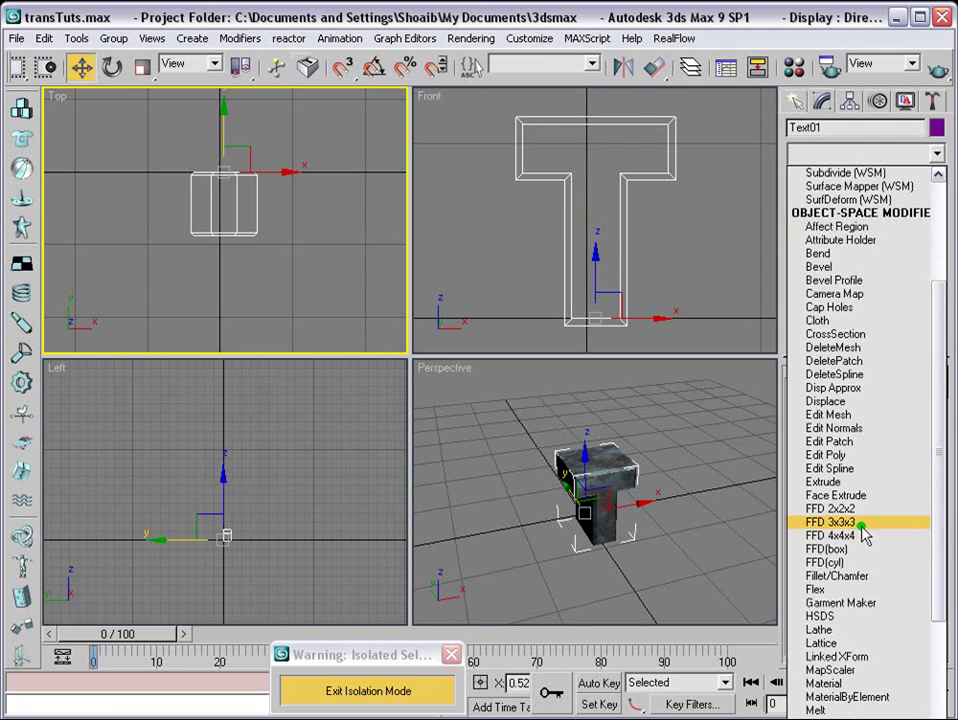
left_click(830, 468)
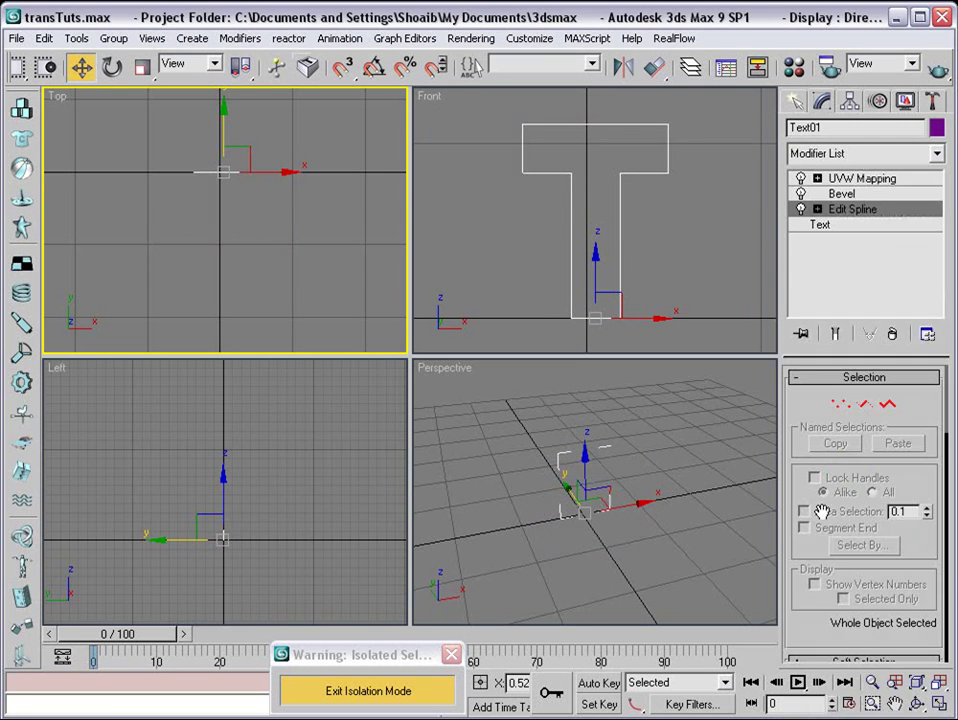
left_click(838, 408)
left_click(817, 209)
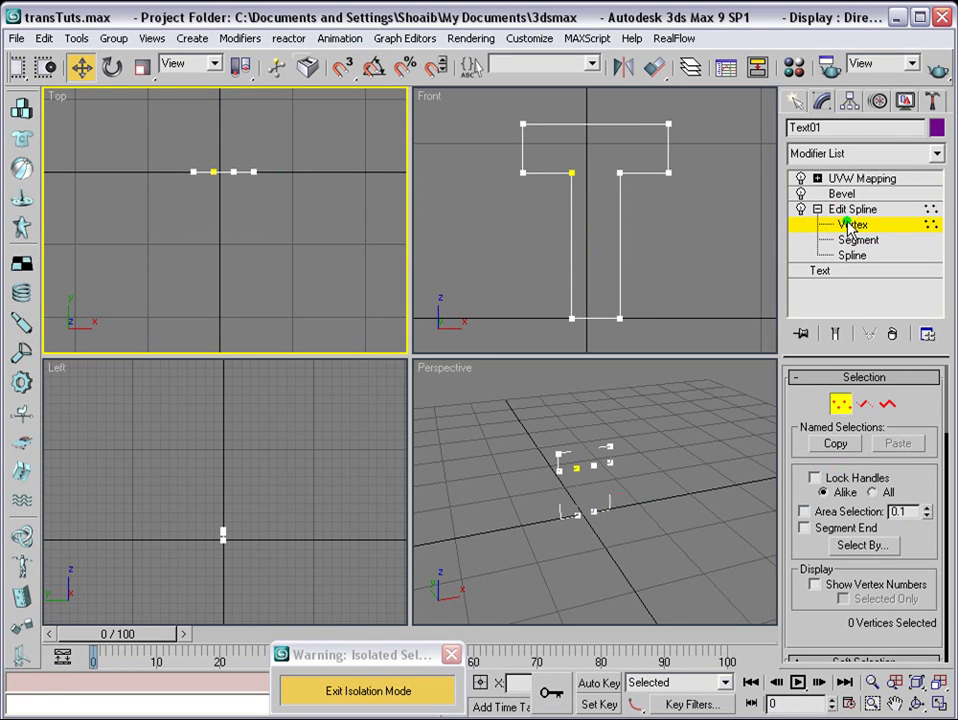
Lengthen the T's stem by lowering its two bottom vertices, and lower the left one further to slant the end
scroll(593, 312, "down", 2)
left_click_drag(534, 293, 659, 251)
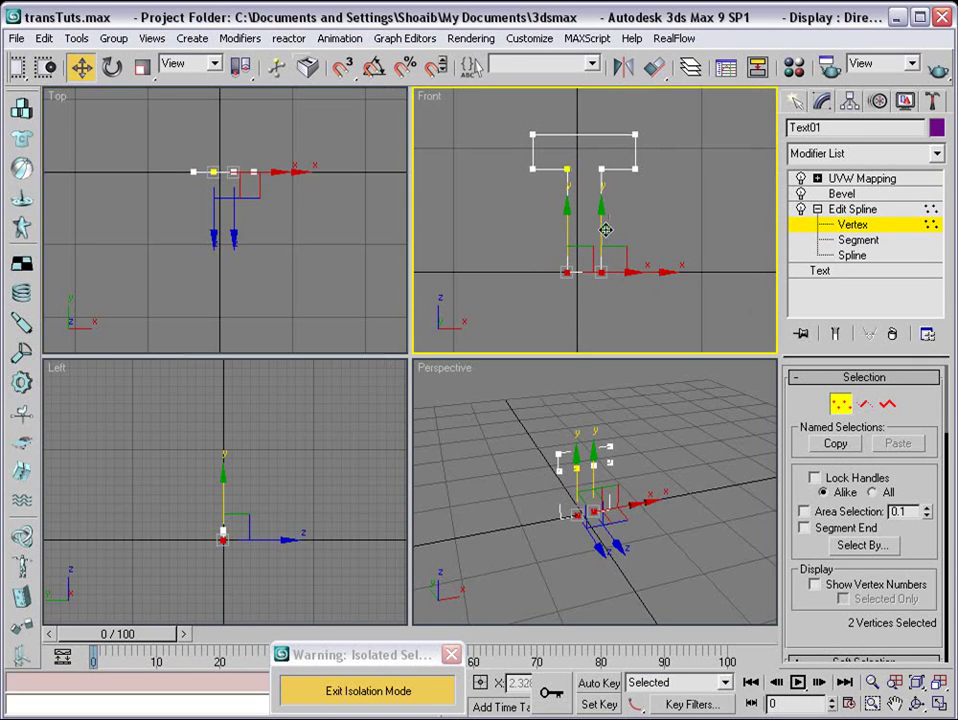
left_click_drag(606, 225, 599, 272)
left_click(654, 310)
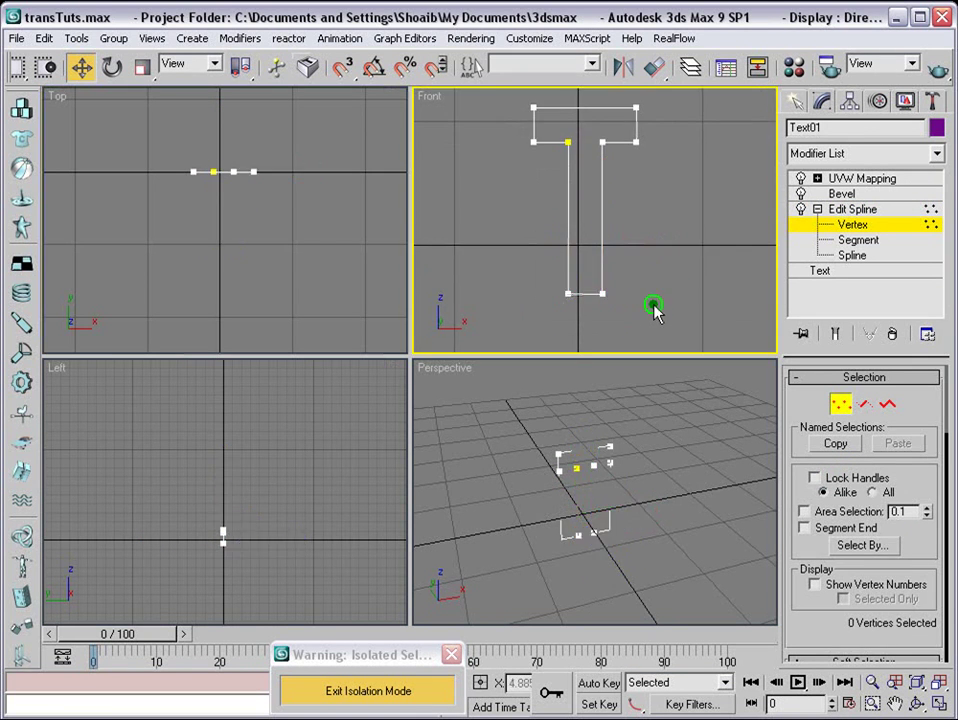
left_click(569, 299)
left_click_drag(567, 245, 569, 269)
left_click(708, 222)
Shorten the T's right arm by moving its two end vertices slightly inward in the Front view
left_click_drag(652, 102, 617, 154)
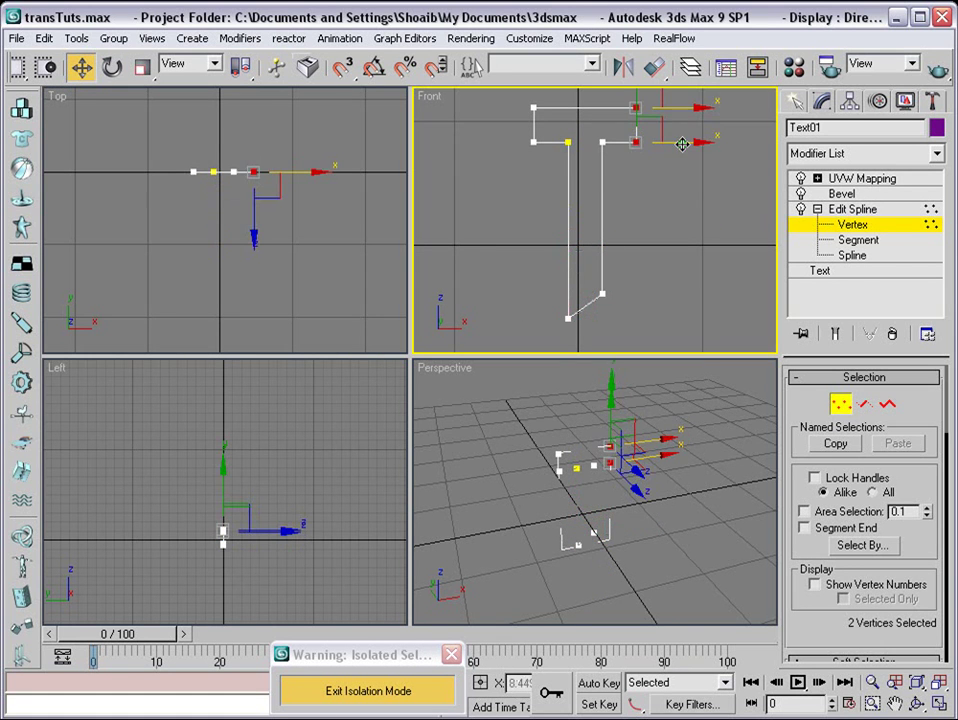
left_click_drag(685, 142, 675, 142)
left_click(657, 205)
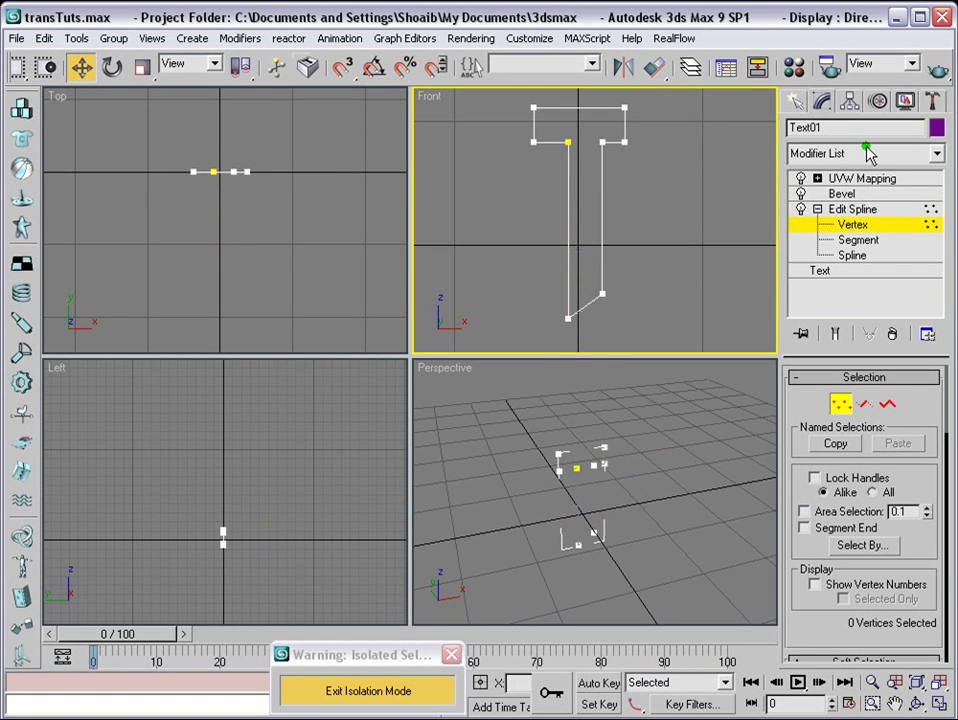
Leave vertex editing and return to the UVW Mapping level to display the reshaped T beveled and textured
left_click(817, 209)
left_click(849, 180)
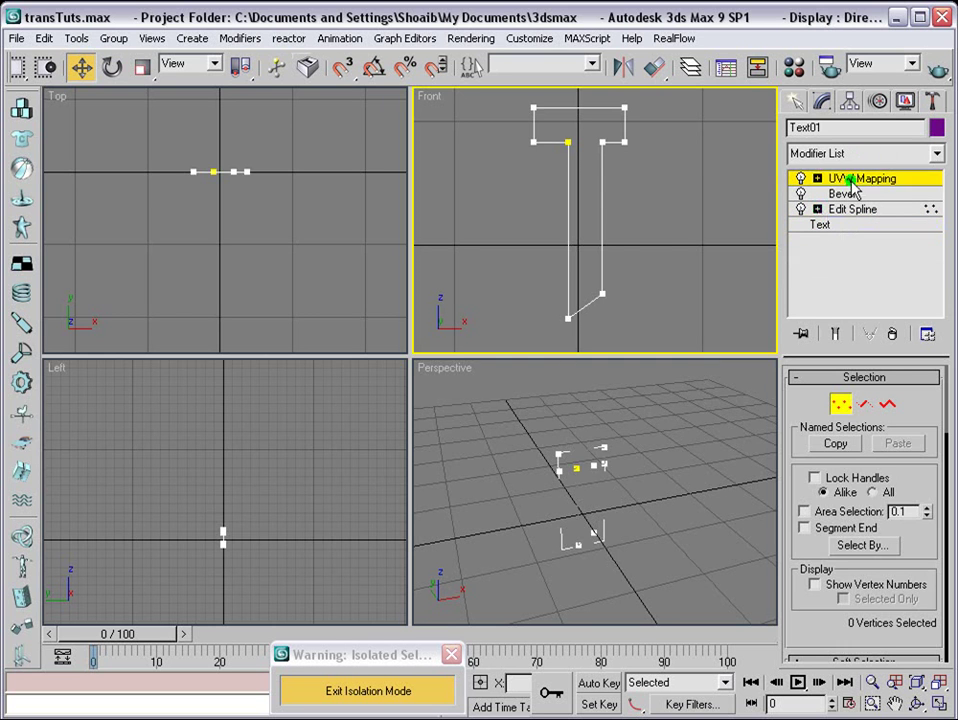
right_click(708, 394)
scroll(321, 321, "up", 2)
right_click(618, 422)
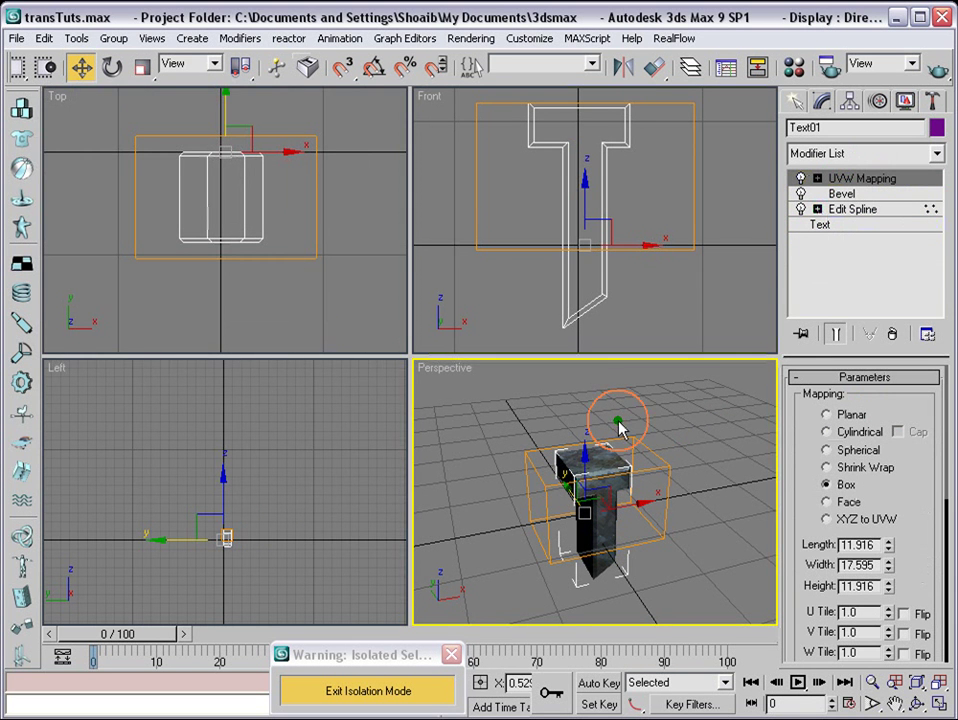
Deselect the T and display edged faces in the Perspective viewport
left_click(340, 272)
left_click(795, 101)
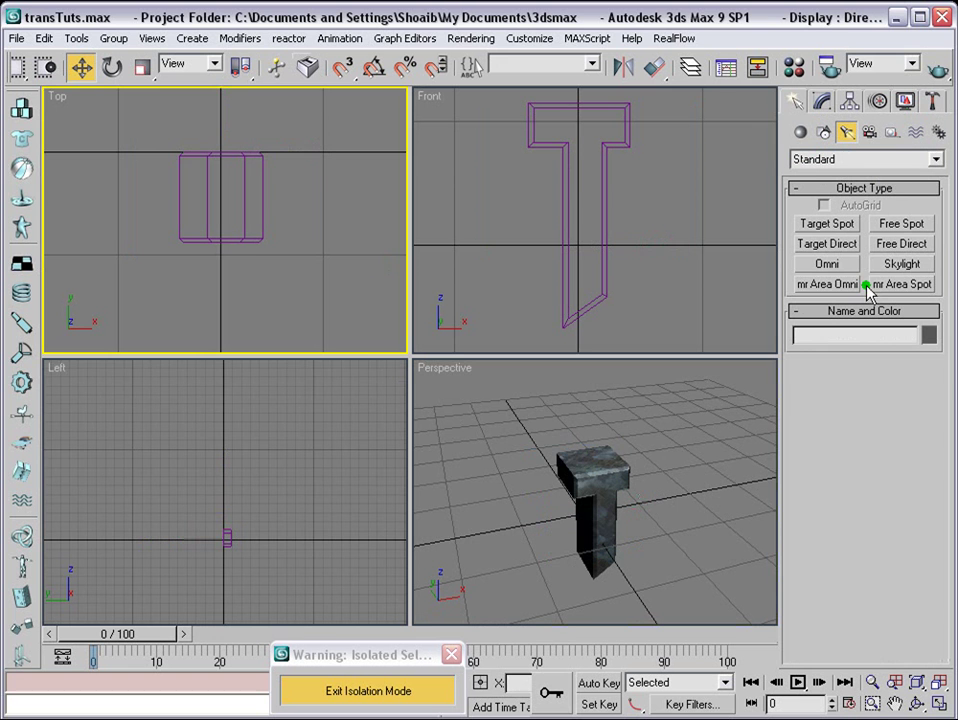
right_click(448, 371)
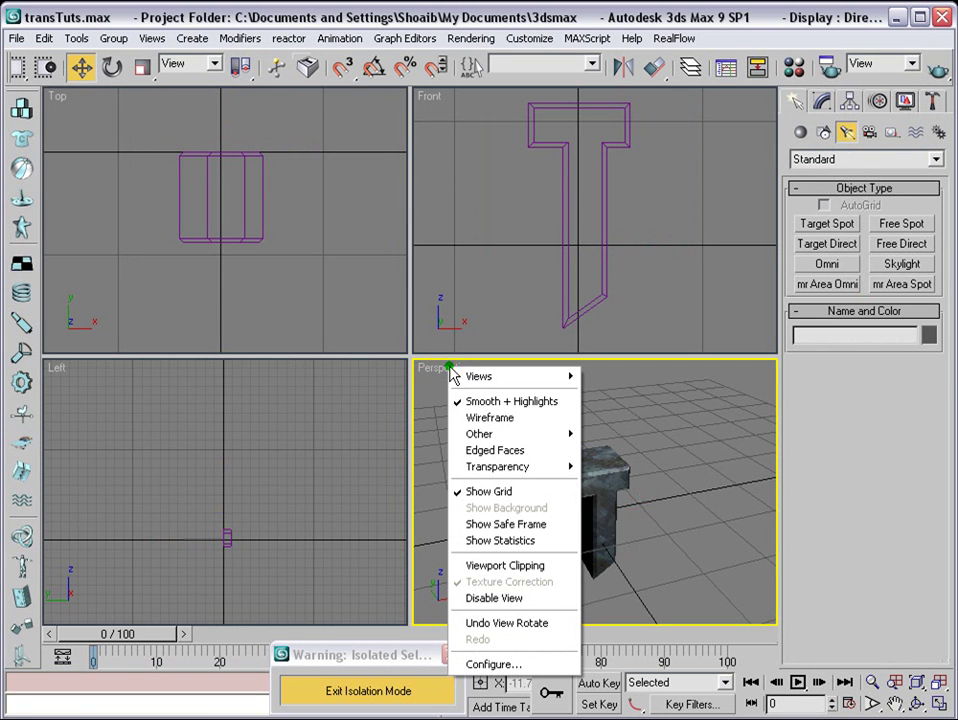
left_click(490, 450)
scroll(622, 462, "up", 4)
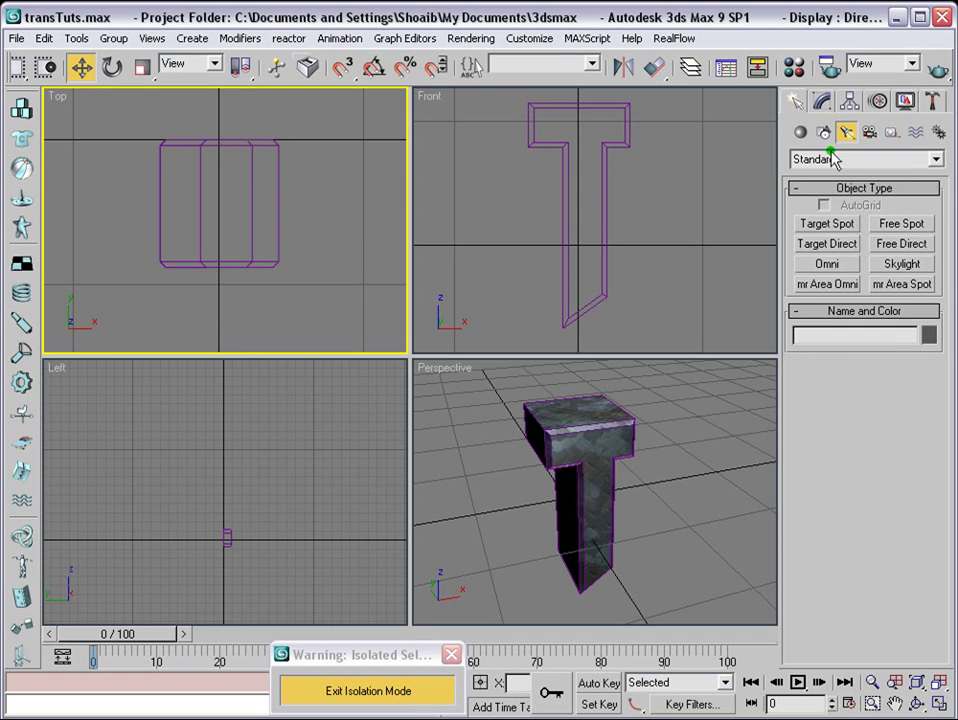
Draw a thin box across the T in the Top view, about 0.8 long, 15.7 wide and 7.5 high
left_click(822, 101)
left_click(795, 101)
left_click(800, 134)
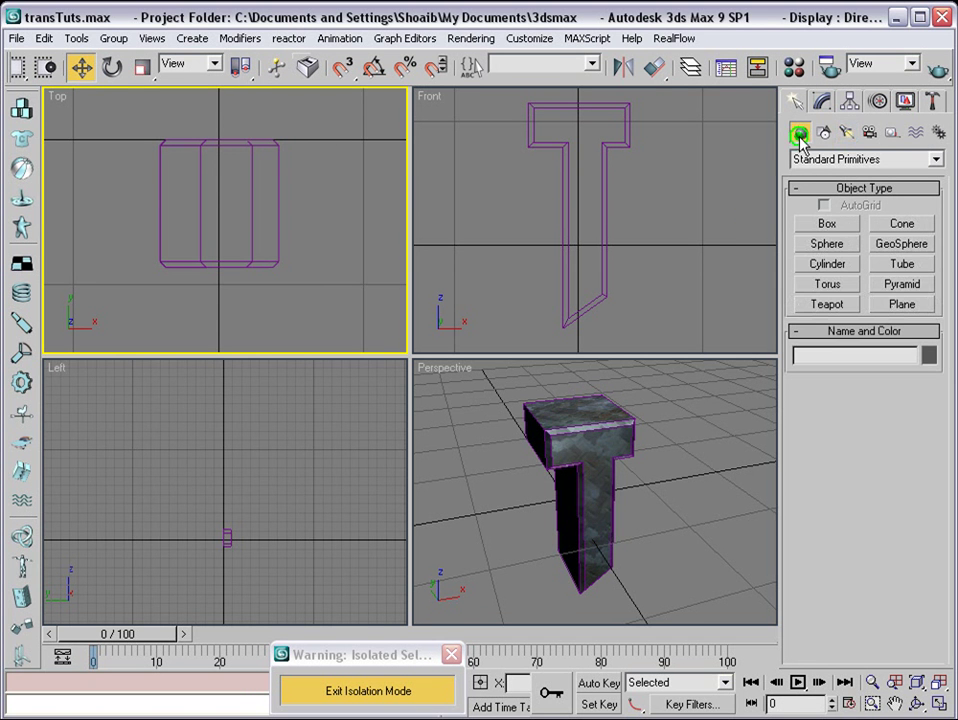
left_click(834, 226)
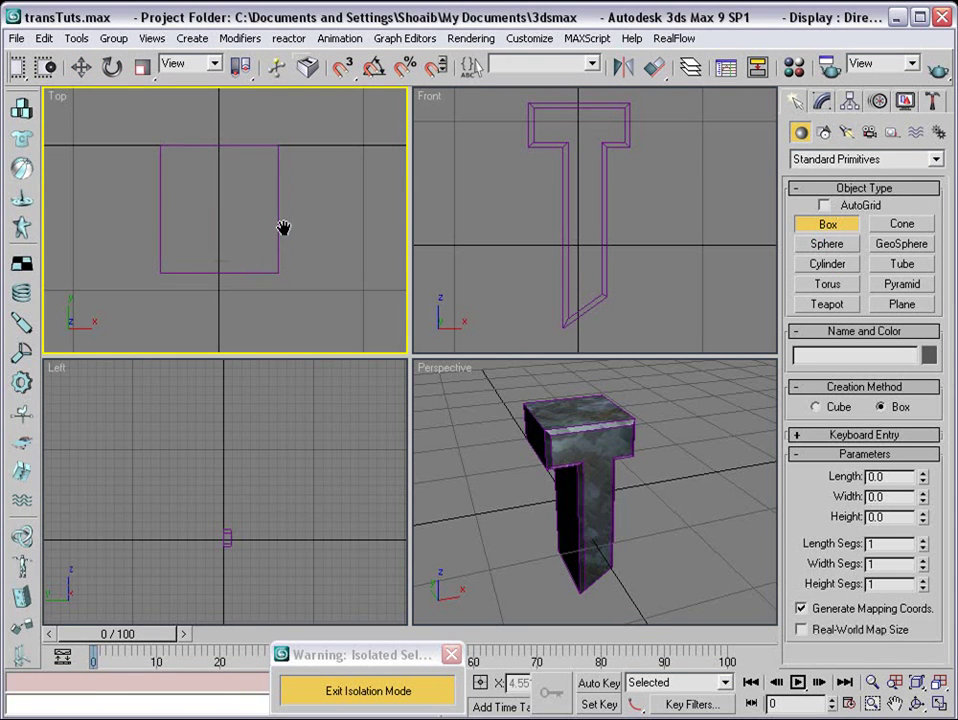
left_click_drag(103, 199, 331, 211)
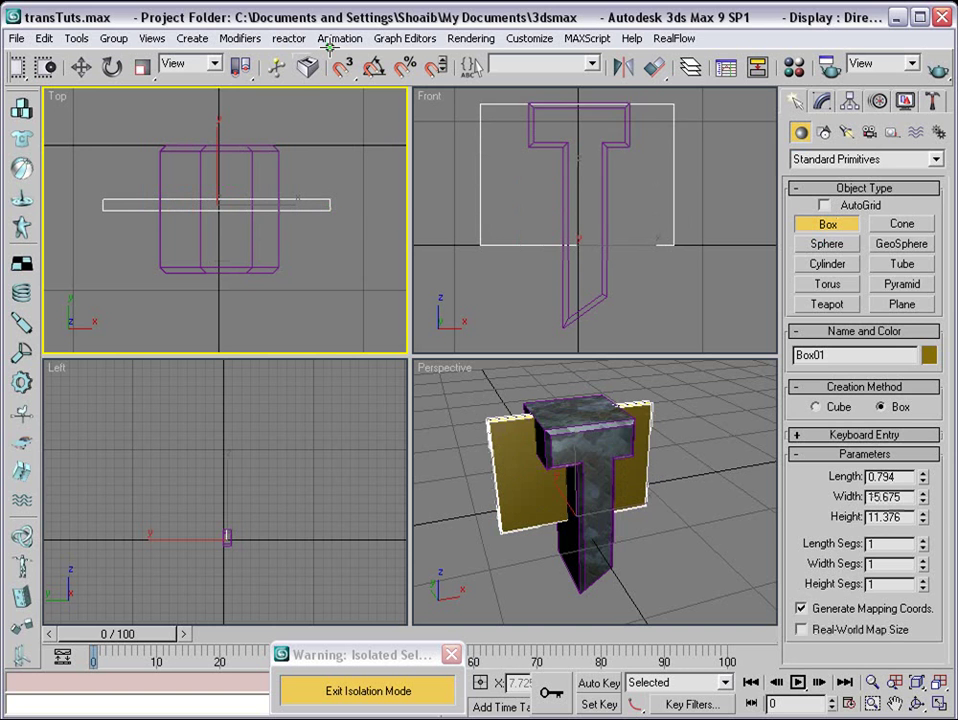
left_click(302, 100)
scroll(590, 239, "down", 3)
Enlarge the box to length 0.954, width 21.317 and height 18.246, and lower it in the Front view to span the T
left_click(823, 103)
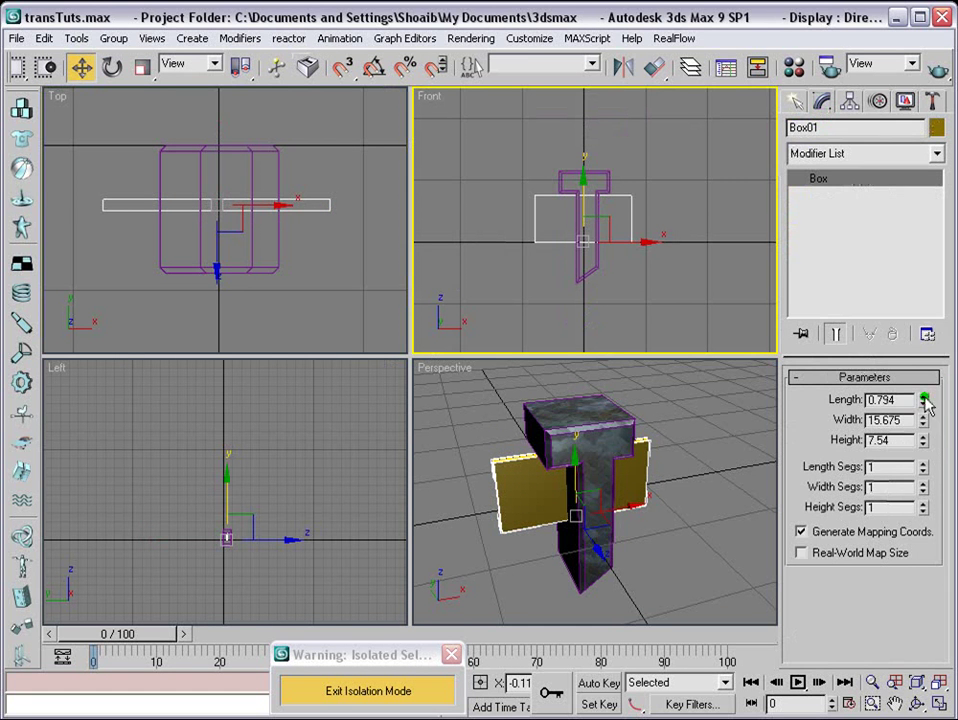
left_click(924, 398)
left_click_drag(924, 418, 925, 320)
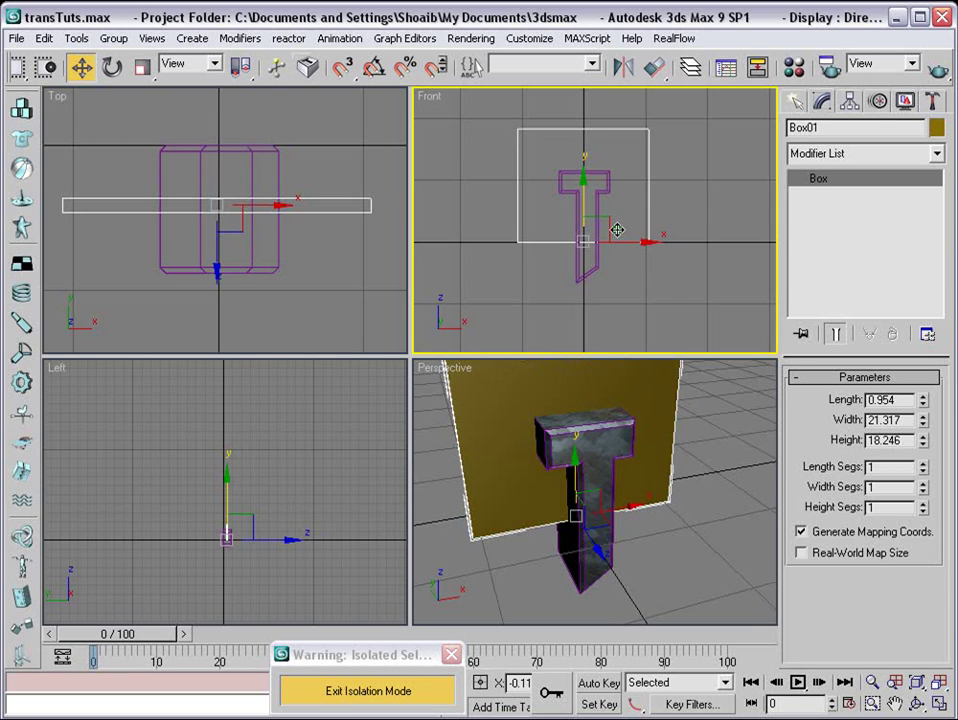
left_click_drag(596, 207, 596, 250)
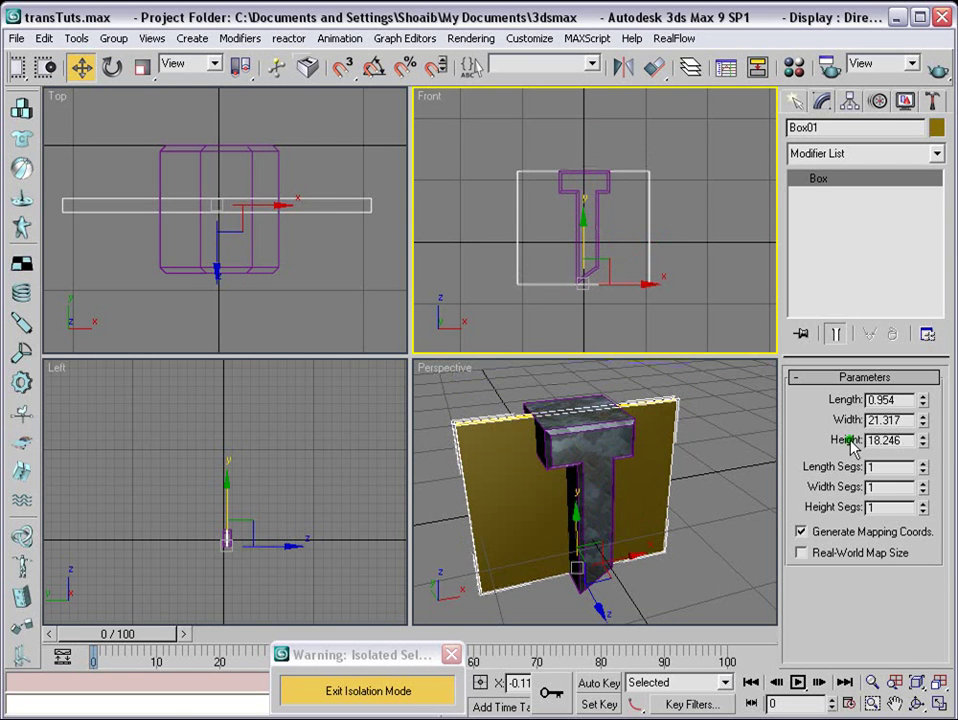
Set the box's height to 27.187, lower it past the T's tip, and thicken it to a length of 4.544
left_click_drag(926, 440, 932, 393)
left_click_drag(588, 246, 586, 264)
right_click(586, 466)
middle_click_drag(586, 466, 708, 479, "alt")
mouse_move(621, 475)
middle_mouse_down("alt")
mouse_move(652, 468)
mouse_move(671, 481)
mouse_move(556, 470)
middle_mouse_up("alt")
left_click_drag(924, 400, 924, 380)
right_click(460, 160)
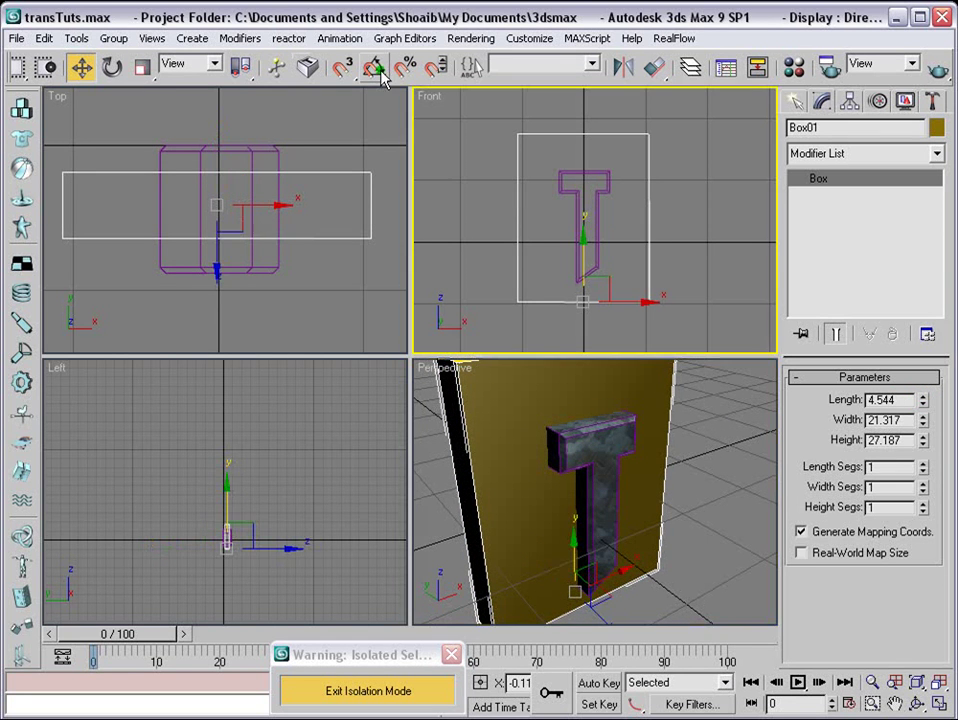
Turn on angle snap and make a rotated copy of the box perpendicular to the original around the vertical axis
left_click(380, 72)
left_click(121, 75)
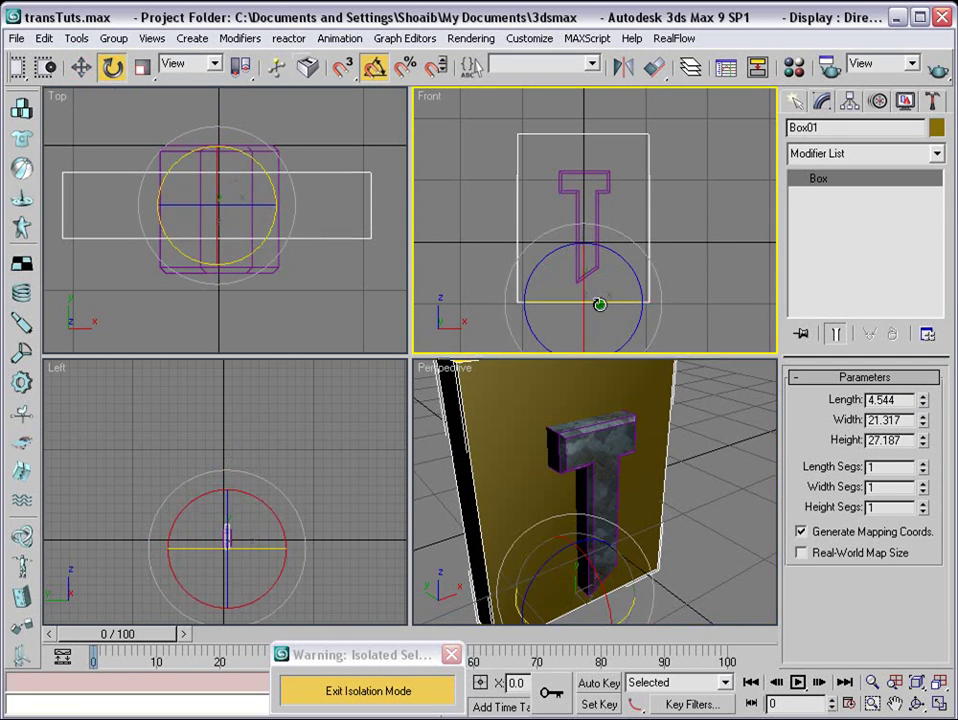
left_click_drag(599, 302, 660, 300, "shift")
left_click(480, 453)
right_click(289, 250)
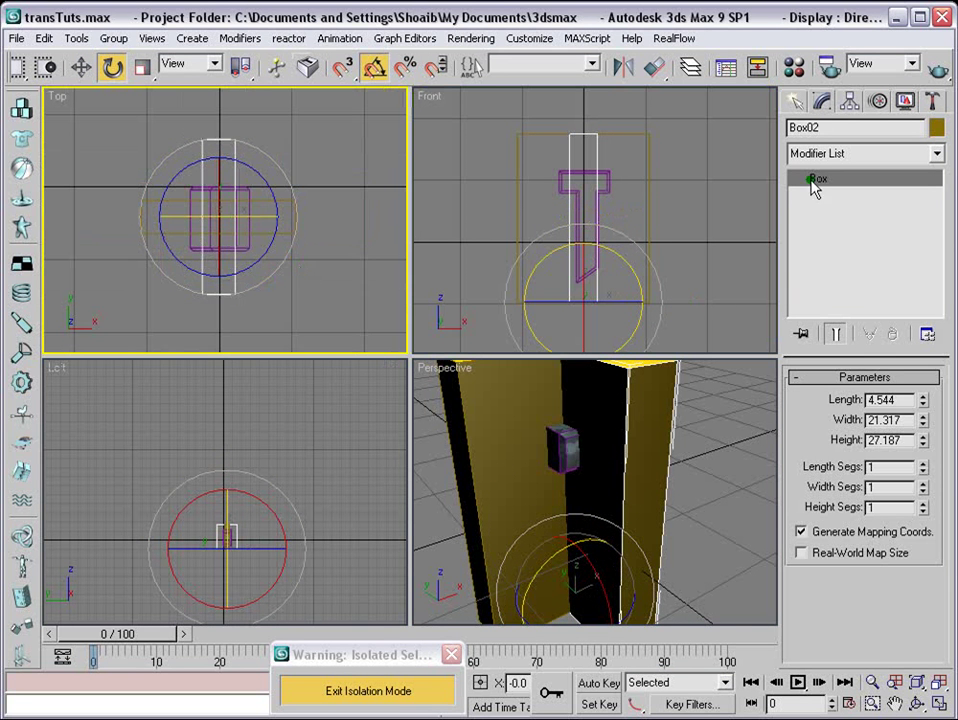
Resize the copied box to length 0.772, width 18.333 and height 29.09, and inspect it in Perspective
left_click_drag(922, 440, 937, 479)
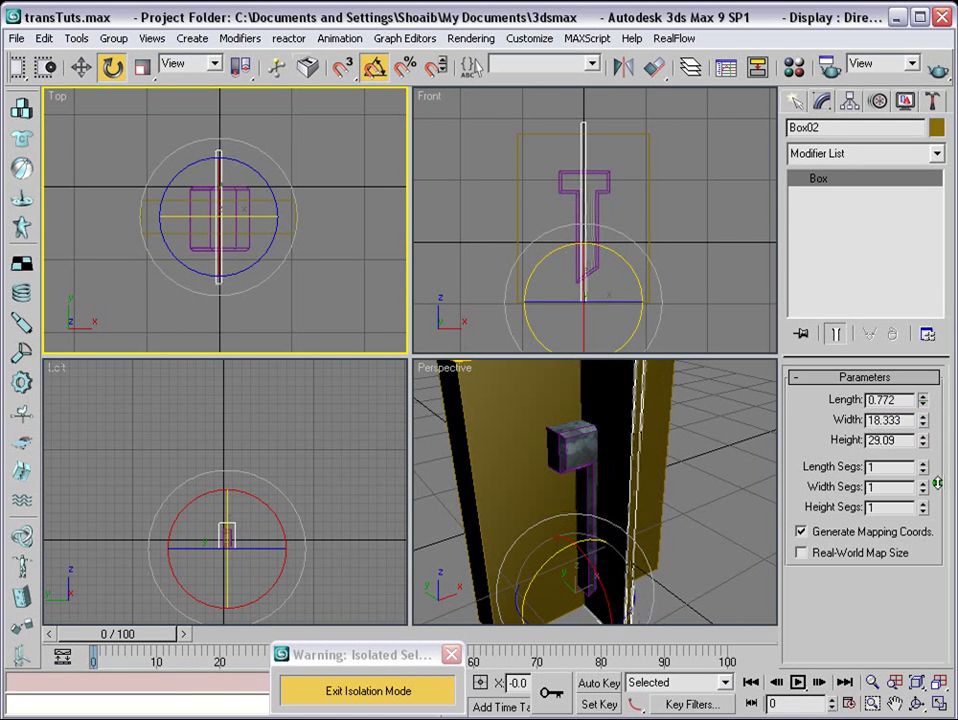
middle_click_drag(210, 287, 216, 269)
middle_click_drag(507, 407, 617, 520, "alt")
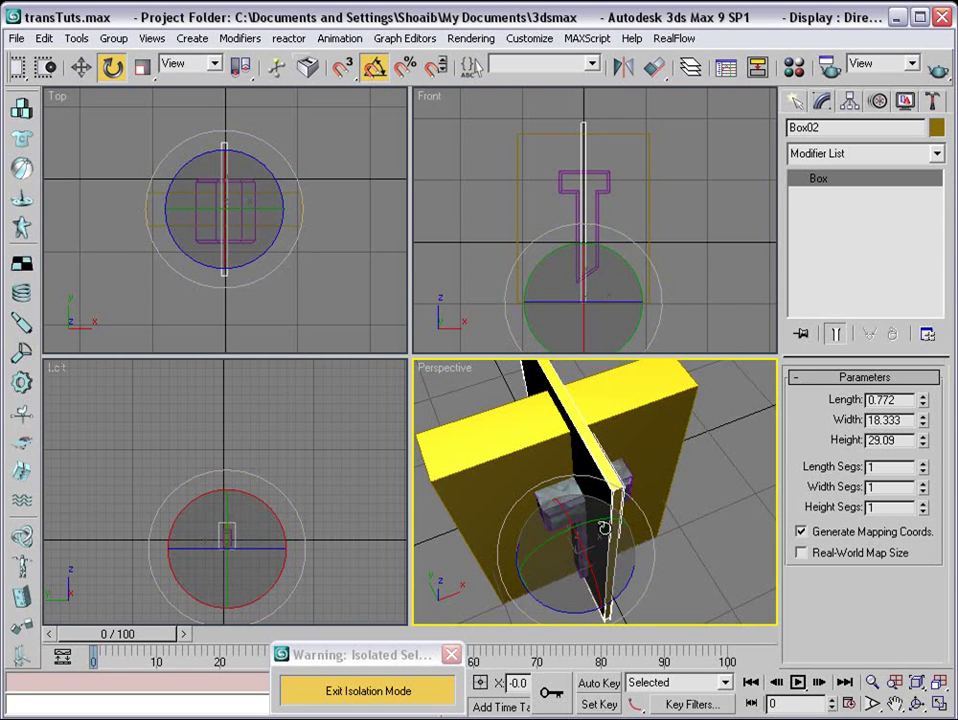
Resize the perpendicular box to length 0.052 and height 29.671, and adjust its sideways position in the Top view
left_click_drag(923, 441, 926, 475)
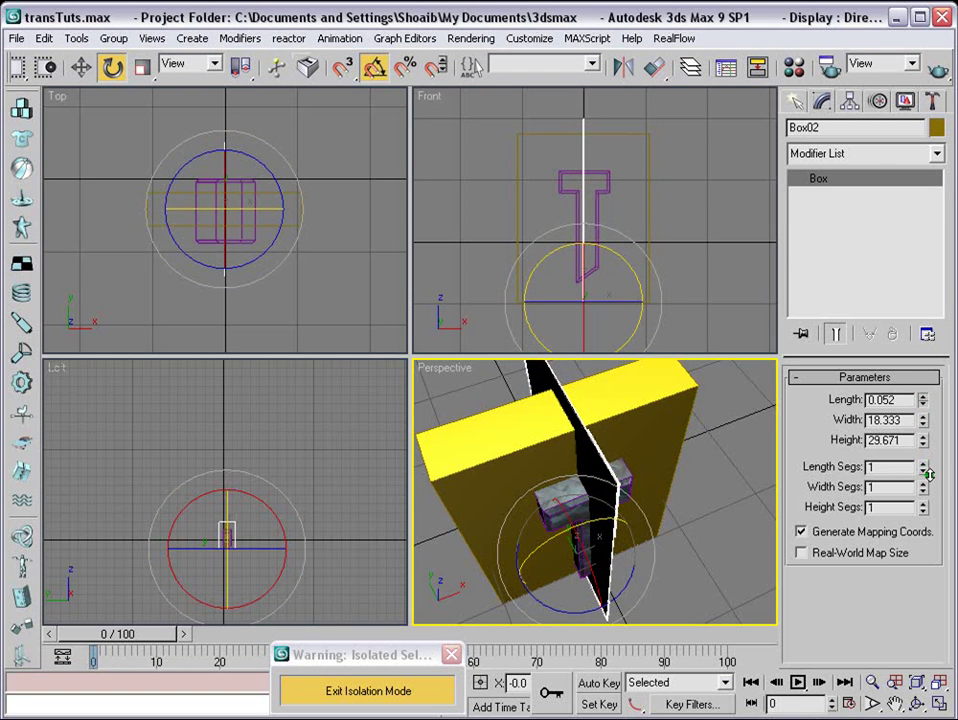
right_click(229, 107)
left_click(80, 67)
left_click_drag(275, 210, 259, 210)
Make a copy of the thin box, offset a short distance sideways along X in the Front view
right_click(680, 222)
left_click_drag(614, 300, 636, 301, "shift")
left_click(481, 452)
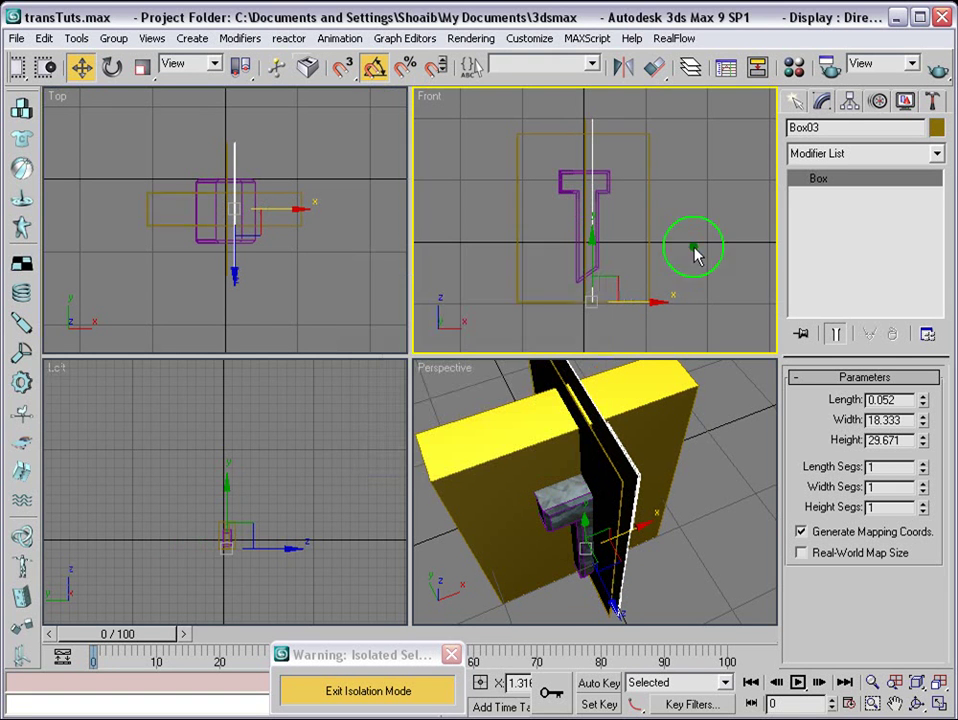
Make a copy of the new thin box rotated 90 degrees to lie flat, and move it across the T's stem
left_click(112, 67)
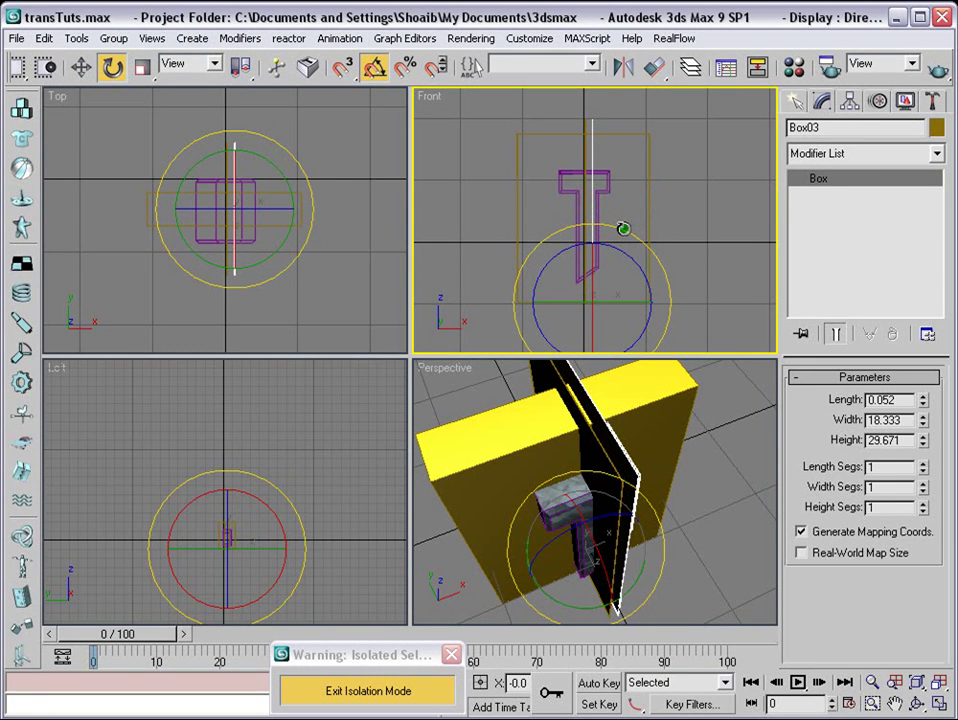
mouse_move(623, 229)
left_mouse_down("shift")
mouse_move(700, 277)
mouse_move(700, 300)
mouse_move(483, 411)
left_mouse_up("shift")
left_click(479, 458)
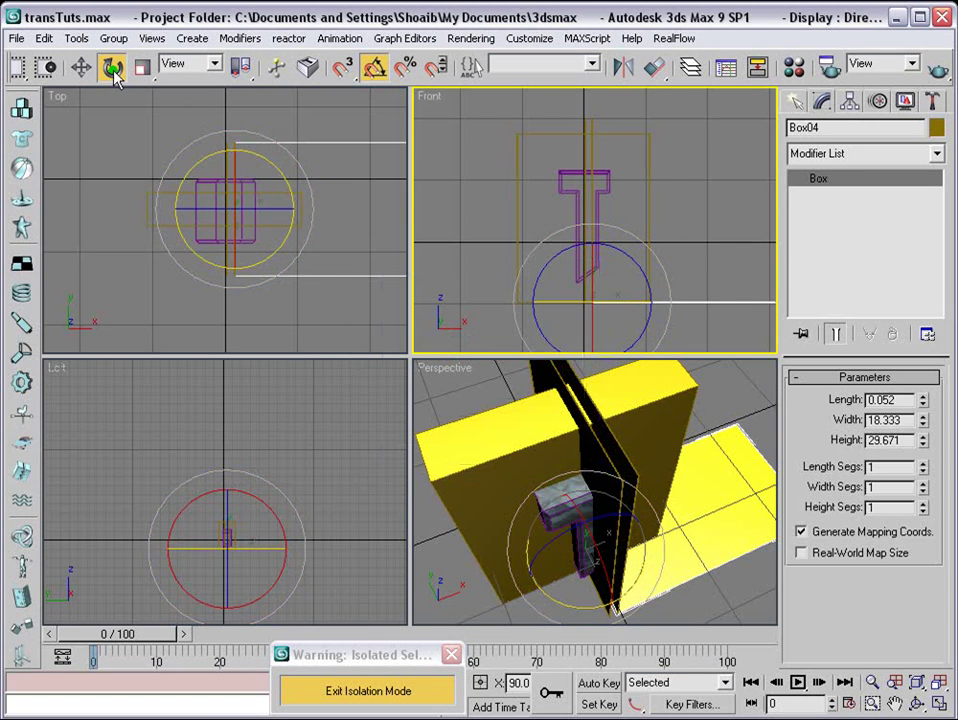
left_click(82, 67)
left_click_drag(616, 283, 514, 207)
middle_click_drag(665, 490, 697, 427, "alt")
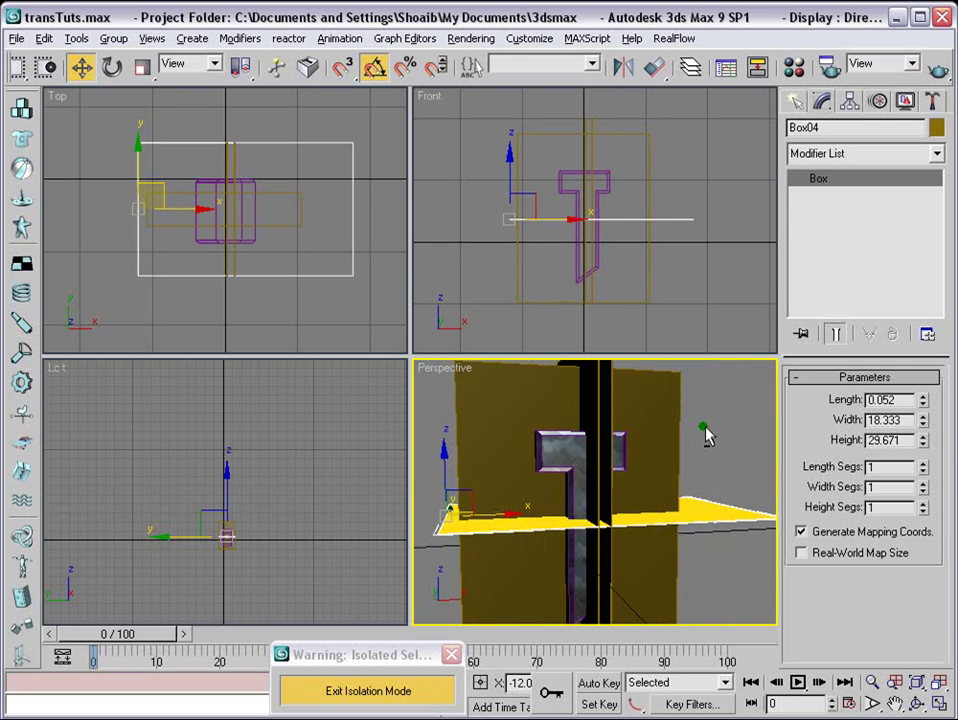
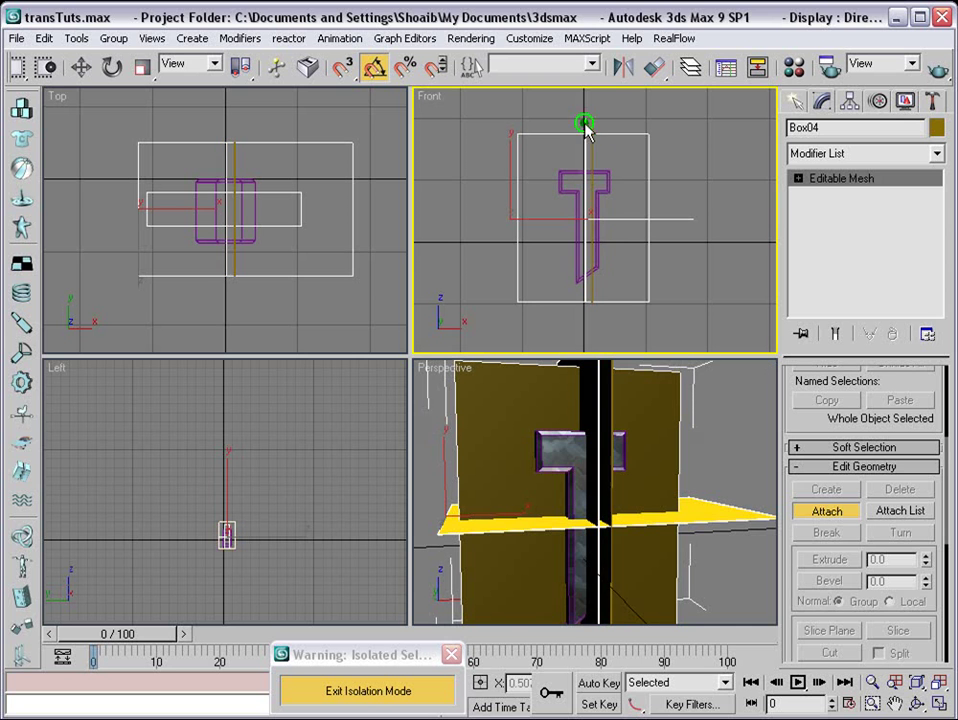
Attach the remaining thin vertical box to the combined mesh, leave Attach, and check the boxes in Perspective
left_click(703, 347)
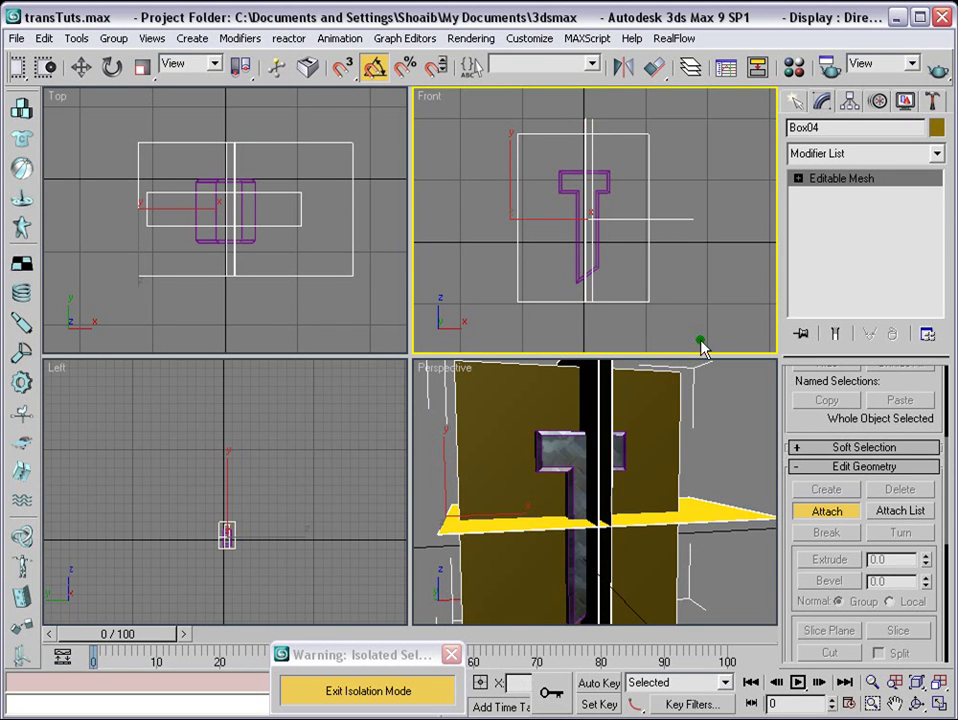
middle_click_drag(606, 438, 526, 427, "alt")
scroll(654, 481, "down", 3)
middle_click_drag(663, 496, 640, 487, "alt")
left_click(794, 101)
key("w")
key("F3")
key("F3")
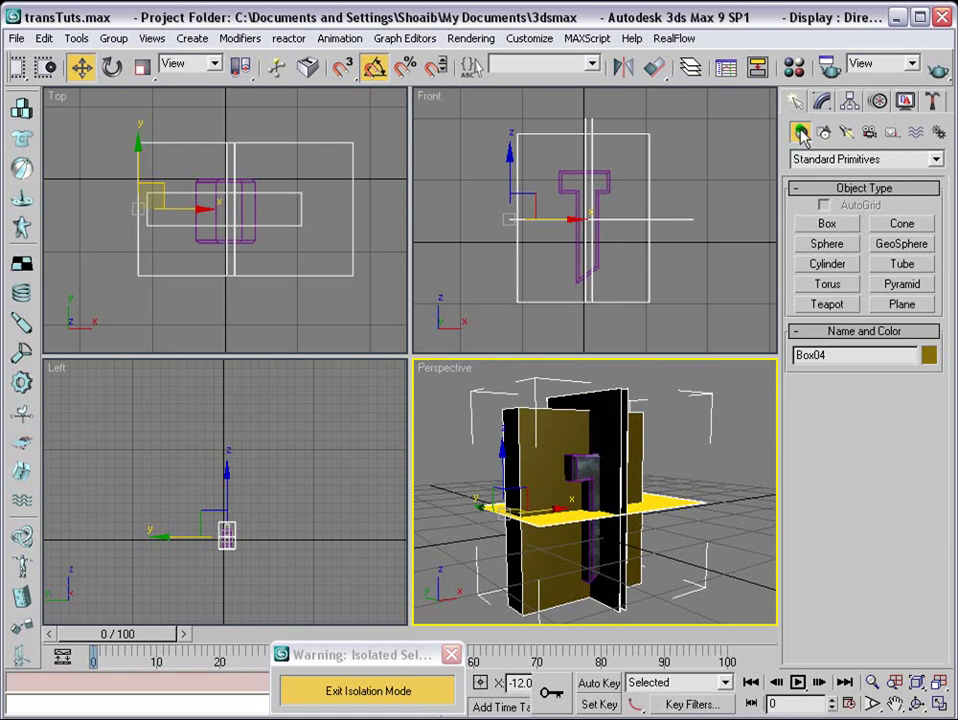
Apply ProCutter to the combined boxes with Auto Extract Mesh, Explode By Elements, Stock Outside Cutter and Stock Inside Cutter enabled
left_click(935, 160)
left_click(868, 203)
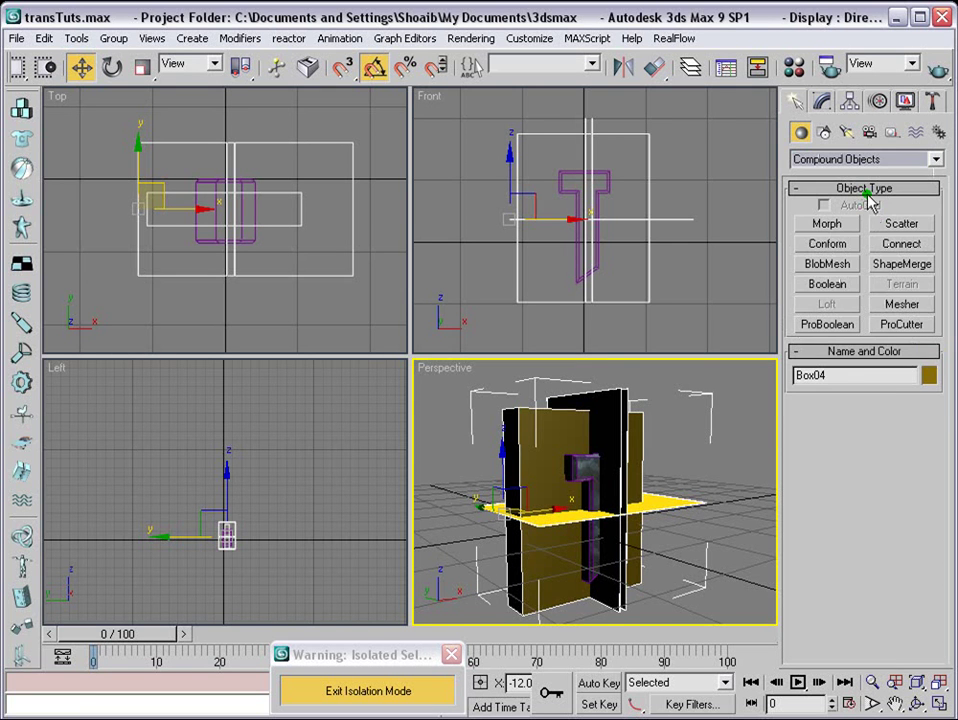
left_click(888, 326)
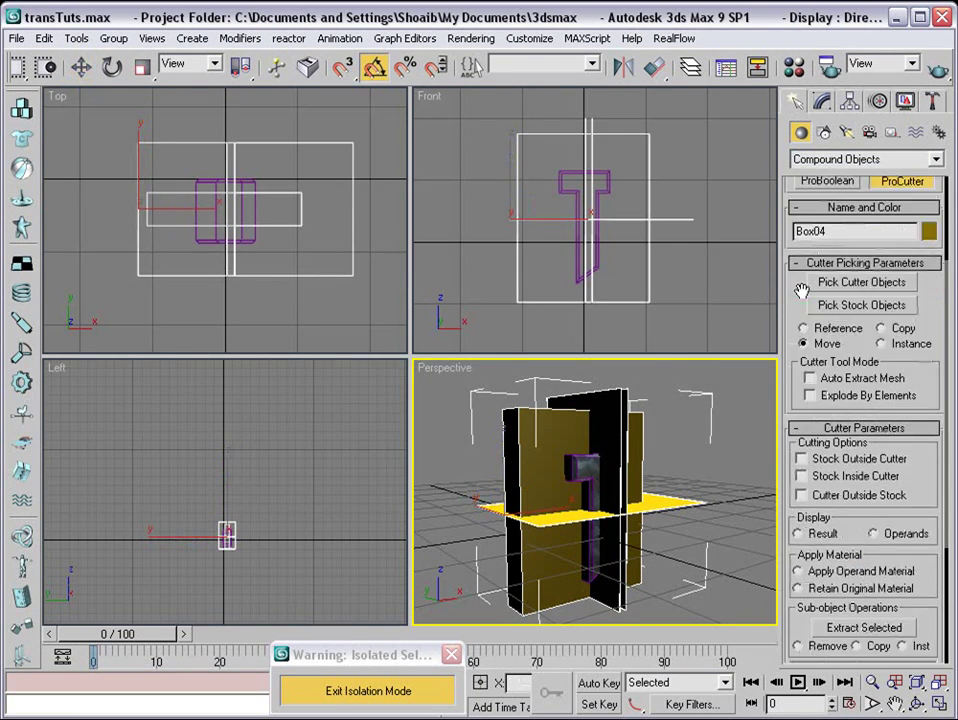
left_click(809, 378)
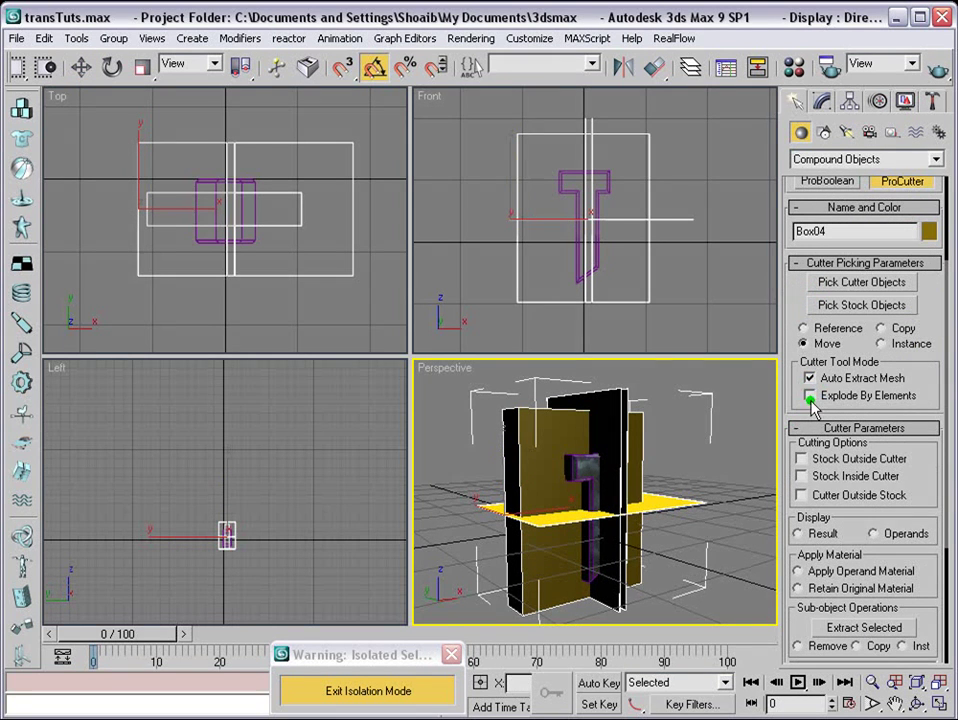
left_click(809, 395)
left_click(801, 458)
left_click(860, 476)
mouse_move(905, 505)
left_mouse_down()
mouse_move(917, 303)
mouse_move(922, 504)
left_mouse_up()
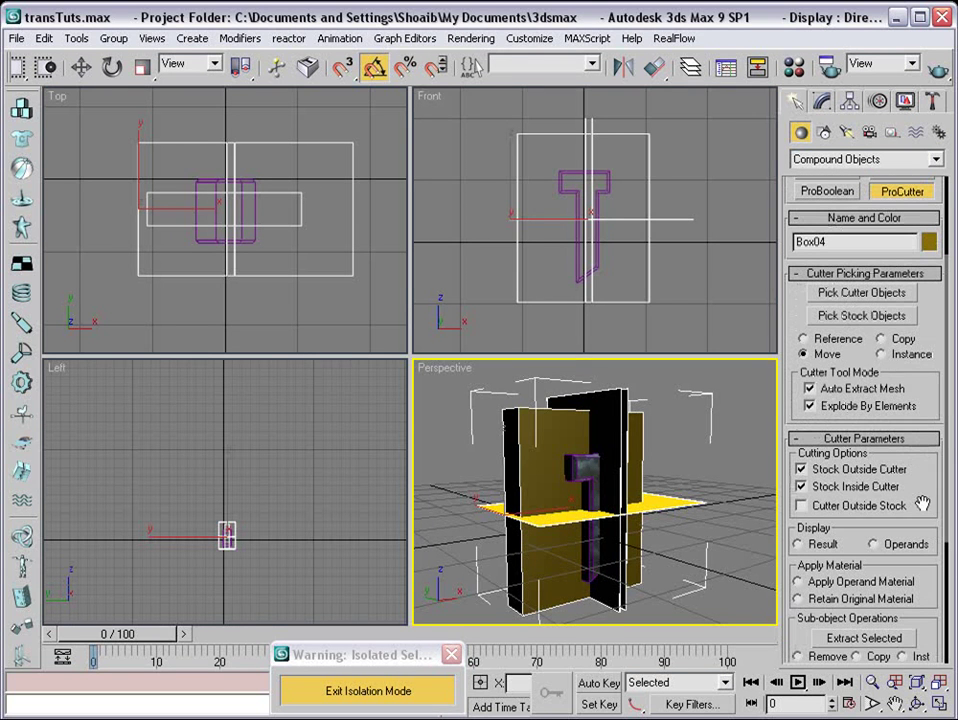
Examine the ProCutter's picking options, sub-object operations and operand list
left_click(864, 293)
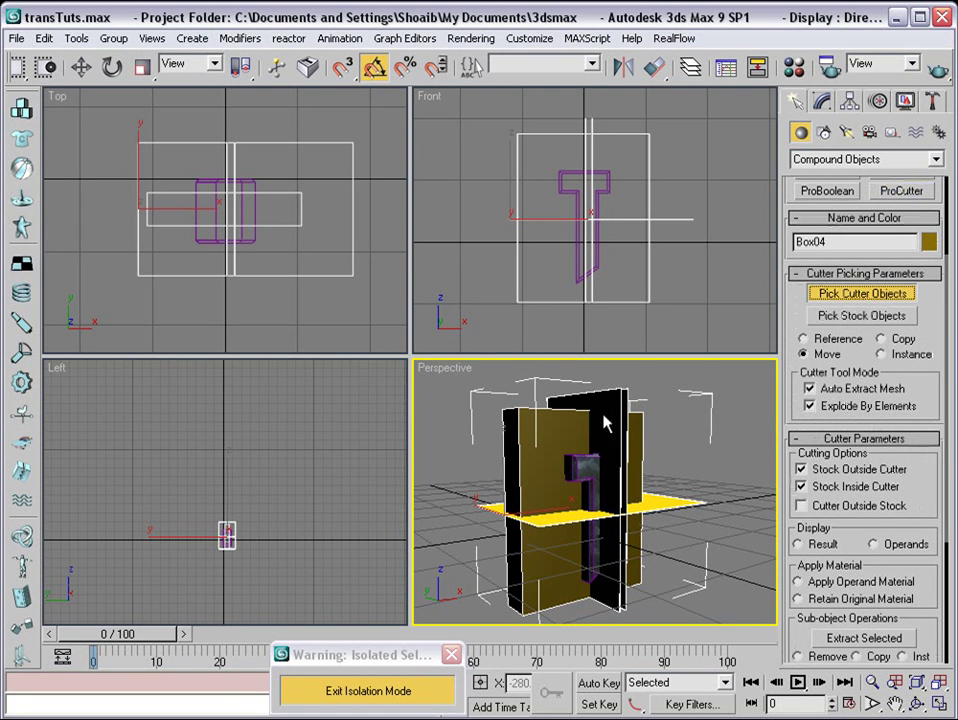
left_click_drag(917, 510, 926, 201)
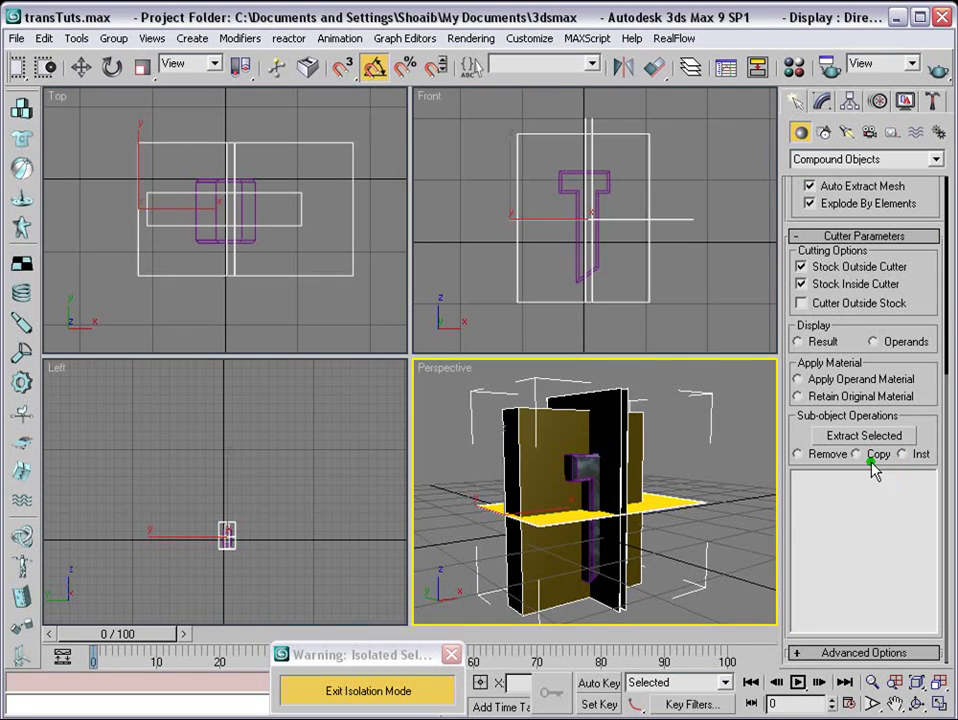
left_click(854, 436)
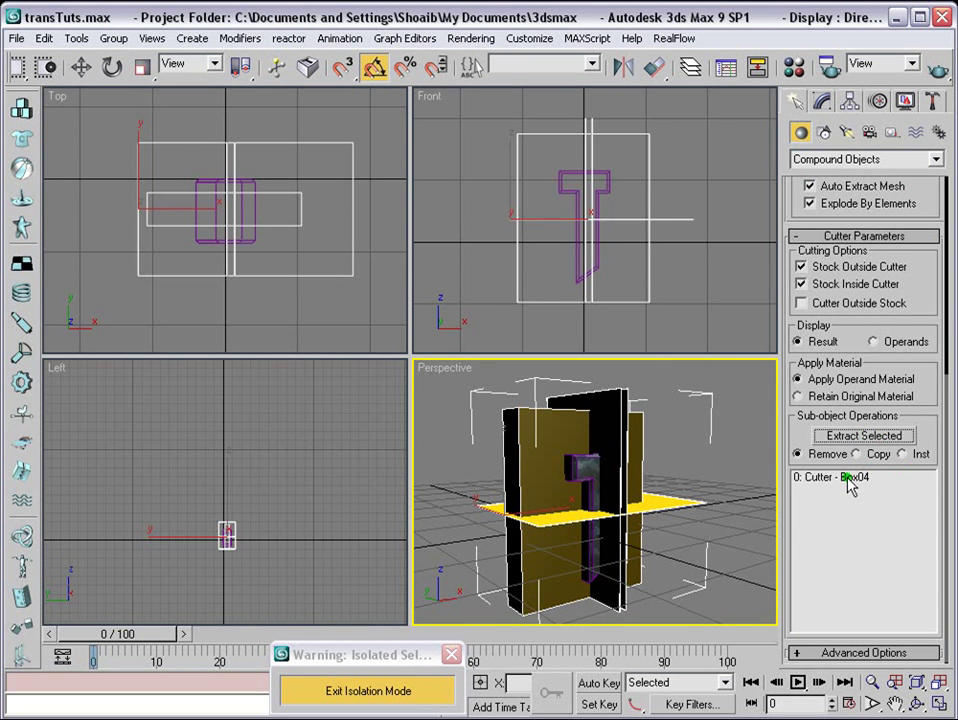
left_click(847, 479)
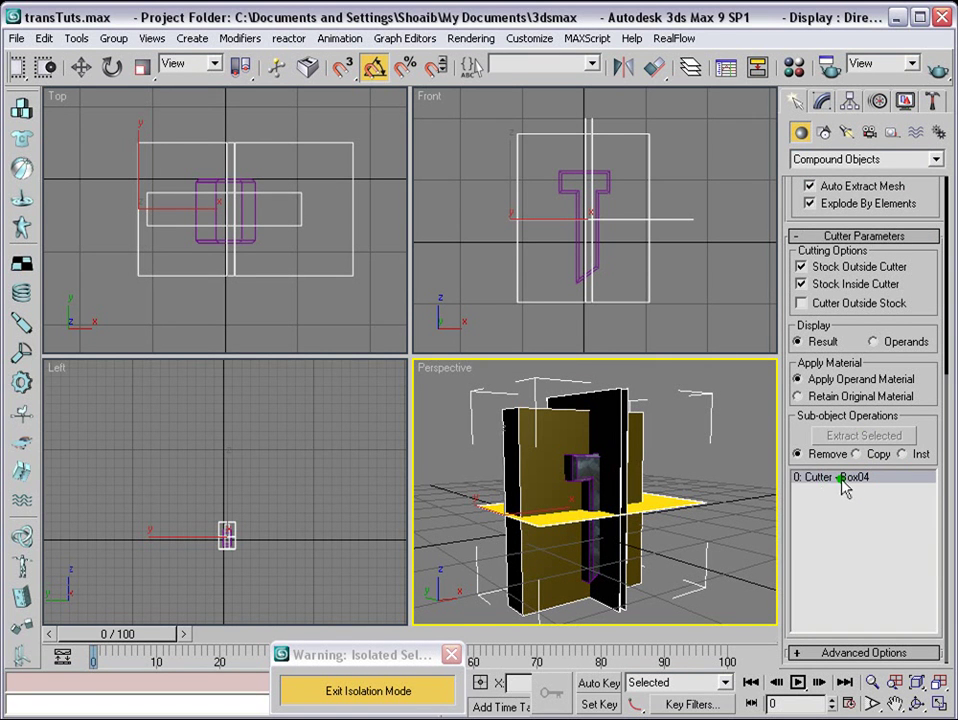
left_click(917, 512)
left_click_drag(916, 268, 917, 527)
left_click(821, 380)
left_click(843, 379)
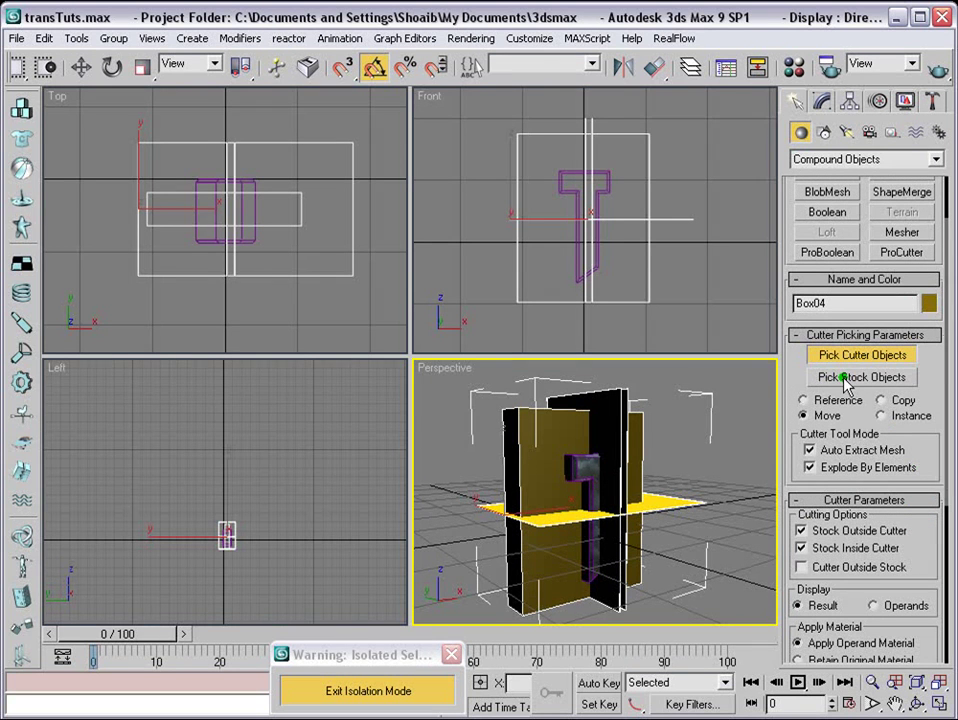
Cut the T by picking it as the ProCutter stock object, and remove the leftover cutter boxes
left_click(845, 381)
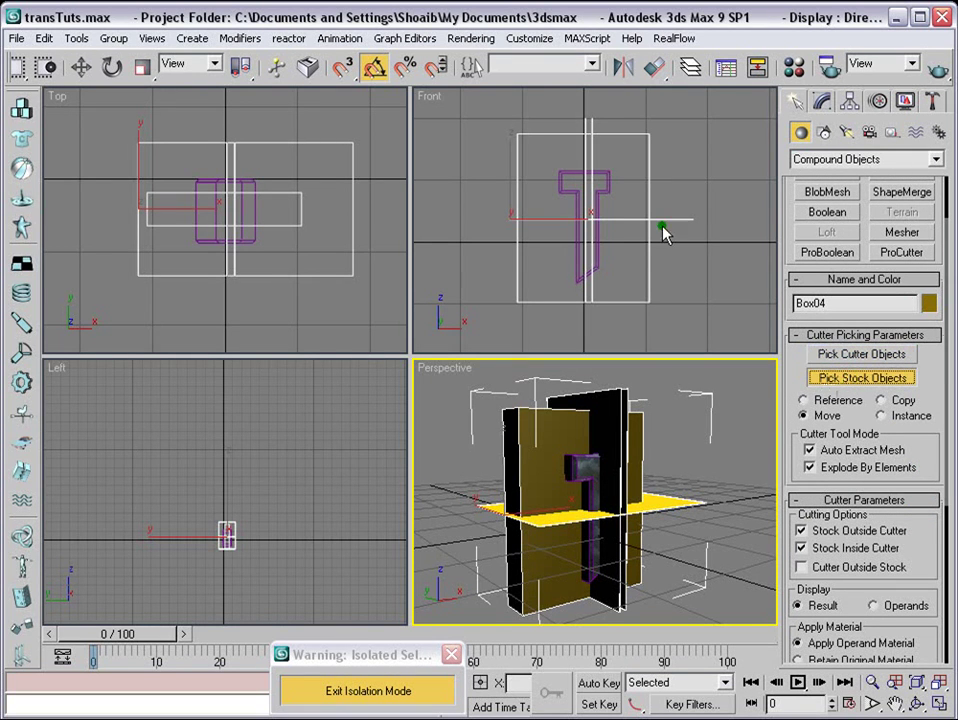
left_click(607, 180)
left_click(733, 468)
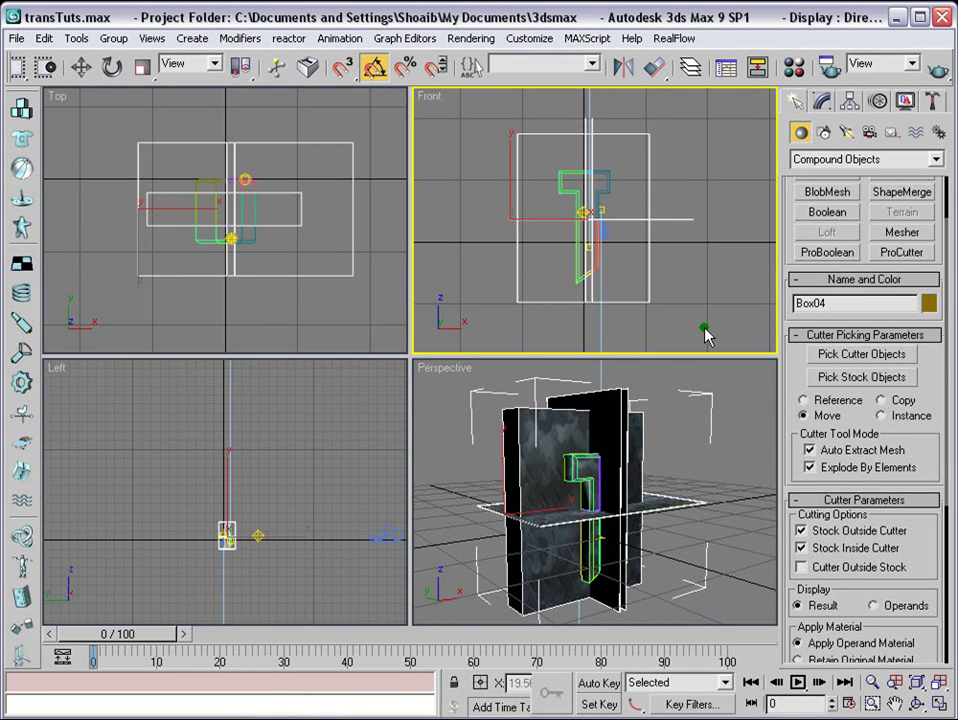
mouse_move(632, 489)
middle_mouse_down("alt")
mouse_move(584, 500)
mouse_move(632, 486)
middle_mouse_up("alt")
scroll(586, 499, "up", 3)
middle_click_drag(664, 214, 660, 222)
scroll(660, 228, "up", 4)
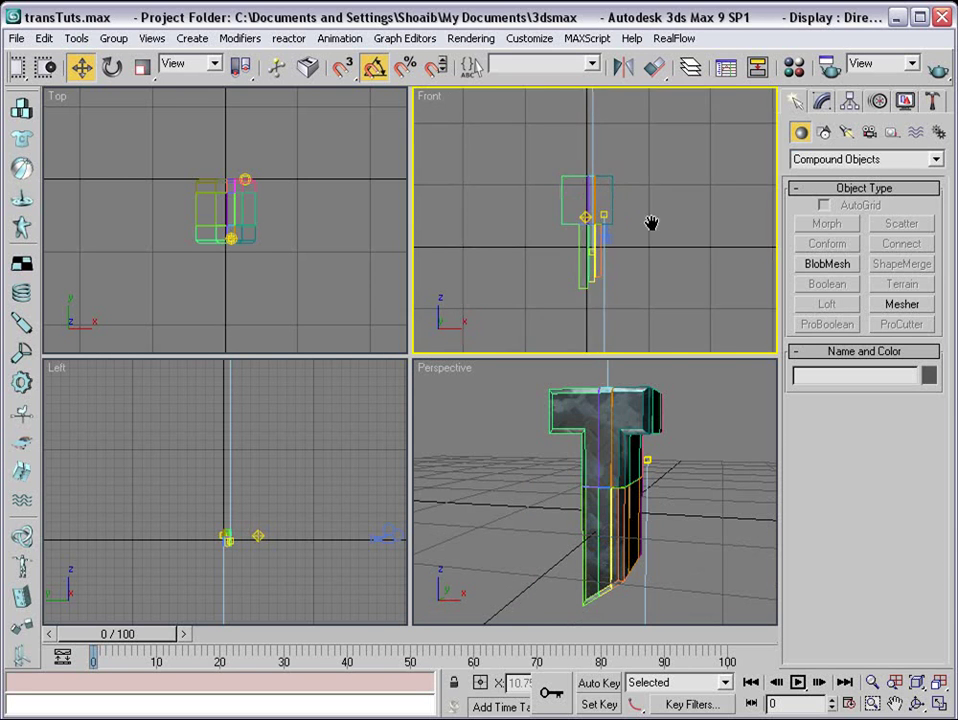
Try moving one cut piece of the T sideways in the Front view, and undo the move
left_click(577, 156)
left_click_drag(505, 210, 387, 214)
key("ctrl+z")
left_click(510, 302)
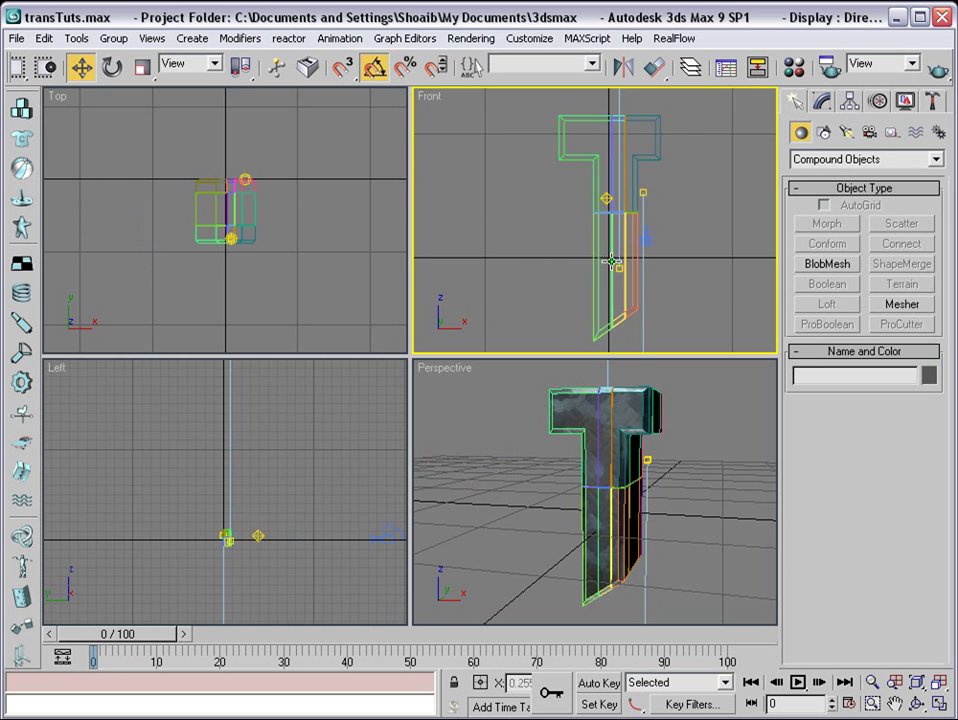
Select everything around the T in the Front view with a selection region
scroll(605, 312, "down", 3)
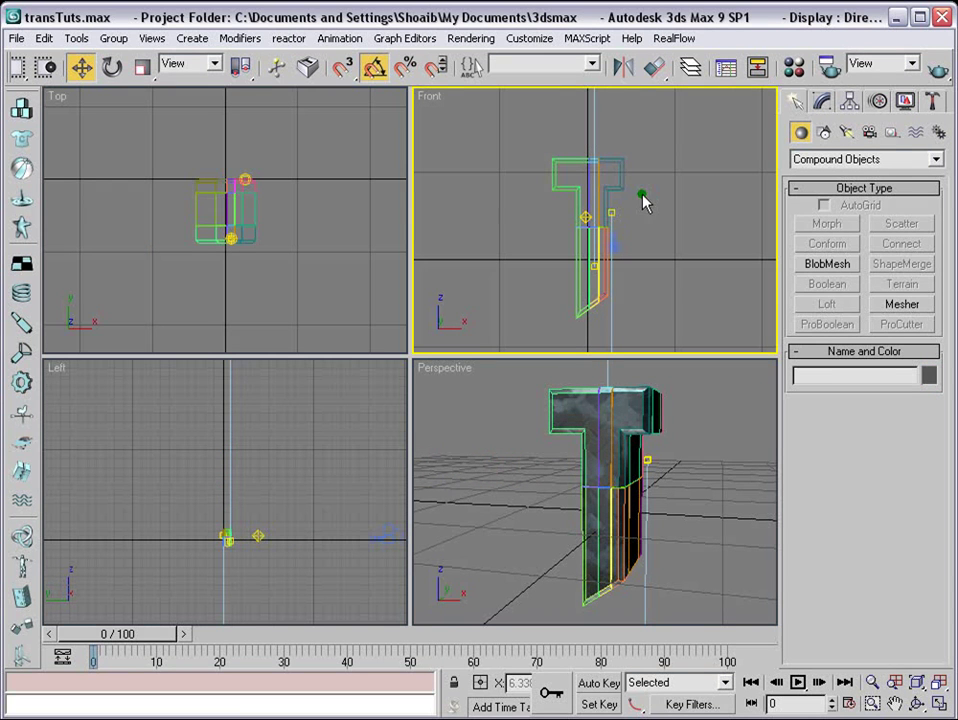
left_click(563, 186)
key("ctrl+a")
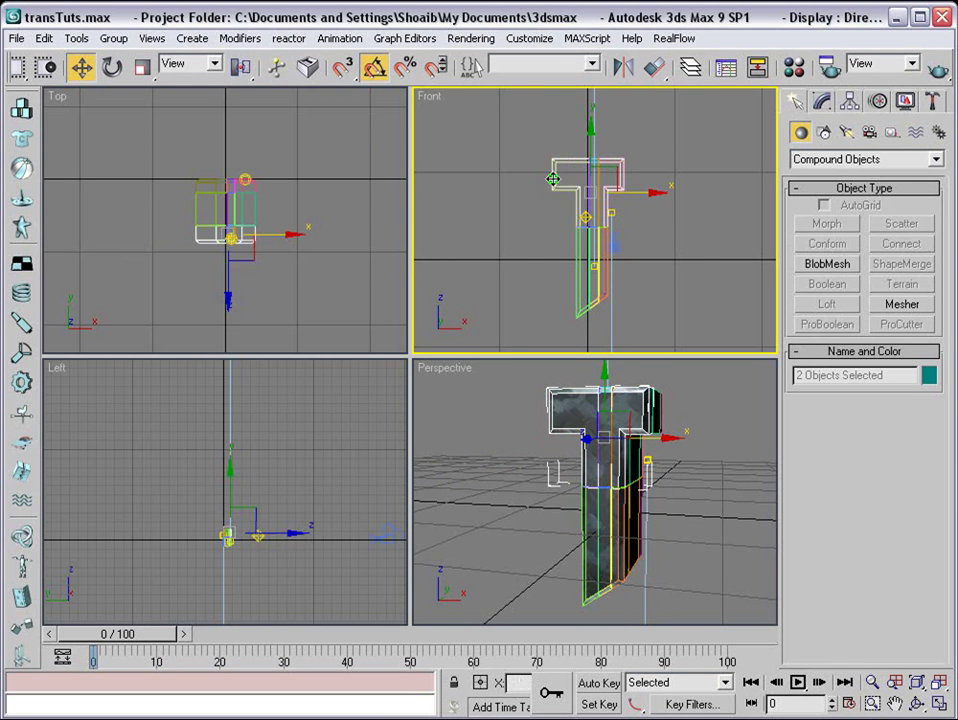
left_click_drag(678, 150, 530, 349)
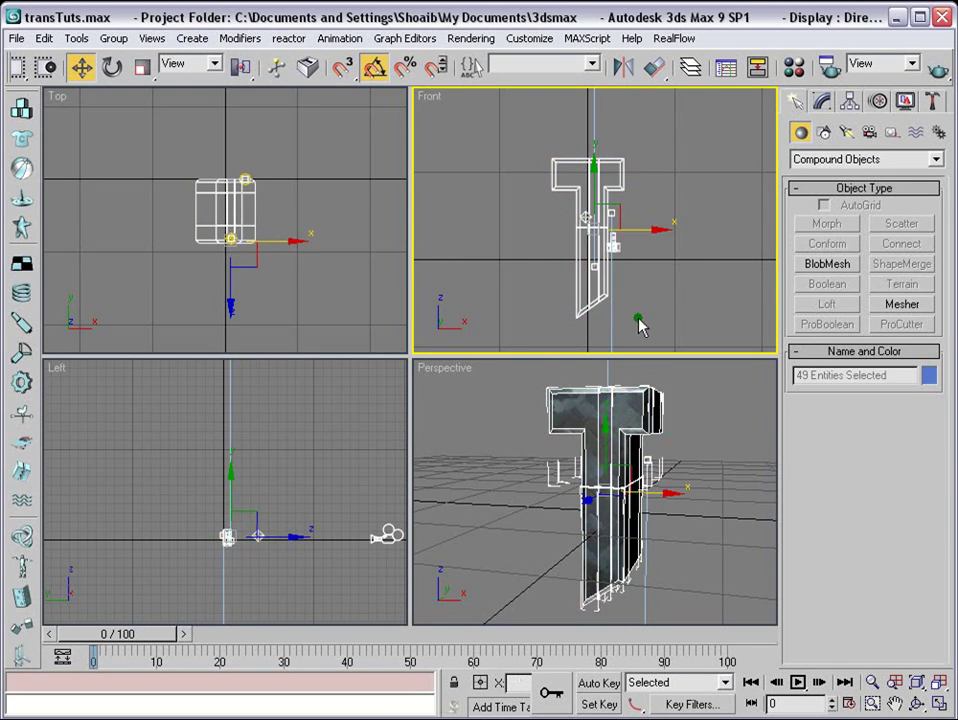
Remove Camera01, Omni01, Spot01.Target and Spot02.Target from the selection by name, keeping only the box pieces
left_click_drag(125, 64, 336, 70)
left_click(194, 66)
left_click_drag(505, 387, 503, 473)
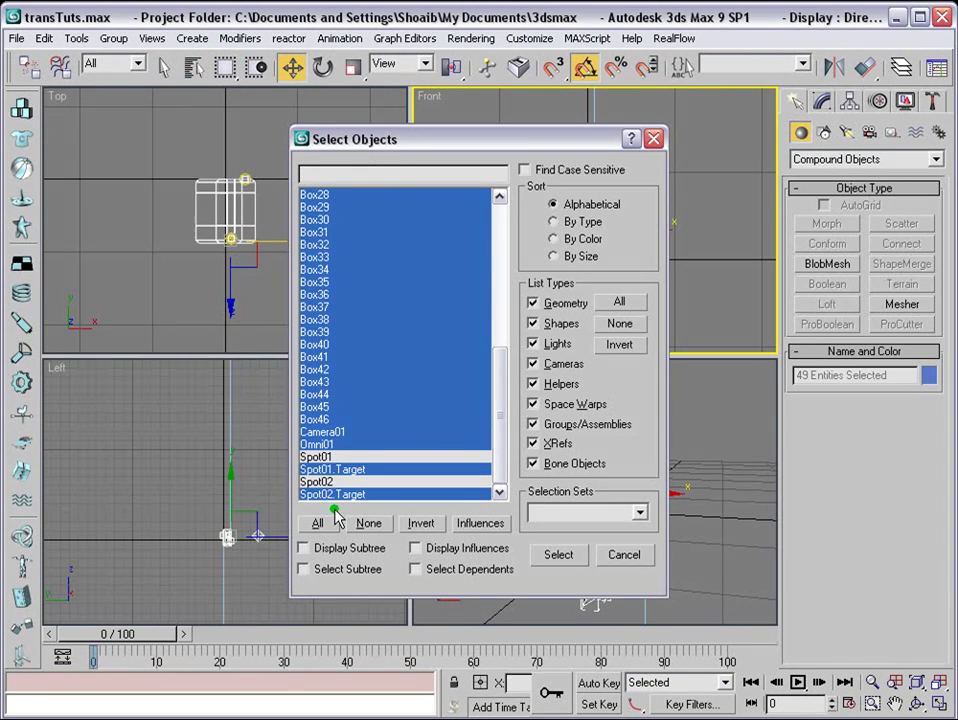
left_click(325, 469, "ctrl")
left_click(336, 493, "ctrl")
left_click(324, 444, "ctrl")
left_click(322, 431, "ctrl")
mouse_move(500, 391)
left_mouse_down()
mouse_move(513, 258)
mouse_move(514, 378)
left_mouse_up()
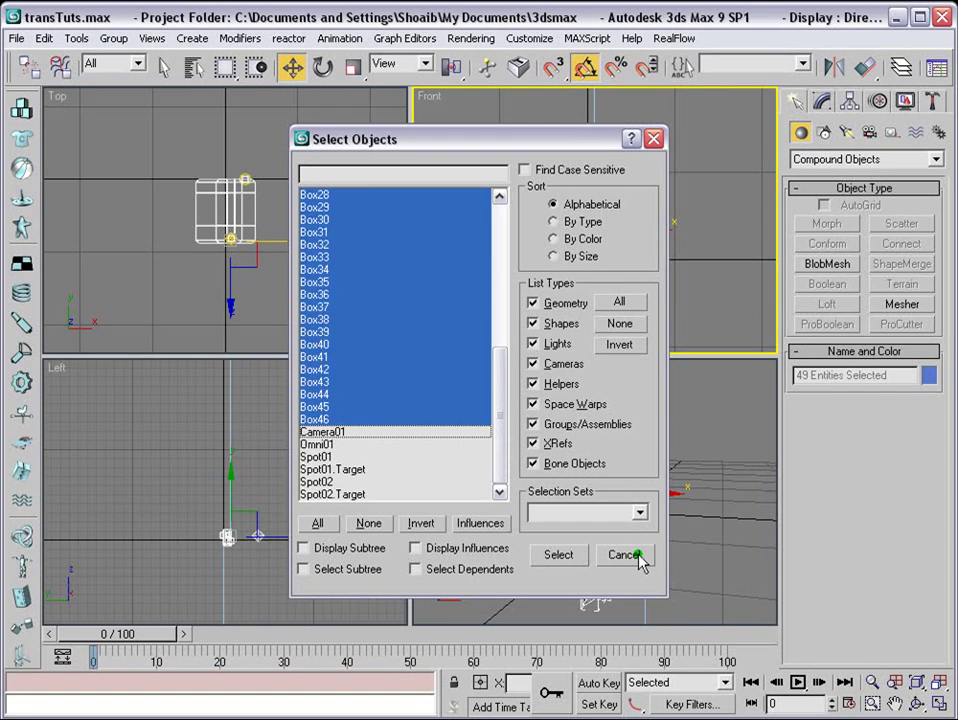
left_click(574, 555)
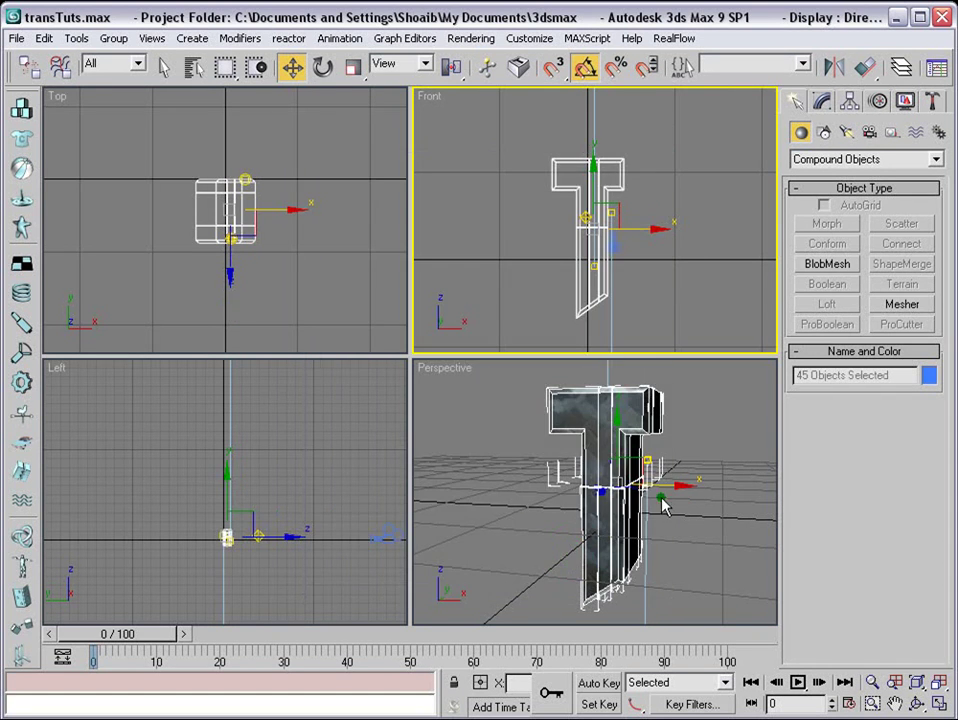
Isolate the selected T pieces, move the isolation dialog clear of the viewports, and deselect the pieces
right_click(609, 206)
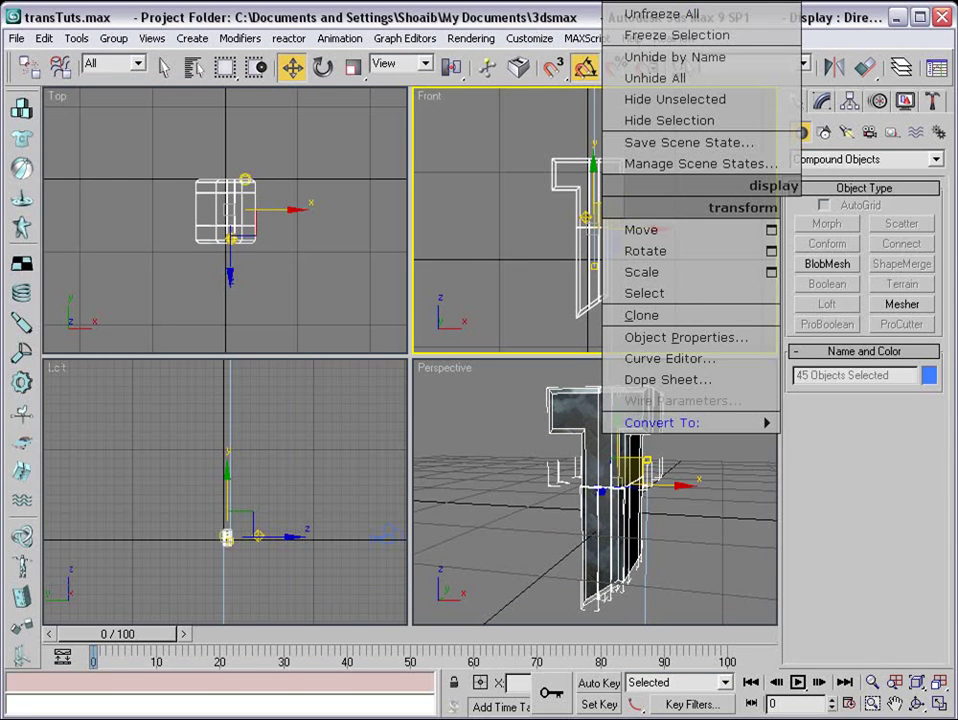
left_click(662, 2)
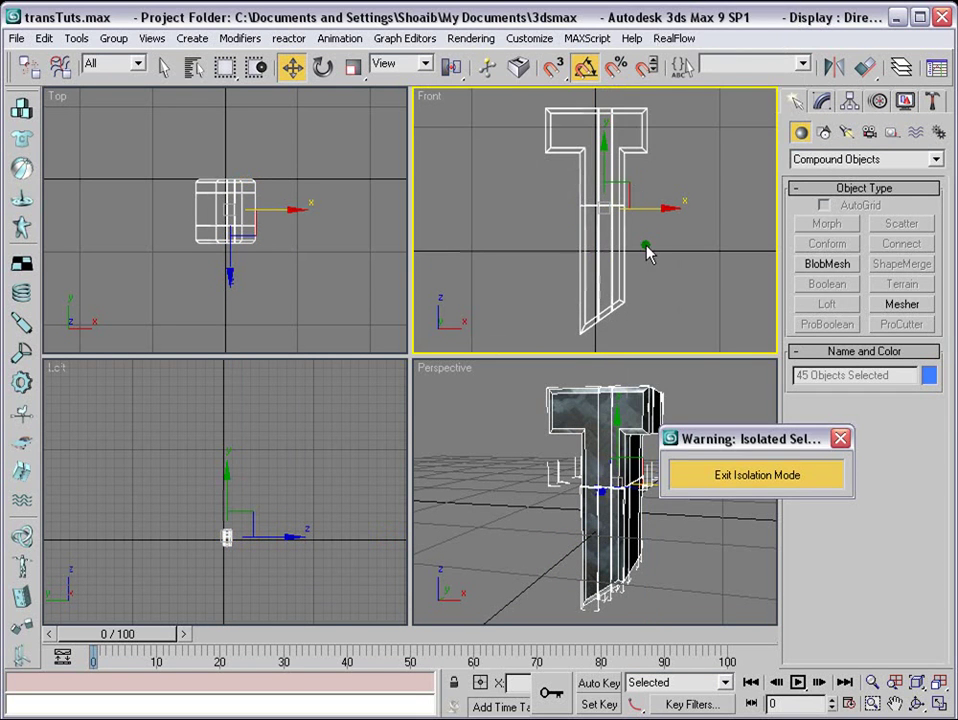
left_click_drag(770, 445, 157, 27)
left_click(593, 205)
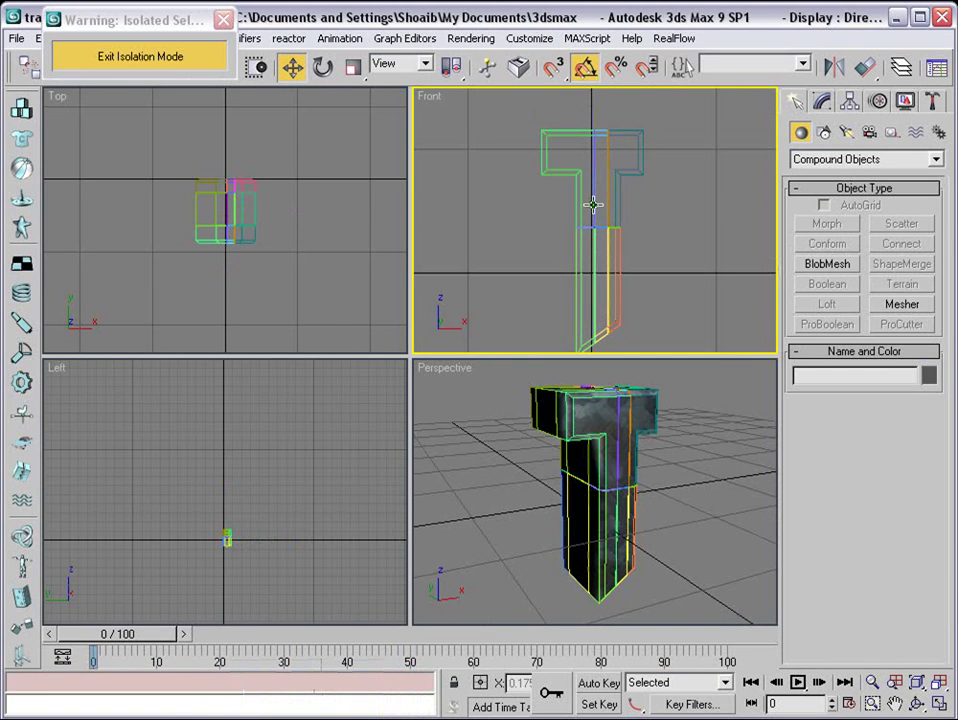
left_click(235, 278)
Select all the T pieces, centre each pivot to its object, and clear the selection
left_click(643, 143)
key("ctrl+a")
left_click(850, 102)
left_click(876, 222)
left_click(845, 322)
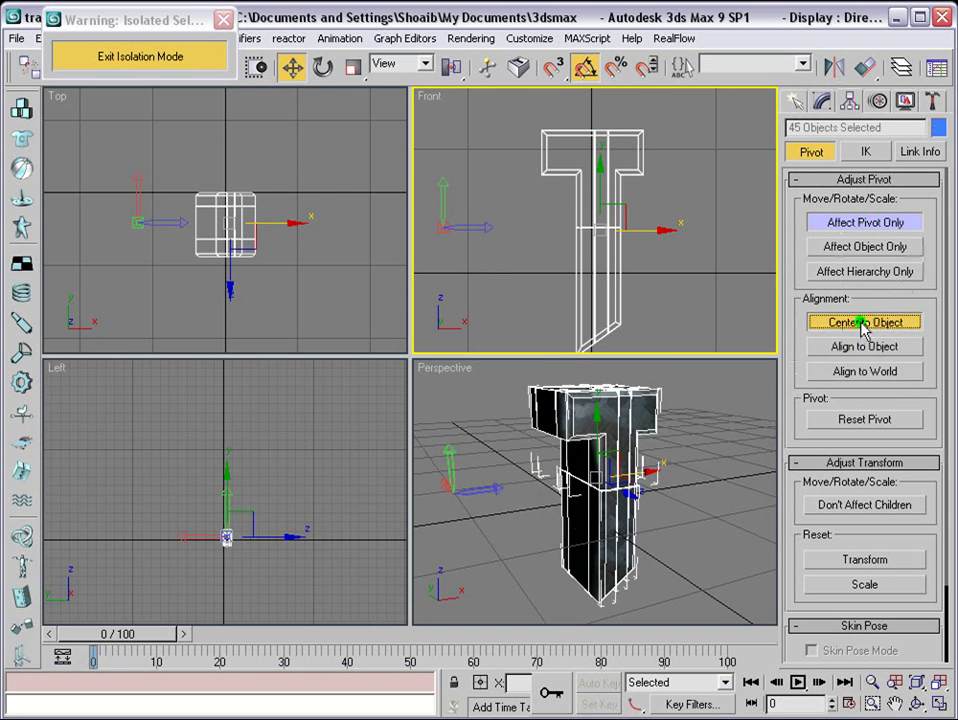
left_click(799, 102)
left_click(722, 289)
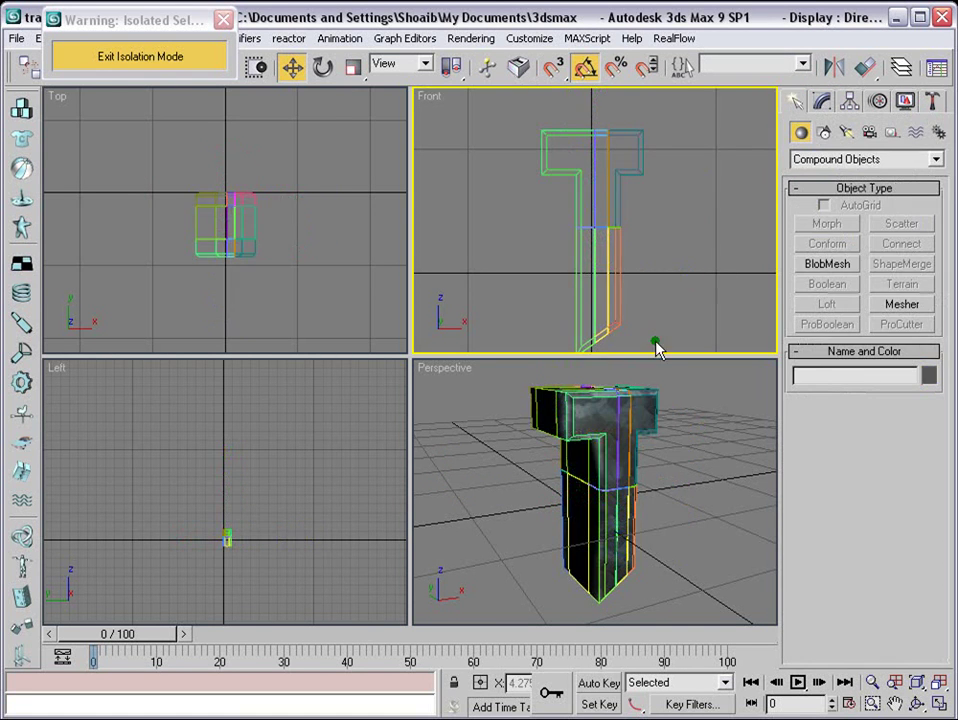
Select the lower-left front piece of the T's stem and raise its pivot to the piece's upper edge in the Front view
left_click(578, 240)
middle_click_drag(685, 277, 667, 223)
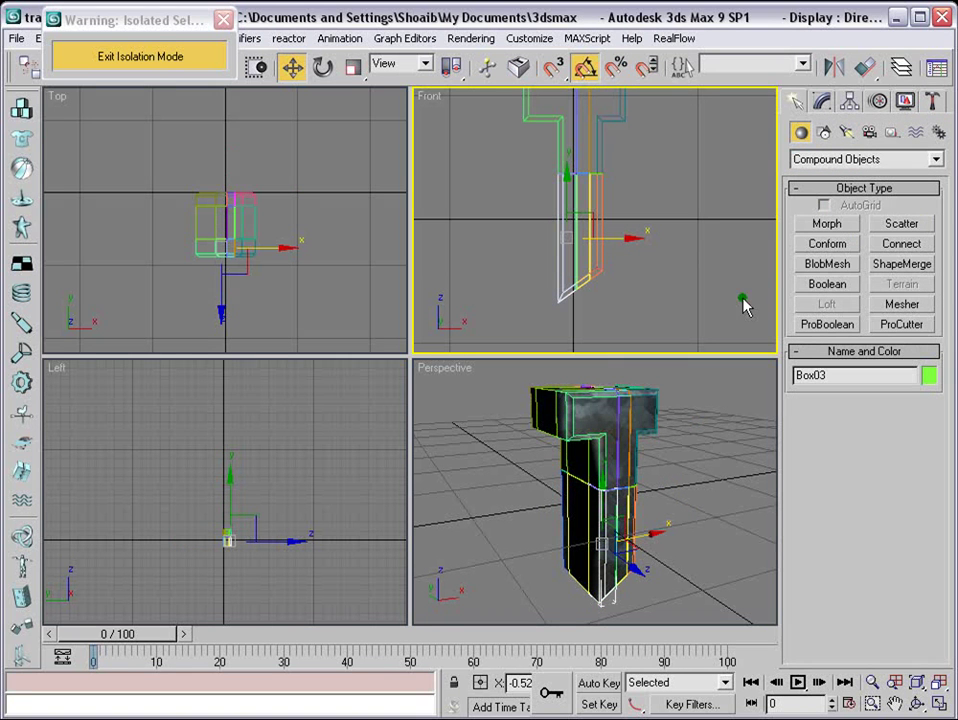
left_click(849, 102)
left_click(852, 222)
left_click_drag(567, 190, 584, 128)
scroll(586, 130, "up", 1)
mouse_move(618, 200)
middle_mouse_down()
mouse_move(616, 276)
mouse_move(627, 220)
middle_mouse_up()
Move the stem piece's pivot forward to its front face in the Top view, and finish the pivot adjustment
right_click(312, 281)
scroll(262, 267, "up", 3)
scroll(262, 267, "up", 2)
left_click_drag(231, 229, 229, 250)
middle_click_drag(295, 473, 315, 451)
scroll(315, 451, "up", 4)
scroll(297, 457, "up", 3)
middle_click_drag(363, 488, 286, 429)
left_click(793, 102)
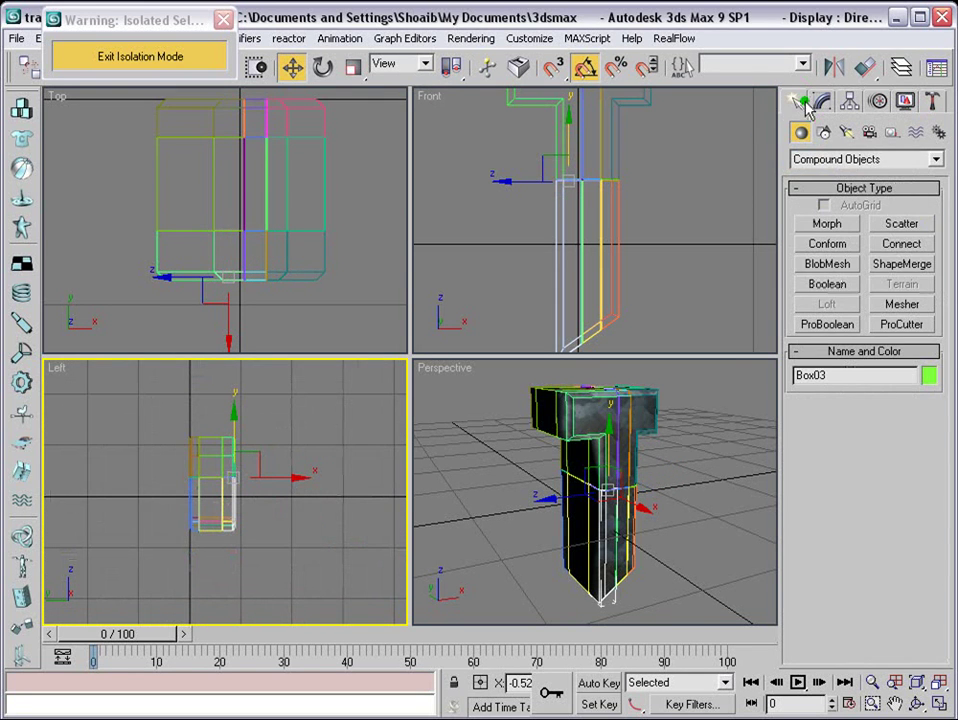
With Auto Key on at frame 5, rotate the lower-left front stem piece 90 degrees forward about its upper edge
left_click(322, 66)
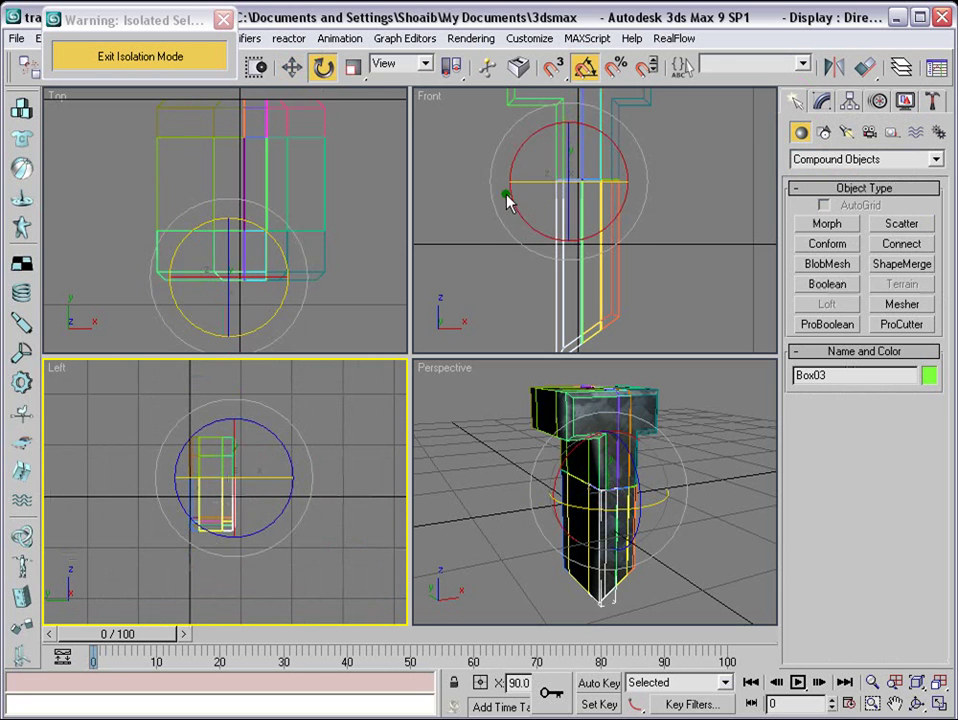
left_click(586, 66)
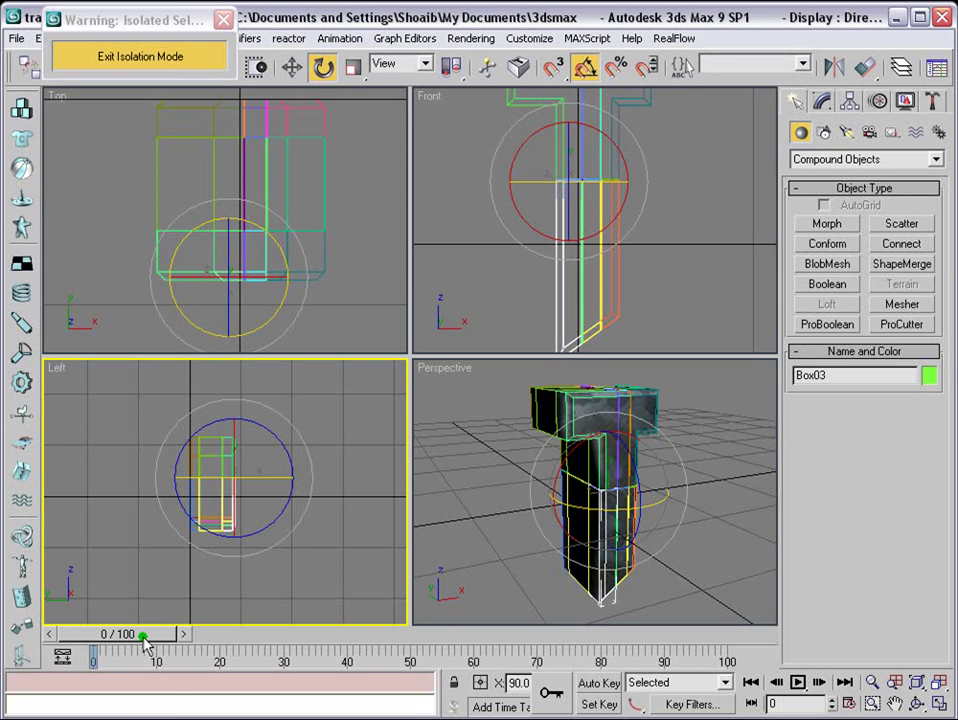
left_click_drag(145, 636, 172, 636)
left_click(598, 683)
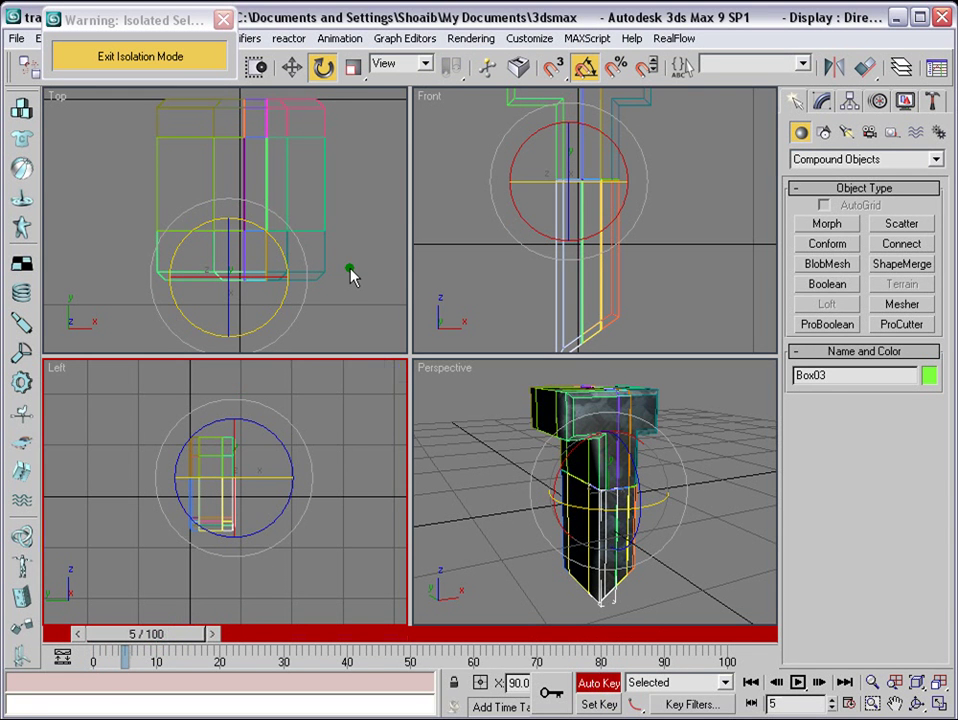
right_click(678, 552)
left_click_drag(635, 496, 637, 401)
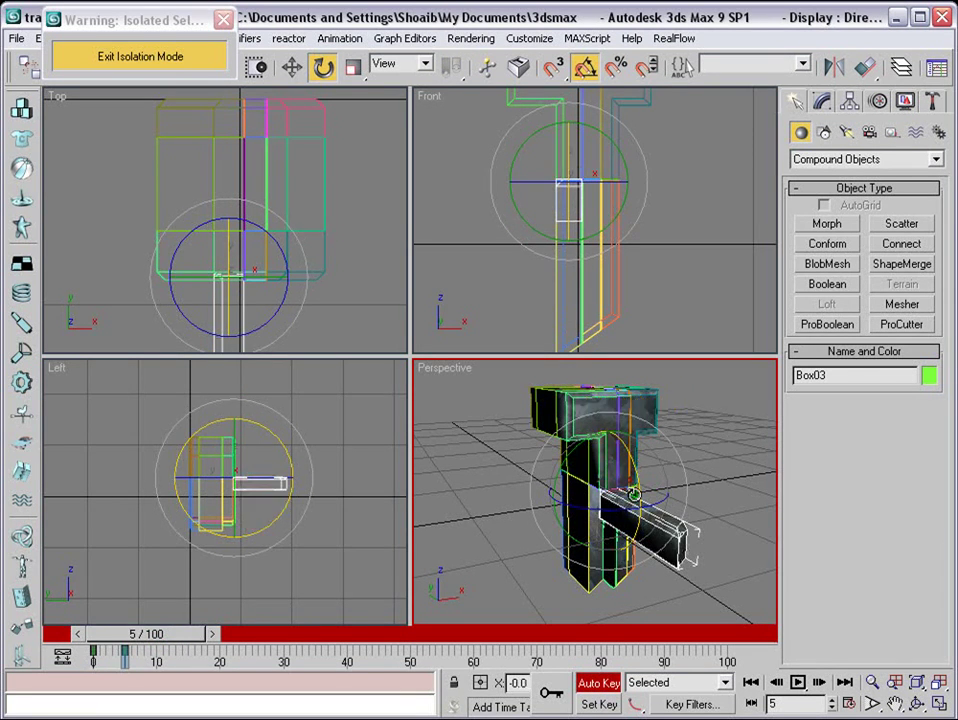
Select the adjacent lower front stem piece and move its pivot to the upper edge and front face
left_click(582, 291)
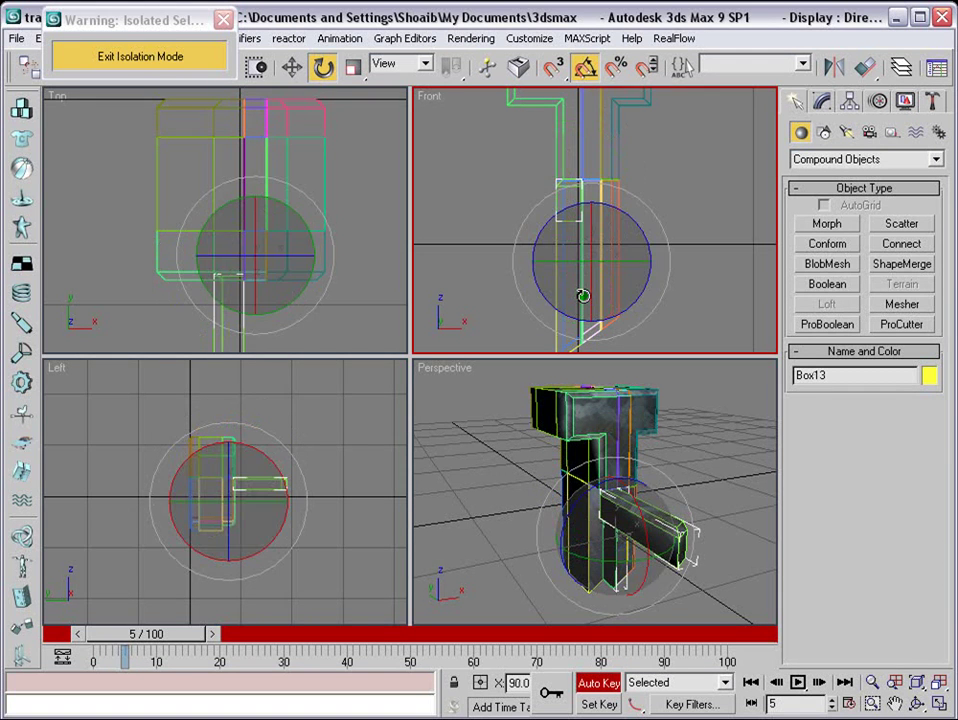
left_click(292, 66)
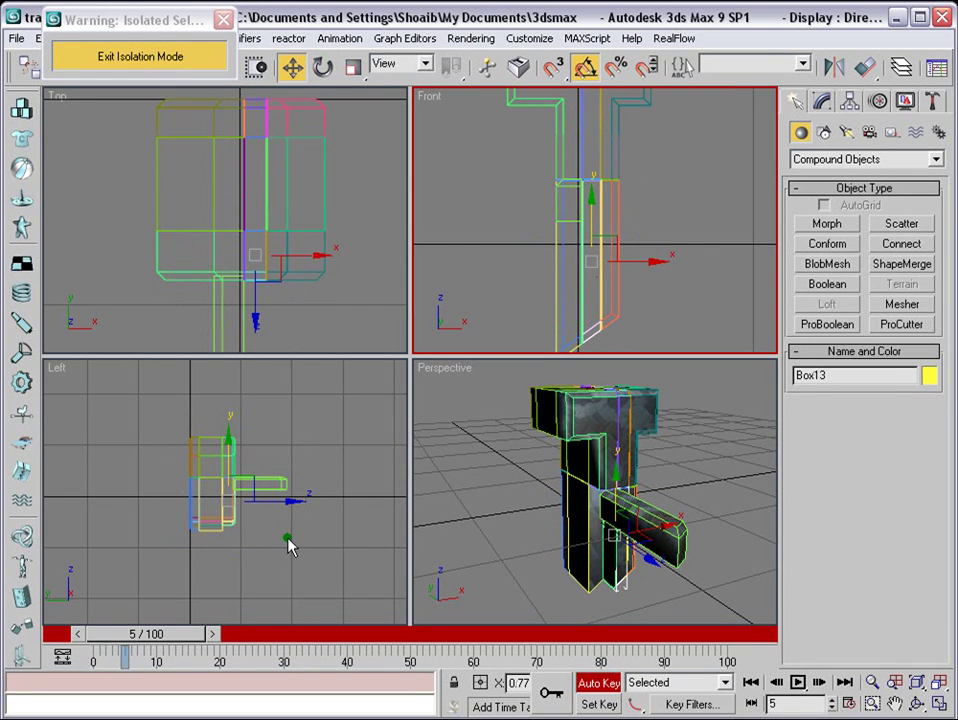
left_click(849, 101)
left_click(855, 222)
left_click_drag(592, 230, 605, 151)
right_click(347, 269)
left_click_drag(256, 218, 254, 239)
left_click(793, 103)
At frame 7, rotate the adjacent front stem piece 90 degrees forward to horizontal in the Left view
left_click(322, 66)
right_click(327, 475)
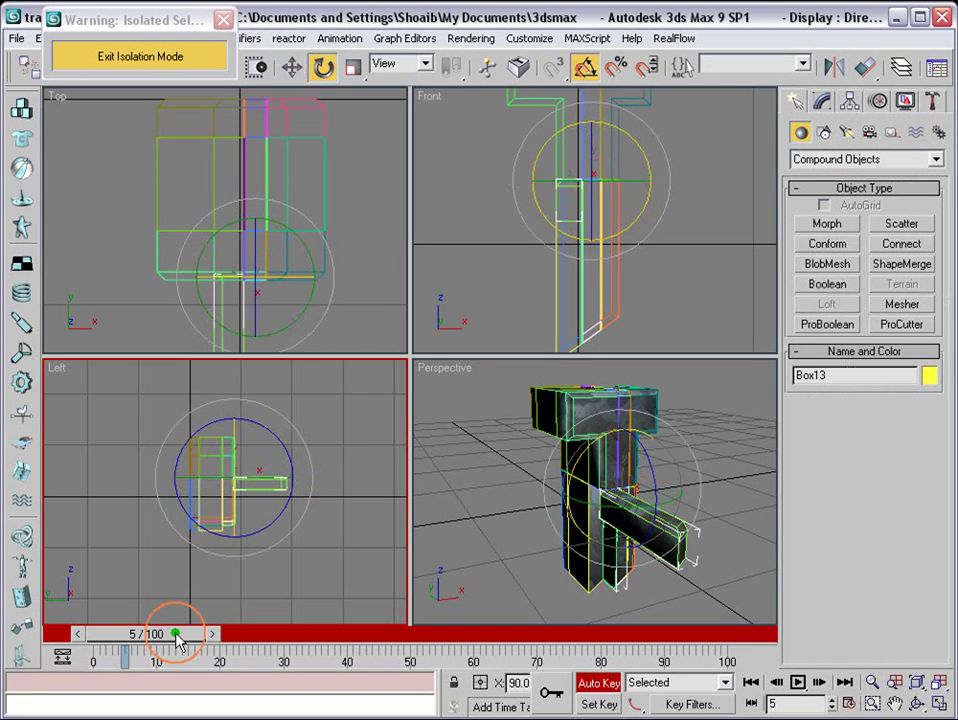
left_click_drag(158, 640, 170, 636)
left_click_drag(308, 462, 335, 372)
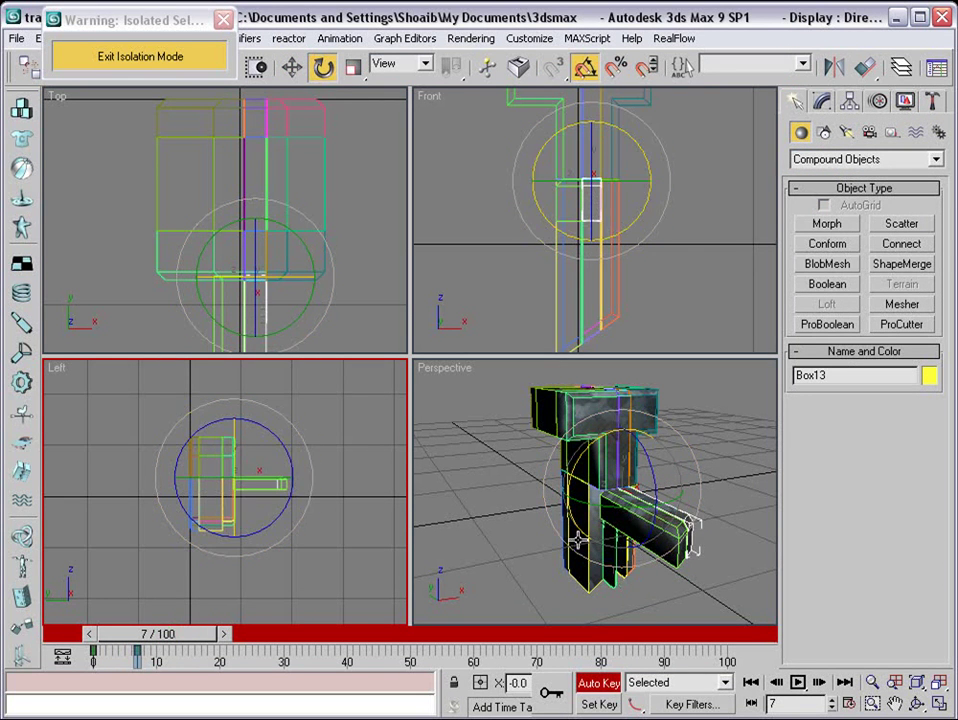
Select the lower-left rear stem piece and move its pivot to the upper edge and rear face
middle_click_drag(577, 538, 671, 529, "alt")
key("F3")
left_click(520, 559)
left_click(849, 101)
left_click(292, 66)
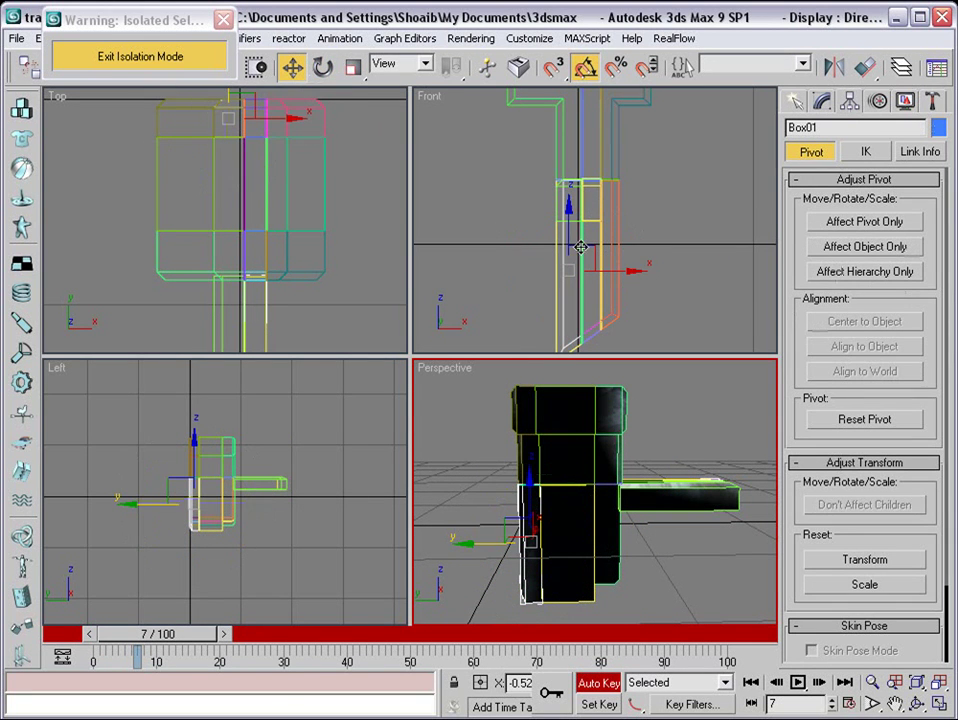
left_click(857, 226)
left_click_drag(570, 234, 577, 149)
middle_click_drag(278, 127, 262, 212)
left_click_drag(212, 162, 212, 148)
Finish the pivot adjustment and, at frame 5, rotate the lower-left rear stem piece backward to horizontal
key("e")
right_click(336, 484)
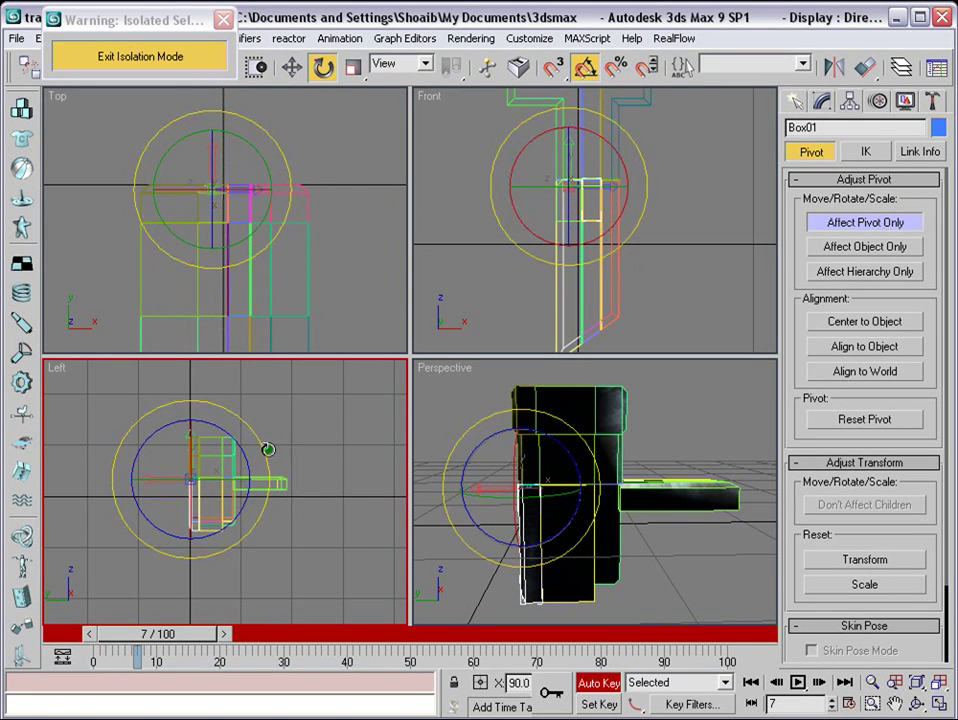
left_click_drag(199, 631, 192, 633)
left_click_drag(243, 459, 273, 421)
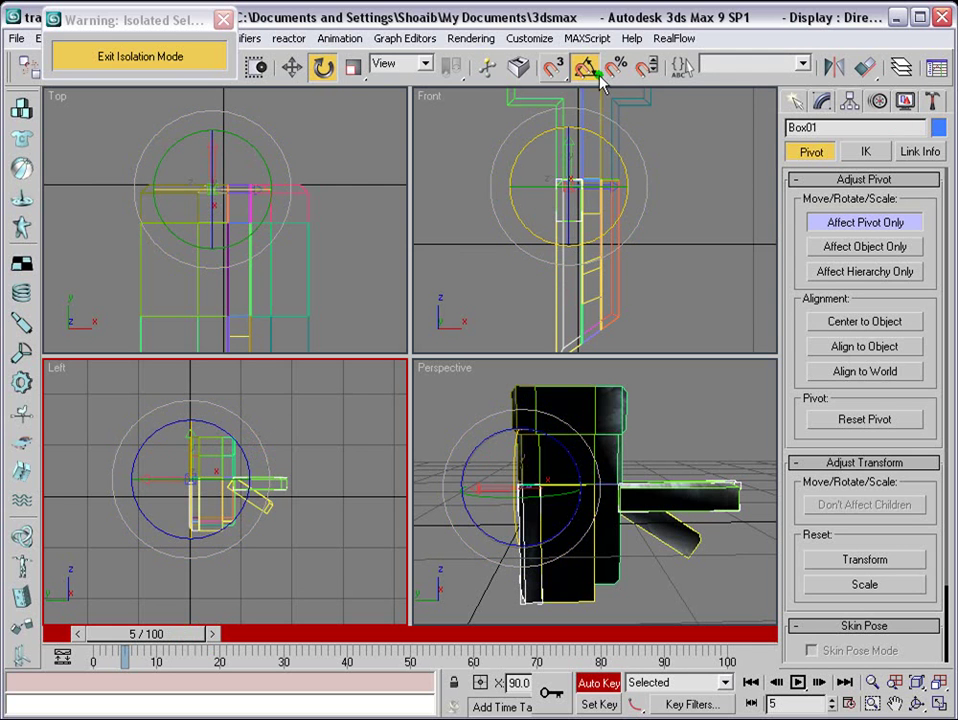
left_click(796, 102)
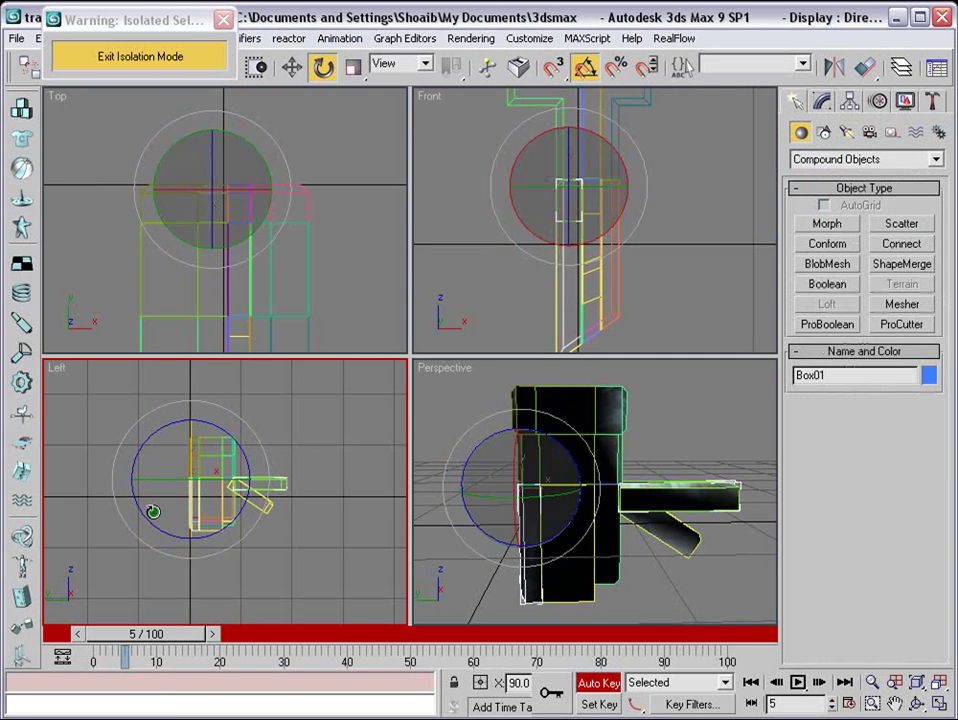
left_click(323, 68)
left_click_drag(242, 415, 290, 502)
Select the lower-right rear stem piece and raise its pivot to the piece's upper edge in the Front view
scroll(278, 509, "up", 5)
left_click(215, 493)
scroll(588, 236, "down", 4)
scroll(261, 216, "down", 4)
middle_click_drag(261, 218, 277, 191)
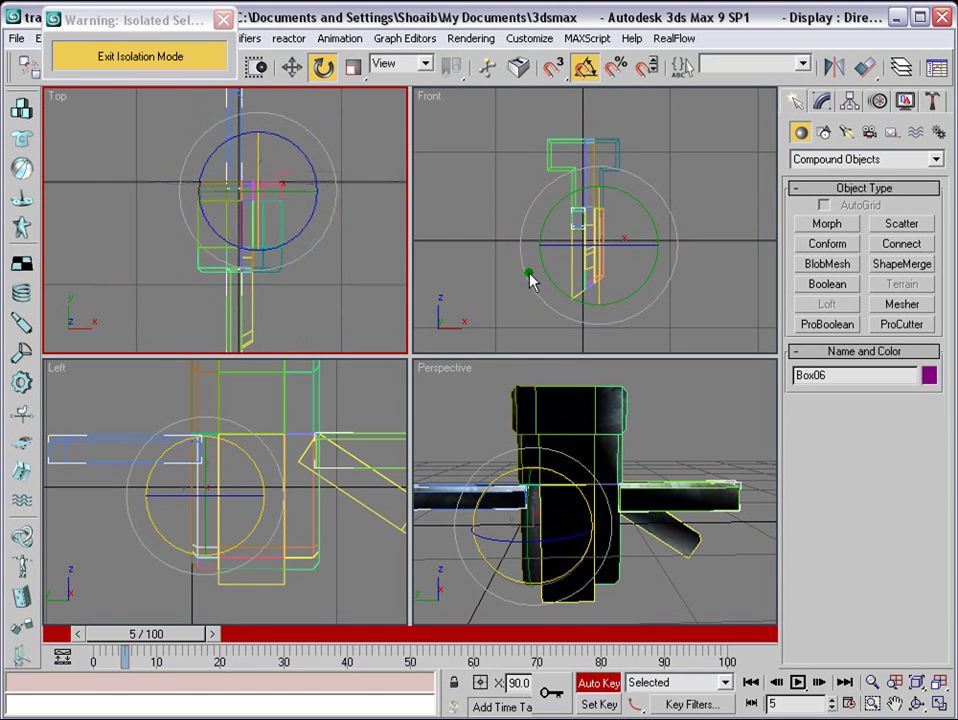
left_click(648, 298)
left_click(849, 101)
left_click(865, 222)
left_click(794, 101)
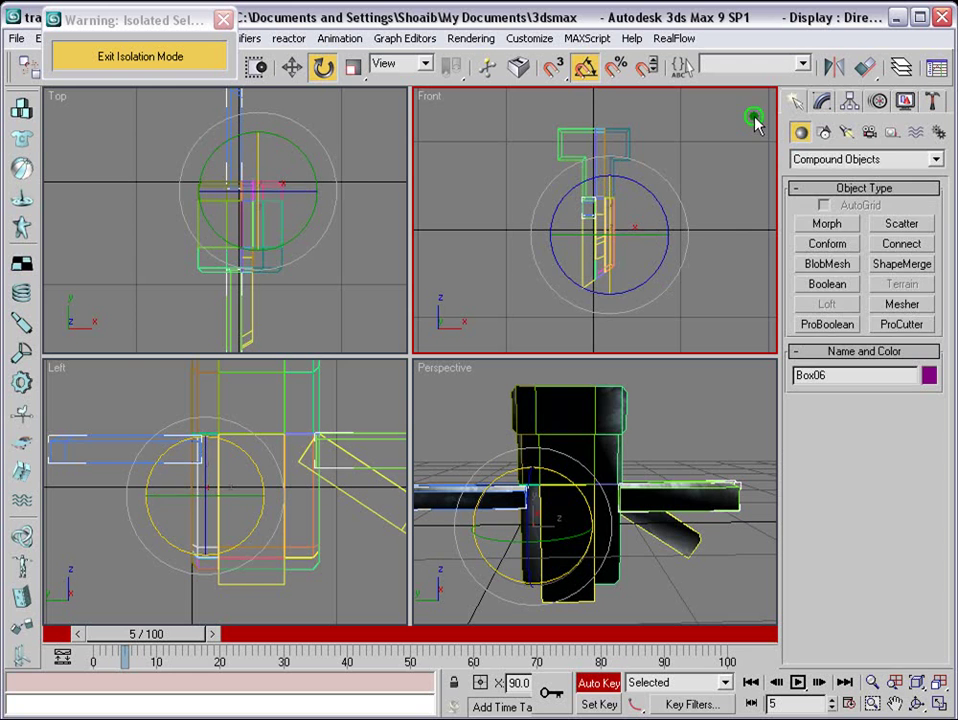
left_click(849, 101)
left_click(840, 222)
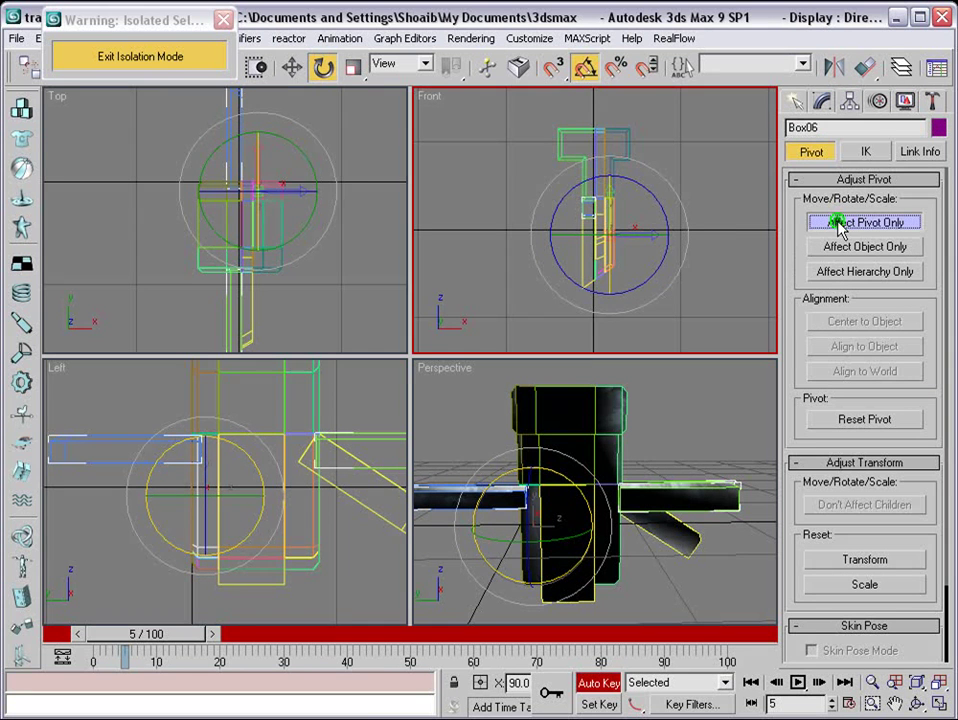
left_click(291, 67)
scroll(629, 220, "up", 2)
left_click_drag(629, 220, 629, 137)
Move the lower-right rear piece's pivot back to its rear face in the Top view, and finish the pivot adjustment
right_click(256, 185)
left_click_drag(257, 156, 258, 146)
left_click(796, 104)
Advance the time past frame 5 and rotate the lower-right rear stem piece backward to horizontal in the Left view
left_click(327, 68)
left_click(212, 634)
left_click(263, 423)
left_click_drag(265, 408, 290, 502)
Select the lower-left rear stem piece, shift its rotation keys to frames 2 and 7, and go to frame 14
mouse_move(165, 636)
left_mouse_down()
mouse_move(122, 636)
mouse_move(182, 636)
mouse_move(113, 632)
mouse_move(162, 634)
left_mouse_up()
left_click(432, 497)
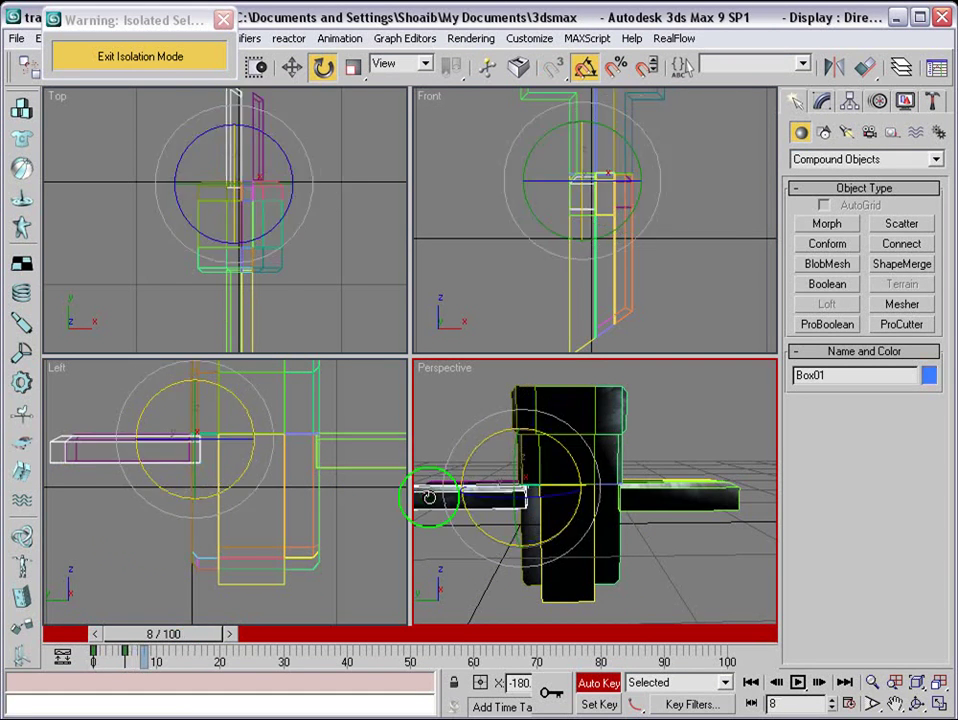
left_click(124, 653)
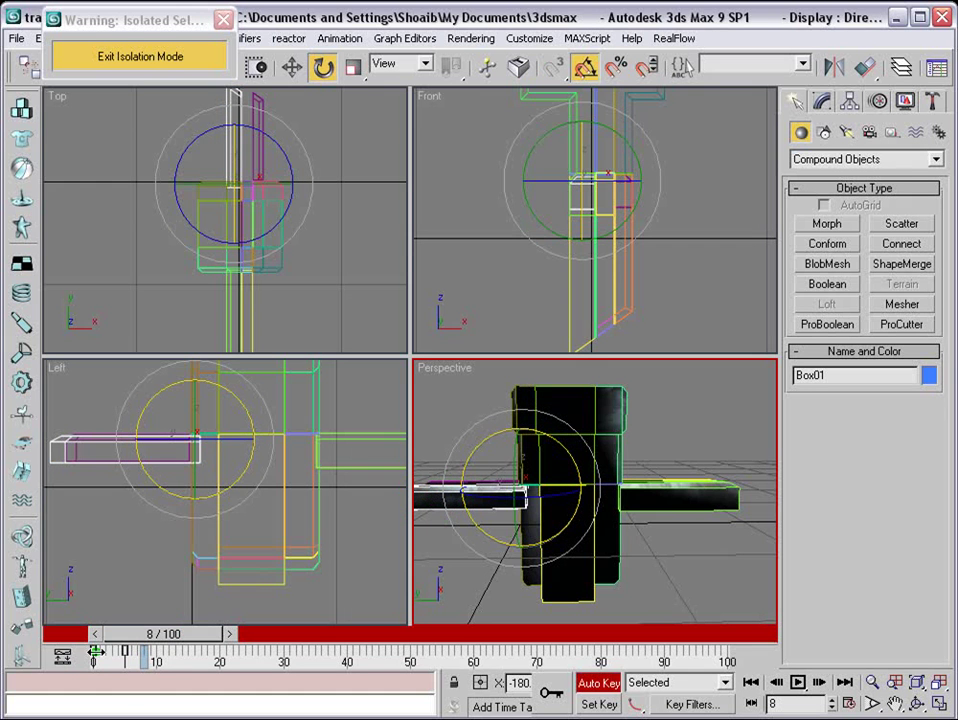
left_click_drag(131, 634, 166, 634)
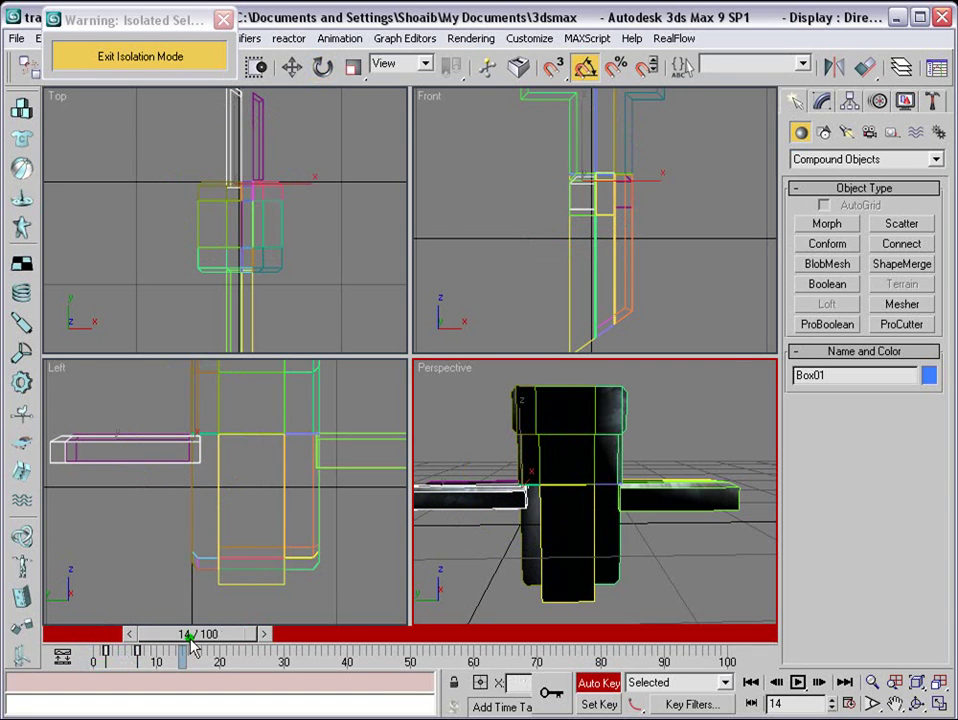
Select the upper-left front piece of the T in the Front view
middle_click(729, 242)
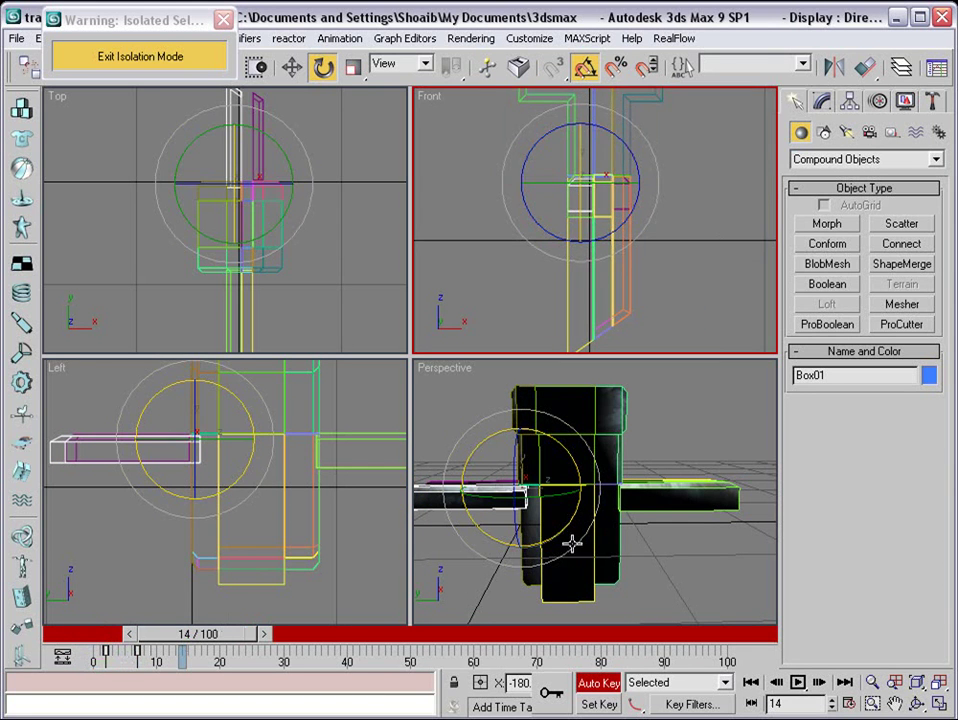
middle_click_drag(569, 236, 595, 265)
scroll(593, 265, "down", 2)
left_click(538, 152)
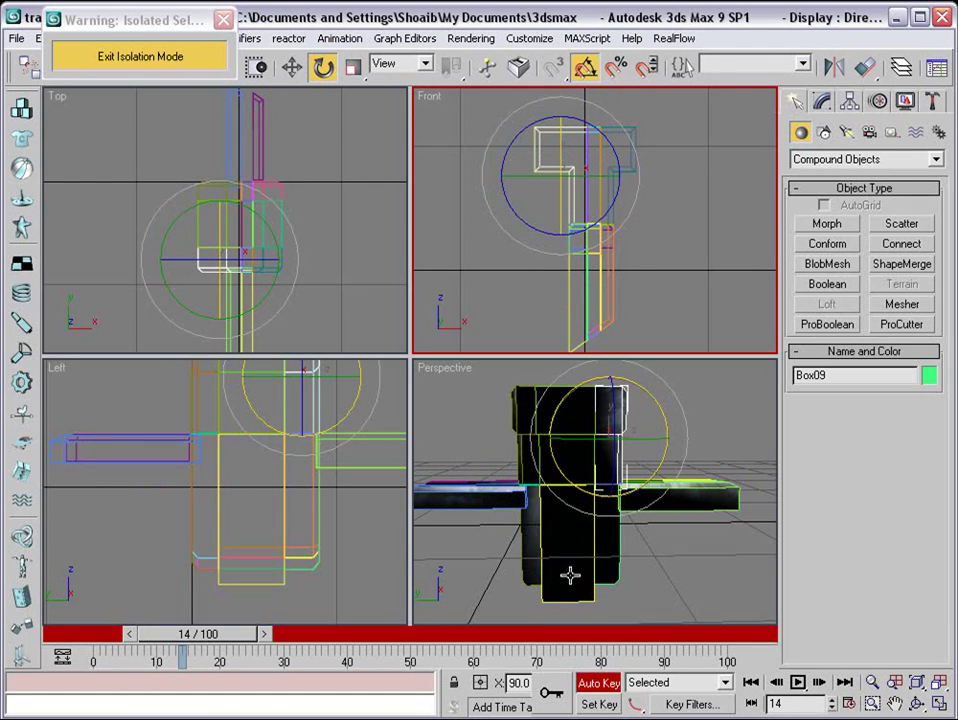
left_click(550, 577)
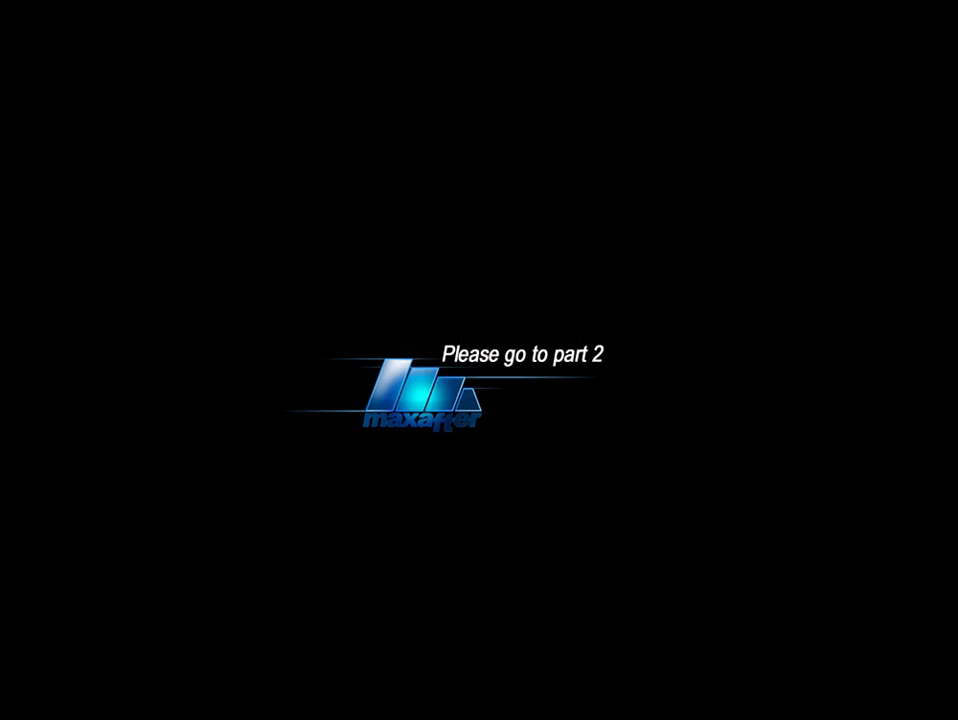